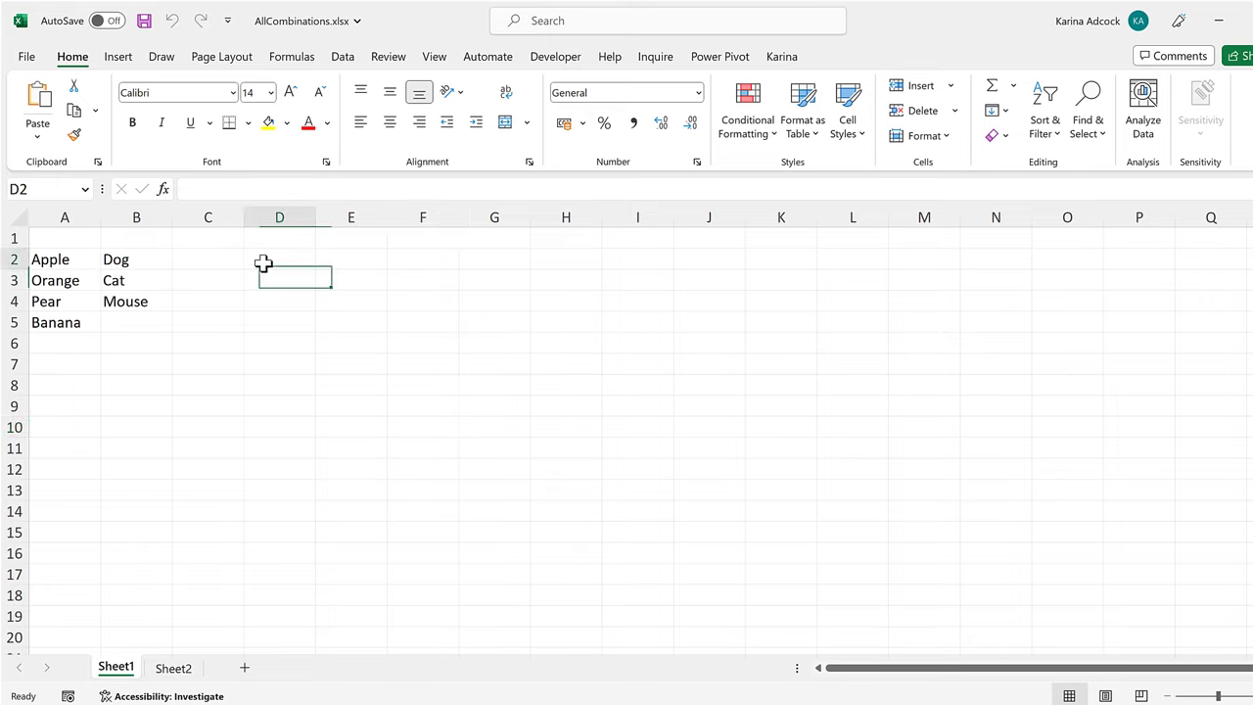
Enter =TRANSPOSE(B2:B4) in D2 so Dog, Cat and Mouse spill across D2:F2.
text(=tran)
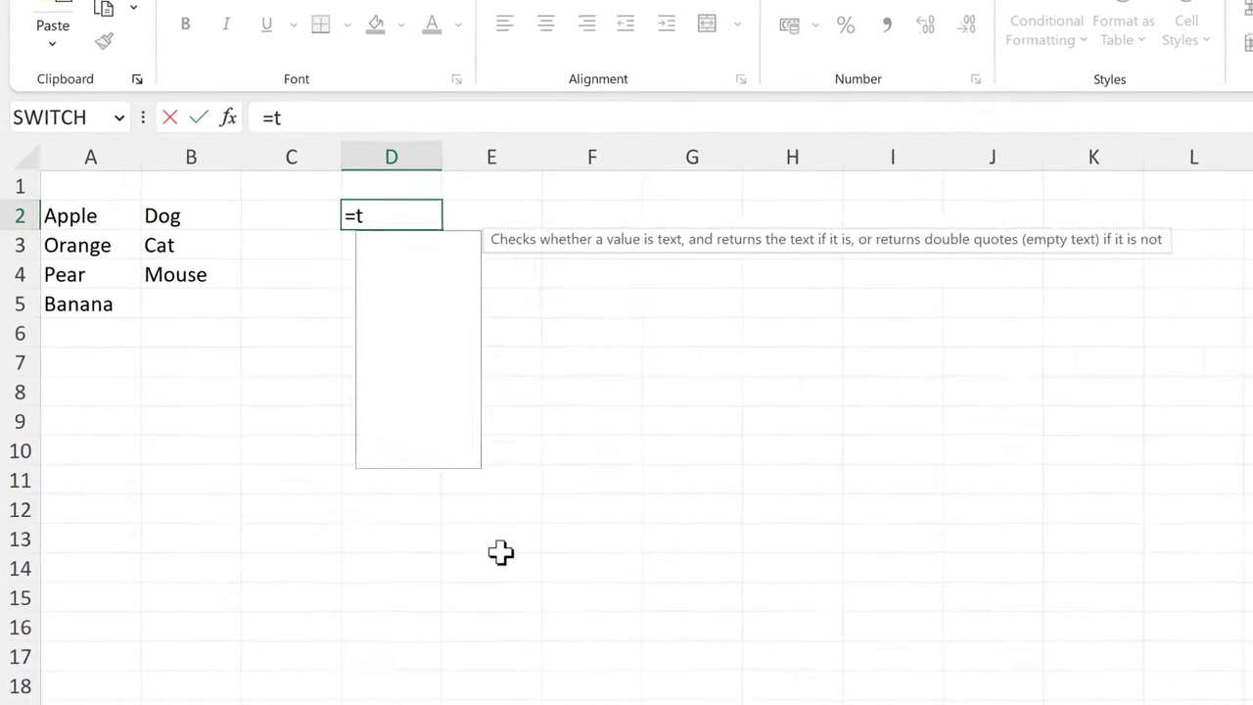
key(Tab)
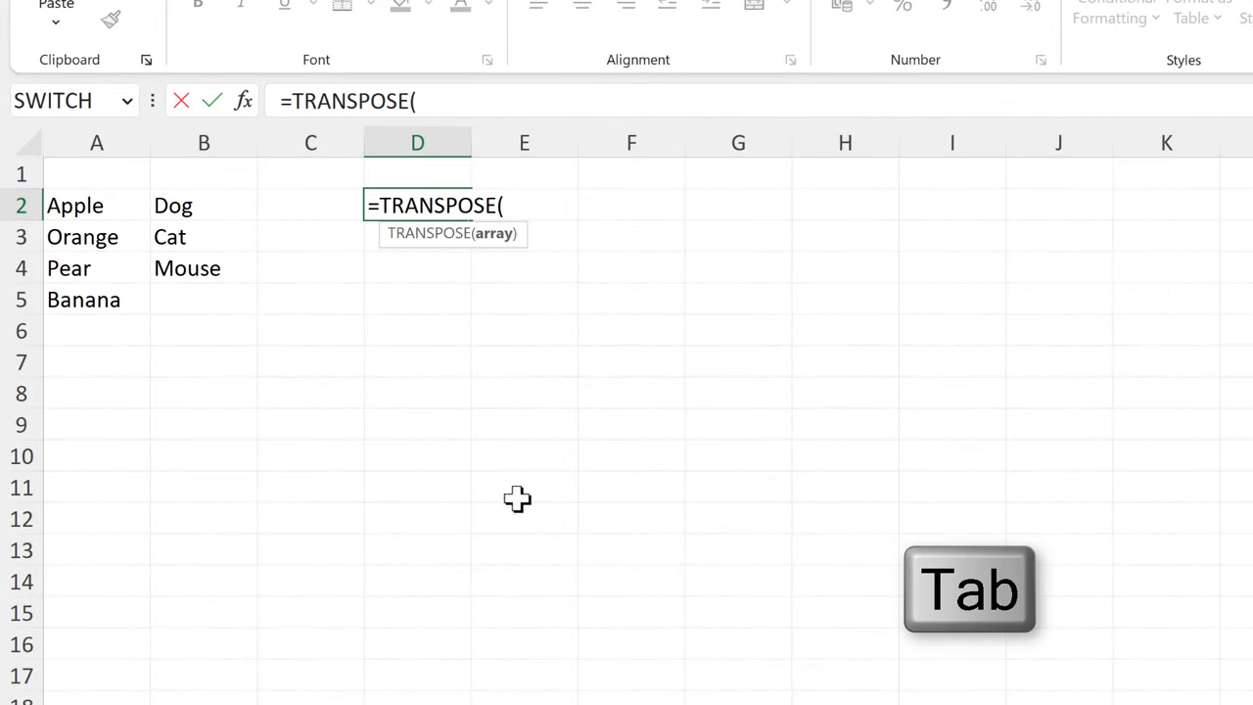
drag(212, 202, 208, 277)
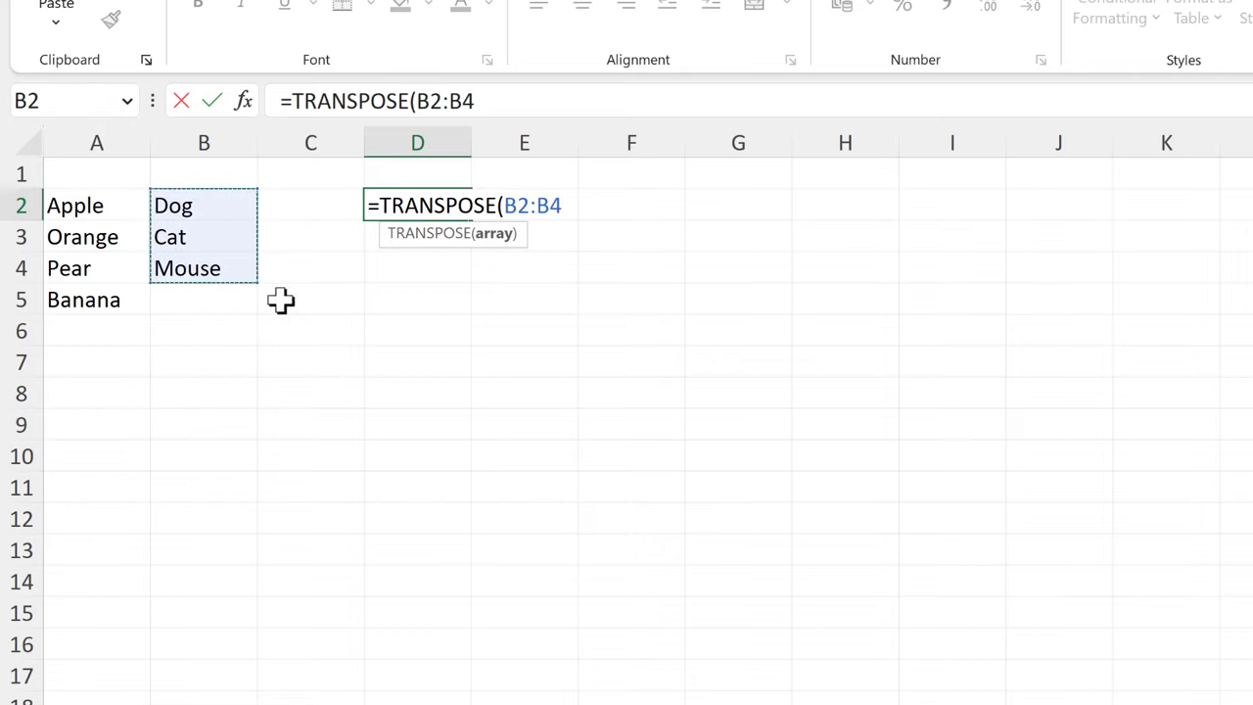
key(Return)
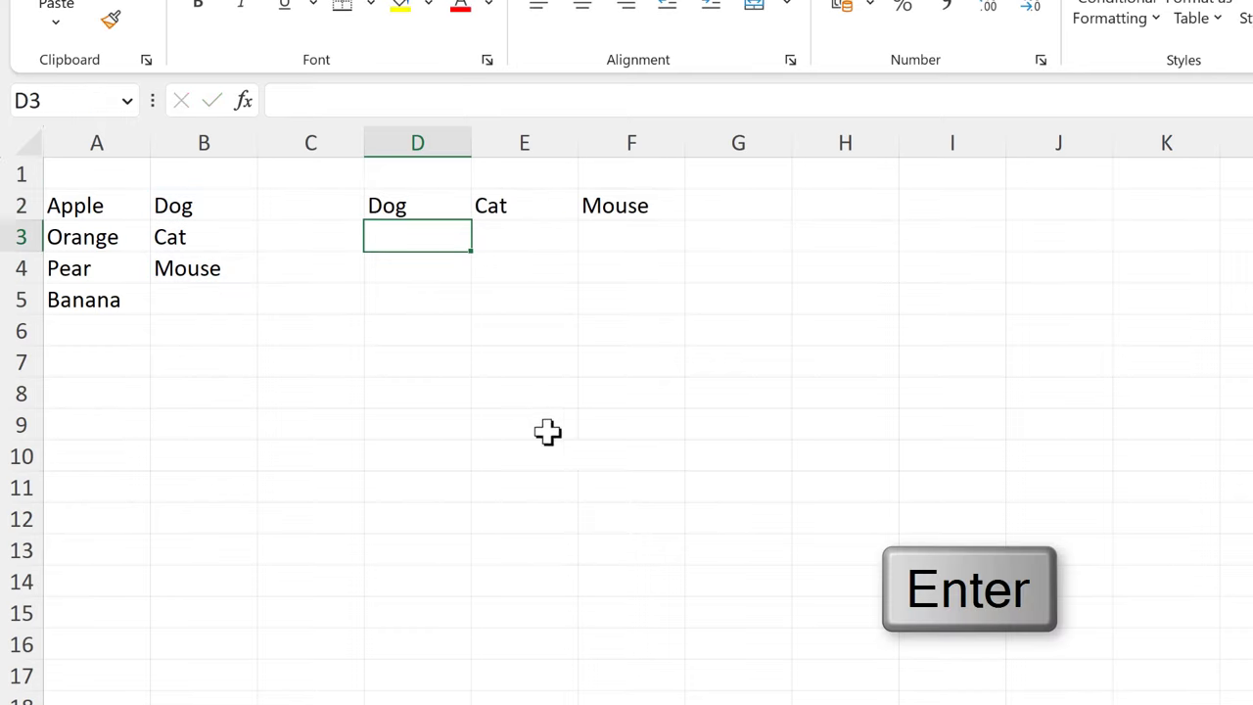
key(Return)
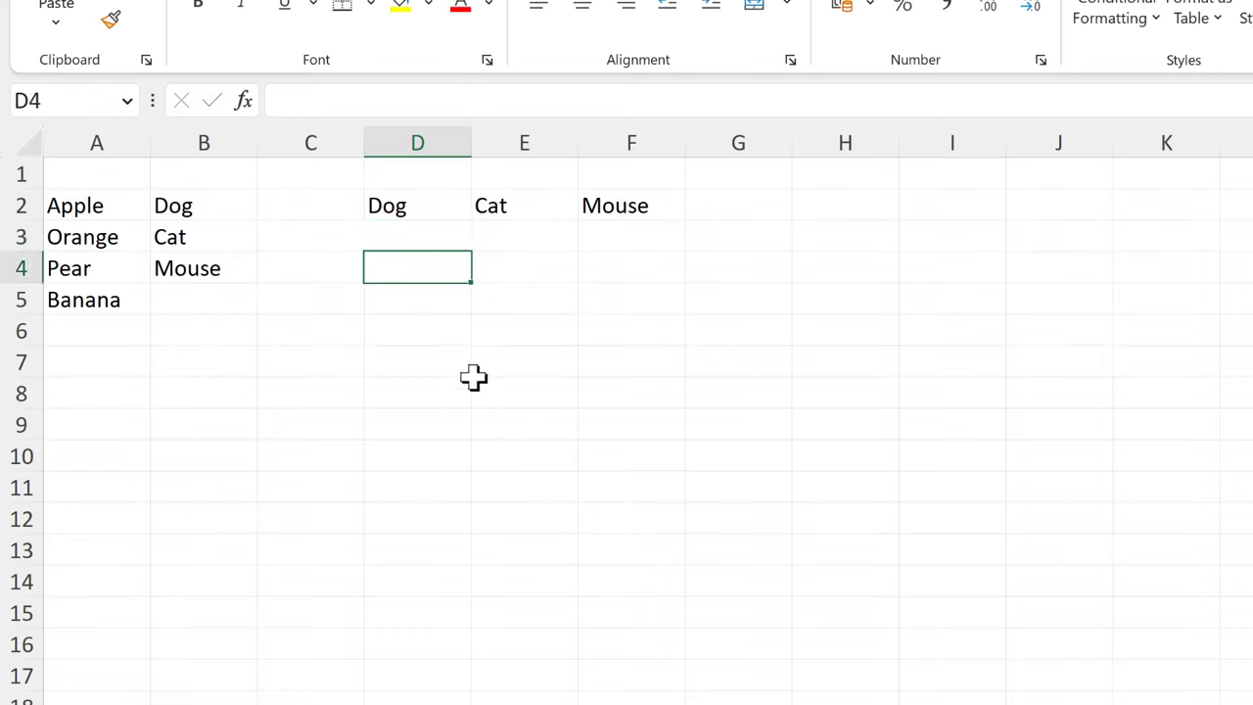
Enter =A2:A5&D2# in D4 to spill AppleDog through BananaMouse across D4:F7.
text(=)
click(116, 206)
drag(106, 260, 108, 301)
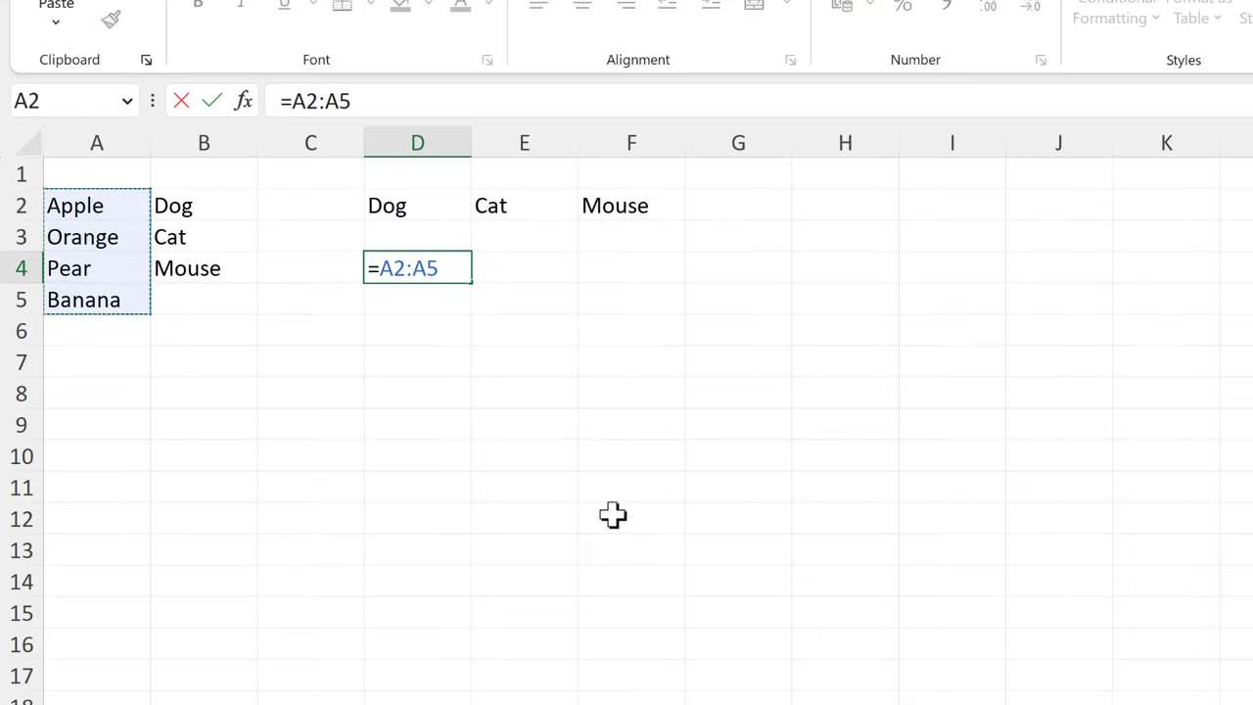
text(&)
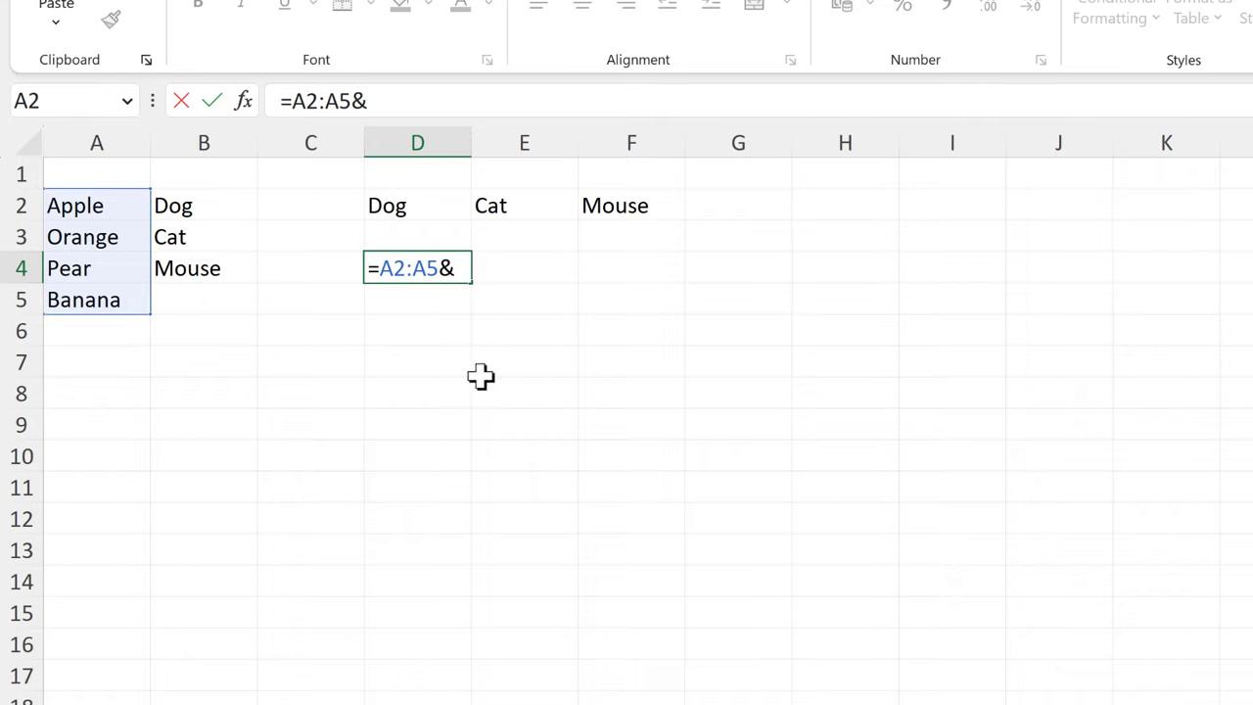
drag(408, 209, 608, 203)
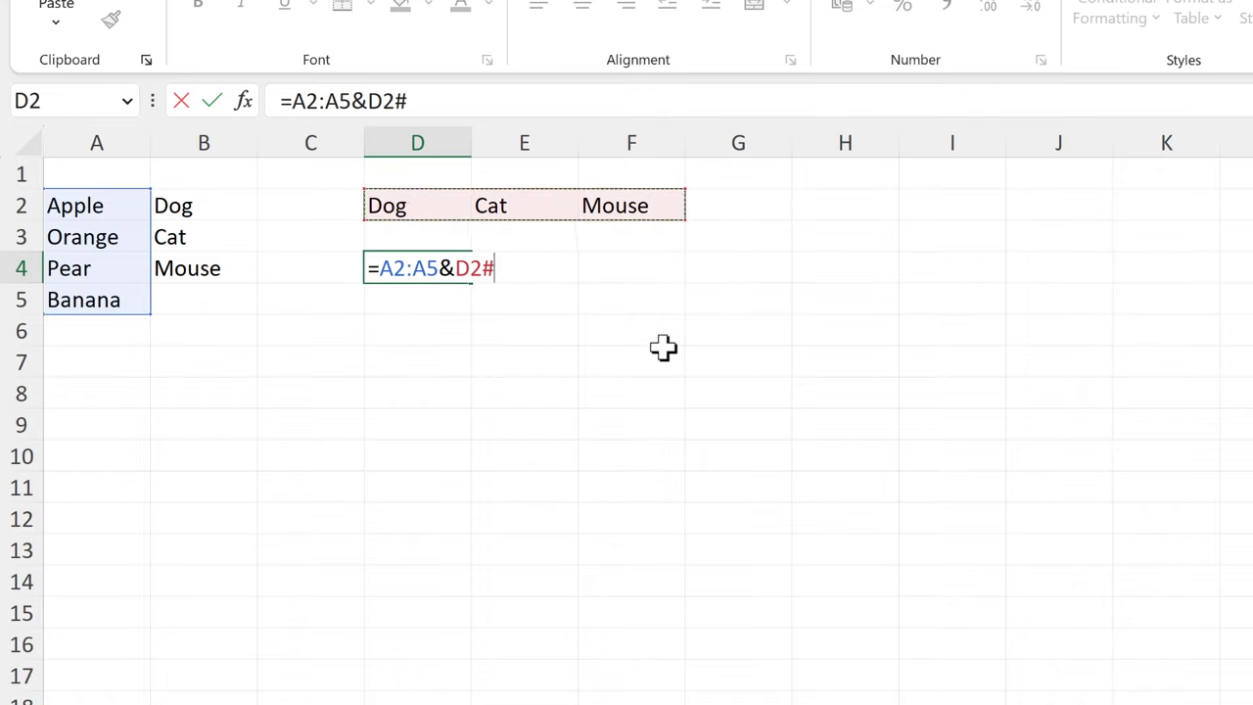
key(Return)
Autofit columns D through F to their combined contents.
drag(434, 146, 682, 140)
double_click(681, 140)
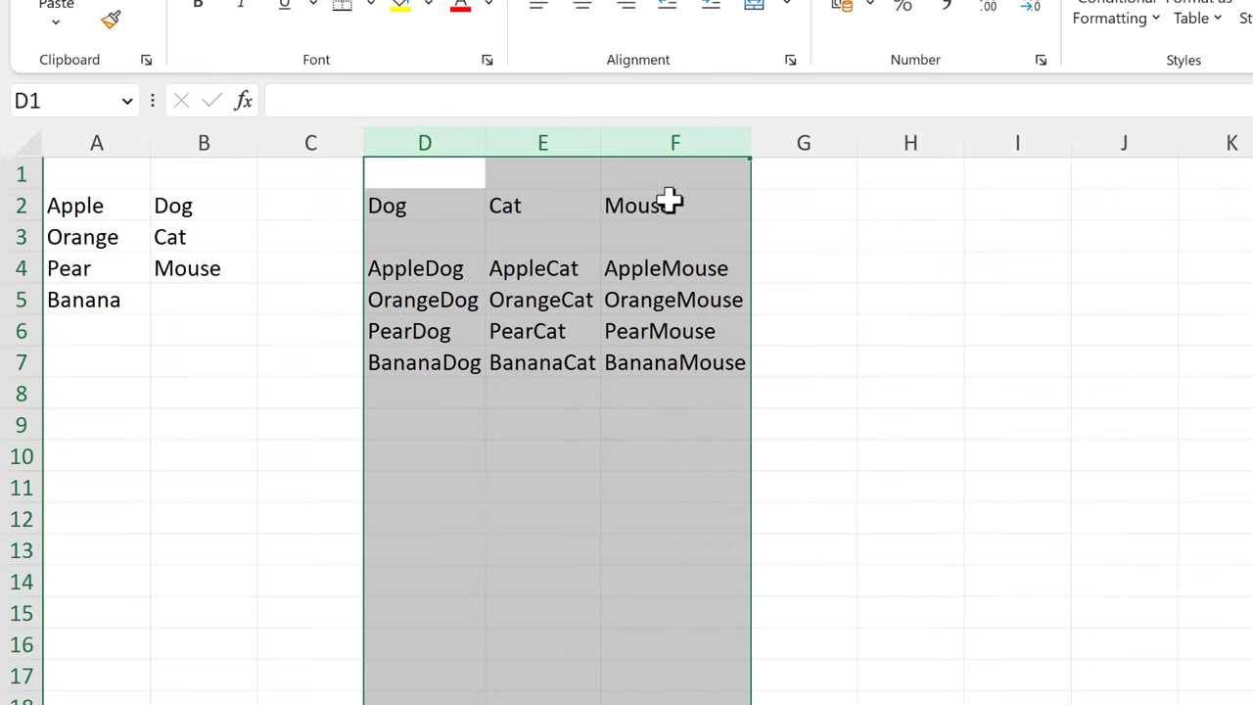
click(479, 447)
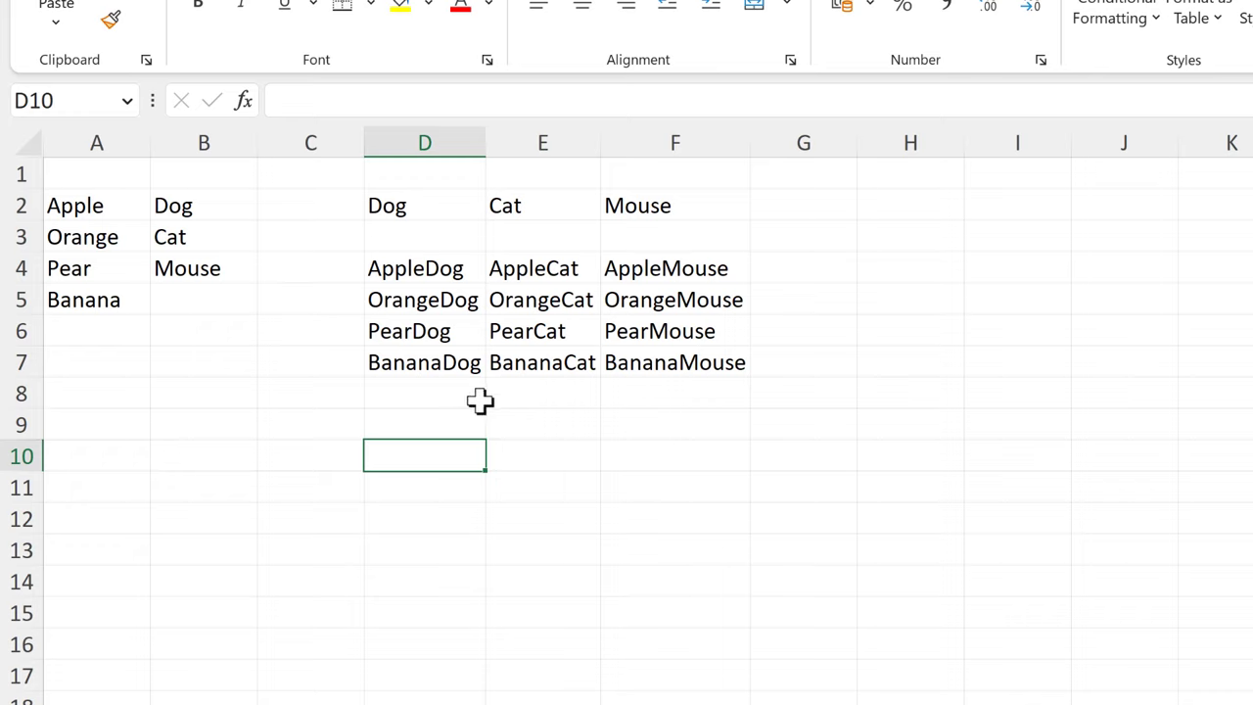
Wrap D4's formula as =TOCOL(A2:A5&D2#) and autofit column D to the twelve pairs.
click(414, 267)
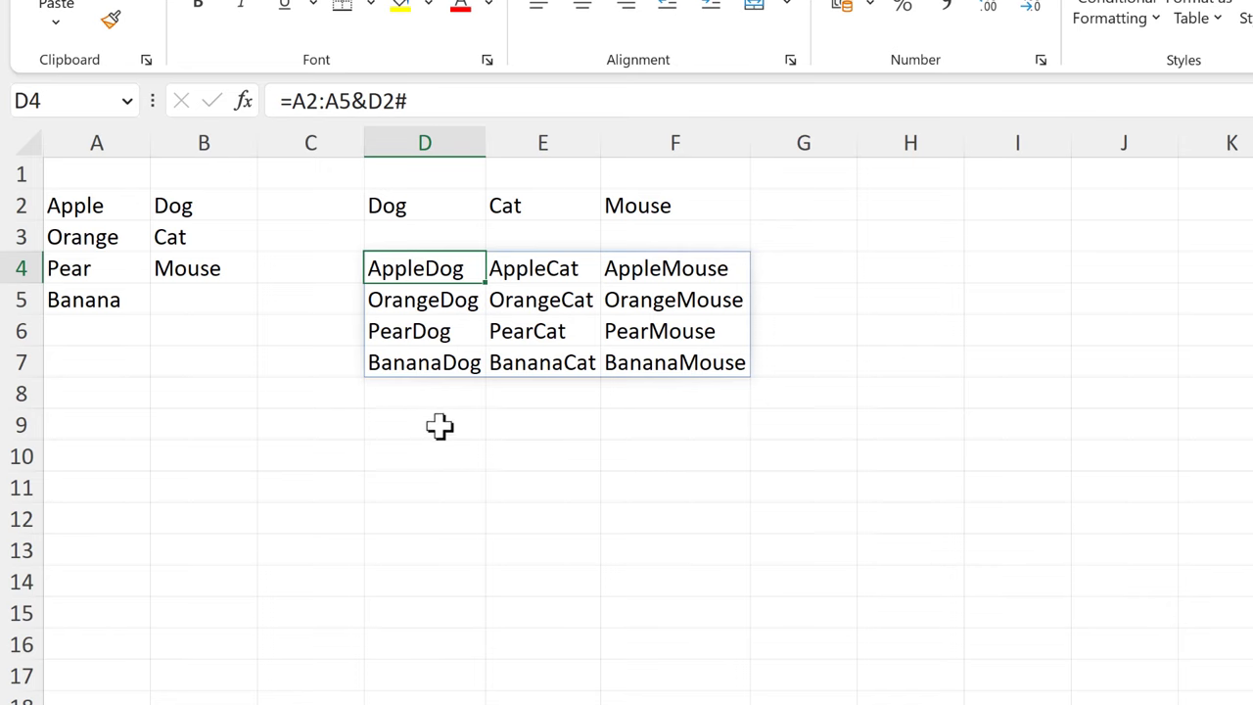
key(F2)
click(378, 270)
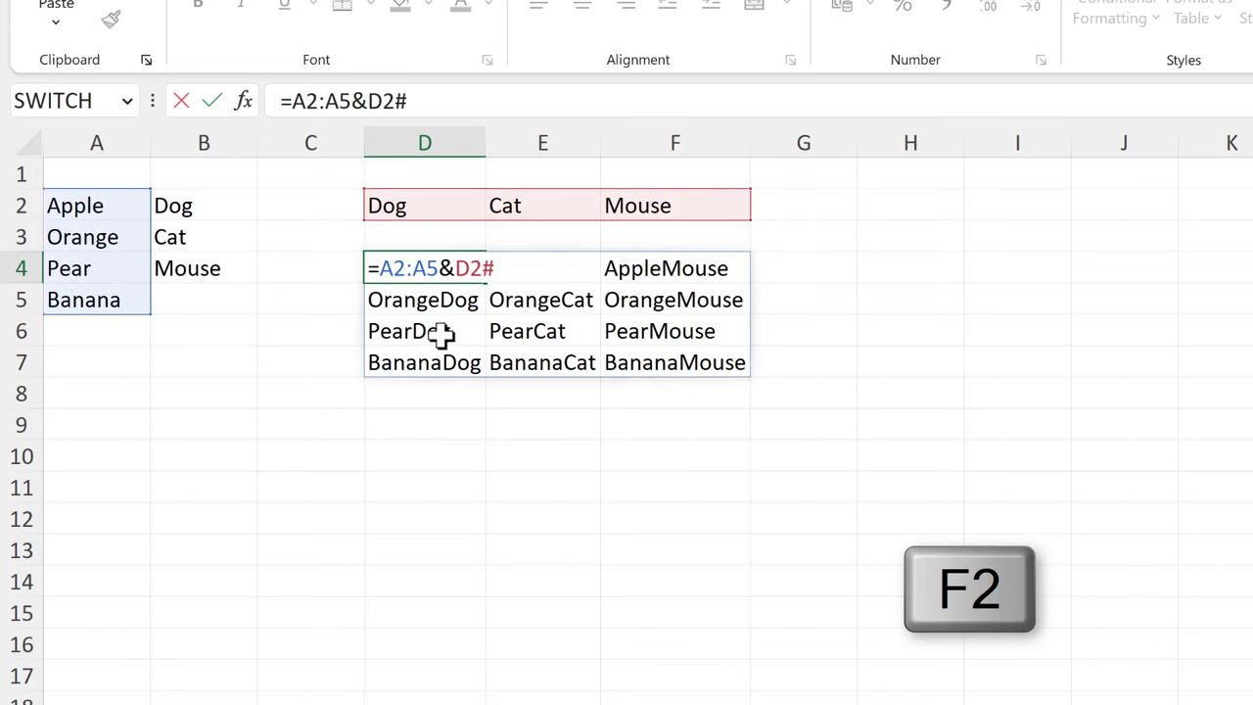
text(tocol()
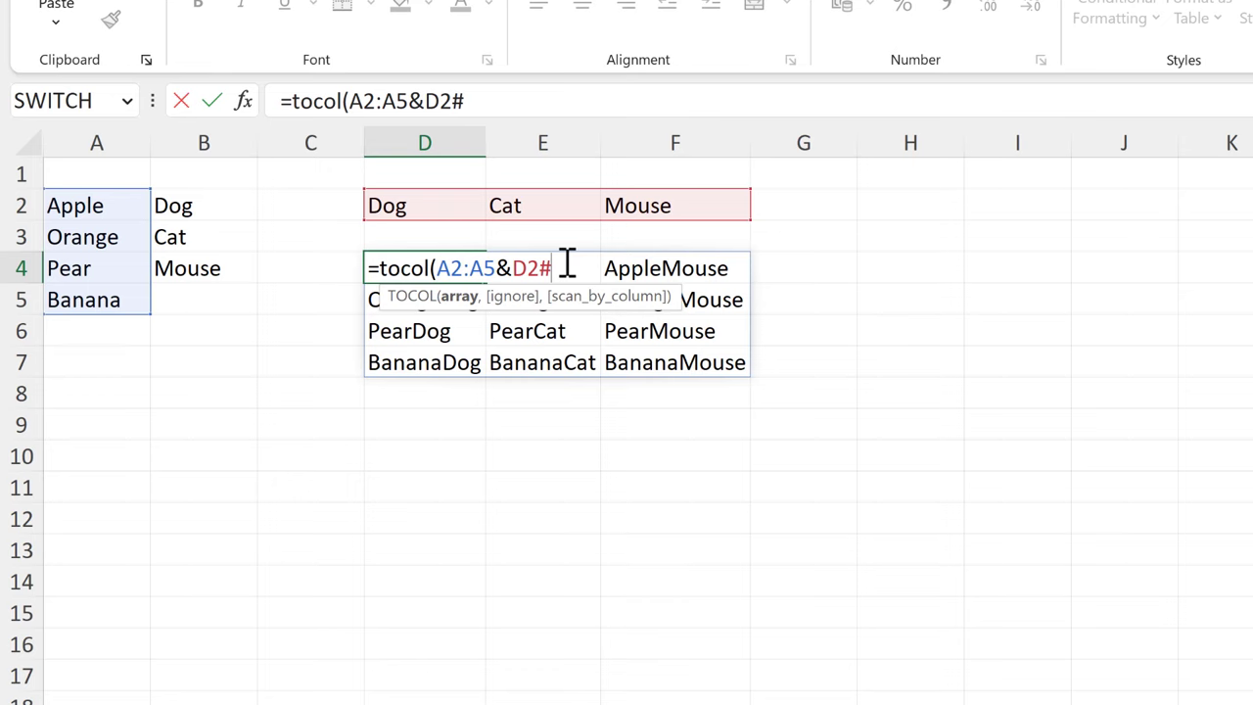
text())
key(Return)
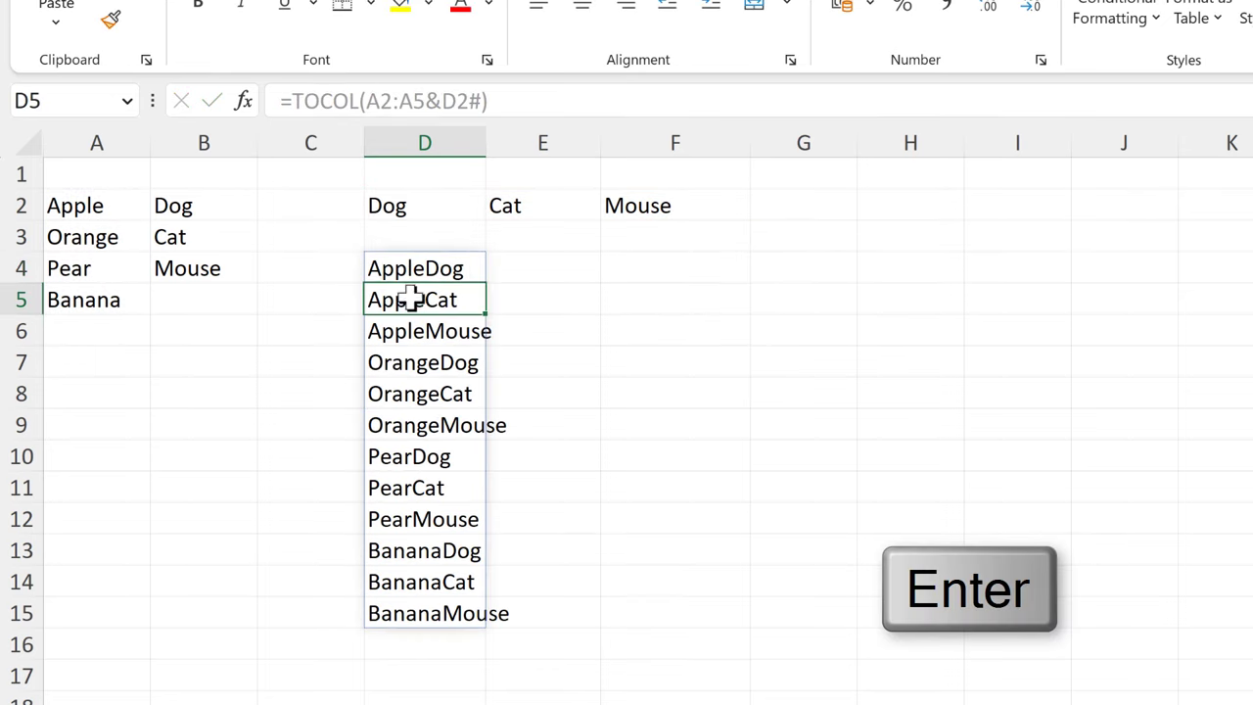
double_click(483, 137)
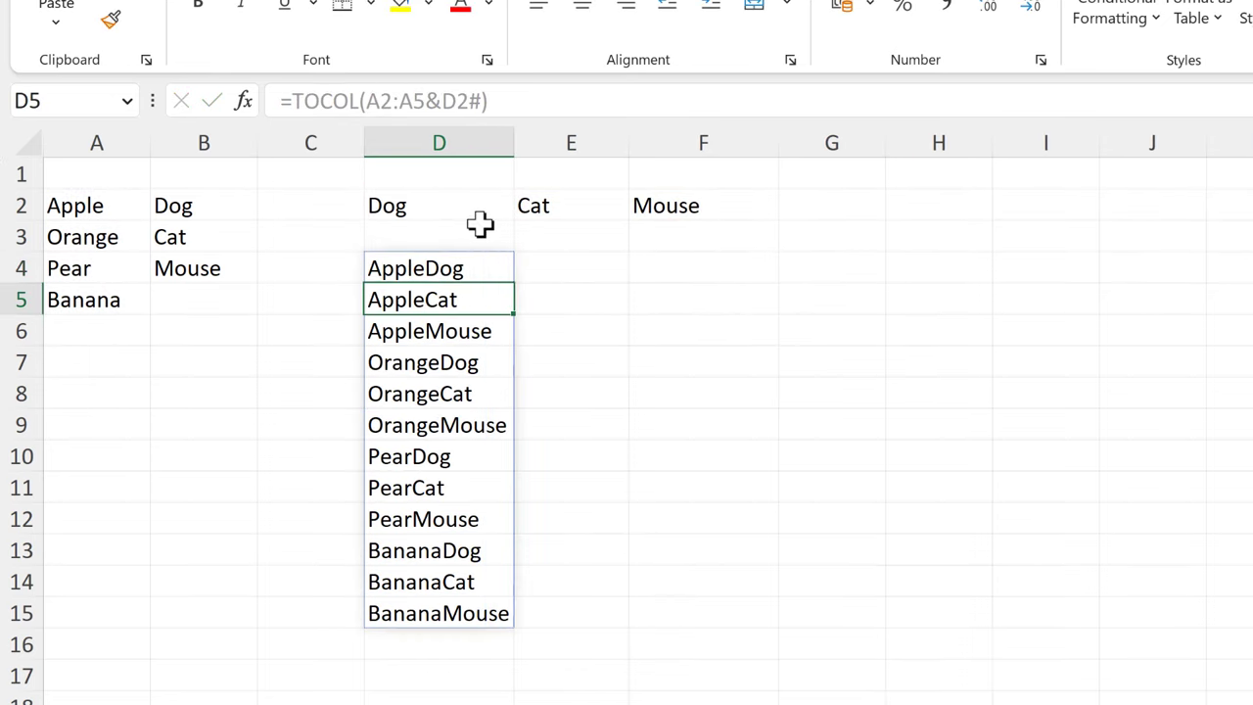
Change D4 to =TOCOL(A2:A5&"@"&D2#) and autofit column D to fit Banana@Mouse.
click(423, 274)
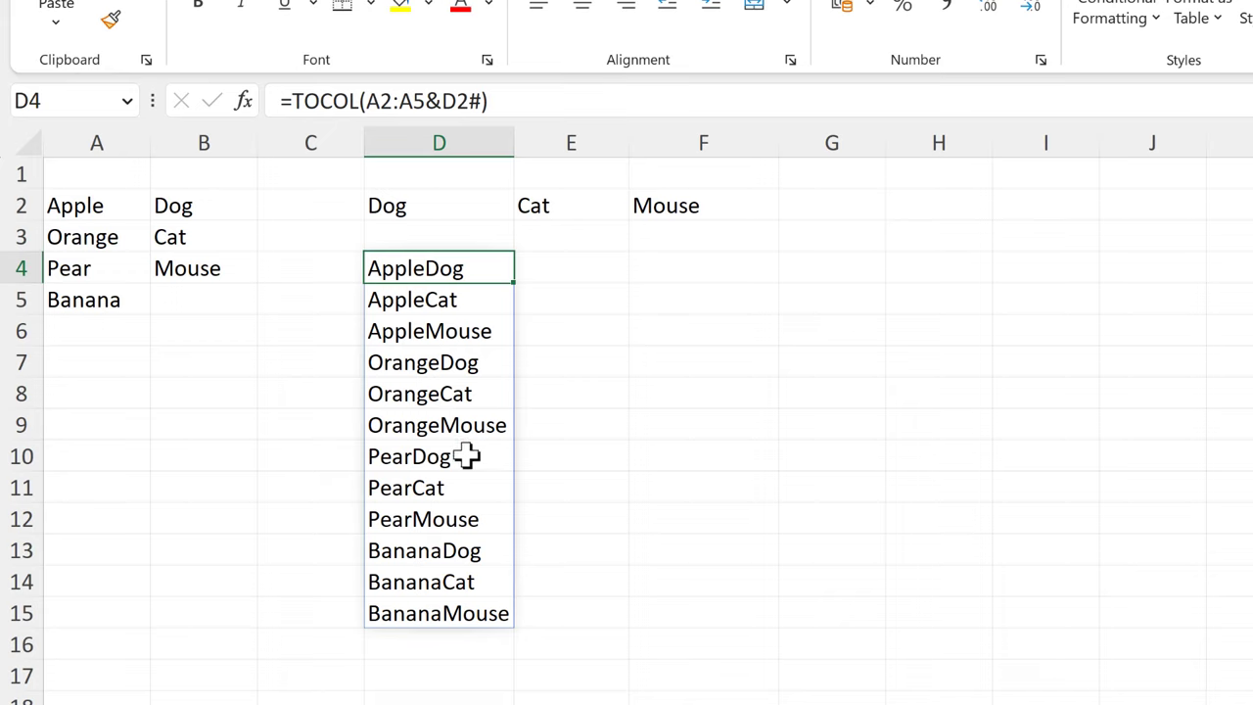
key(F2)
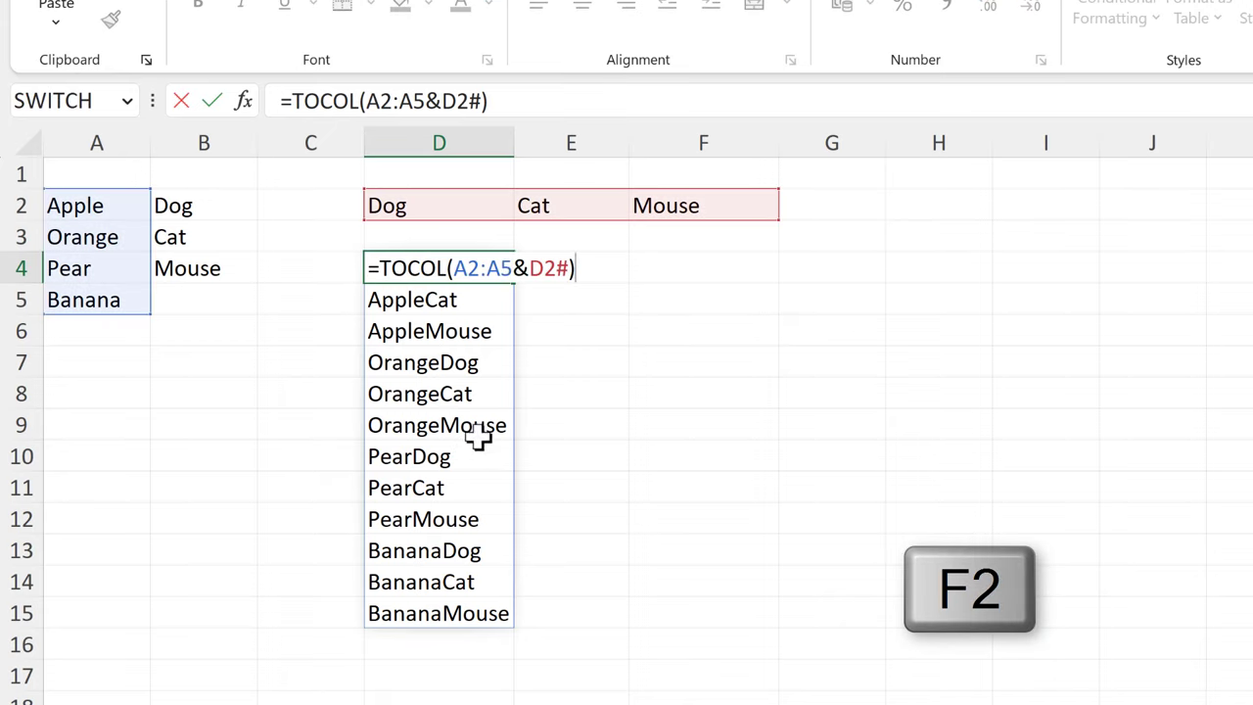
click(527, 267)
text(")
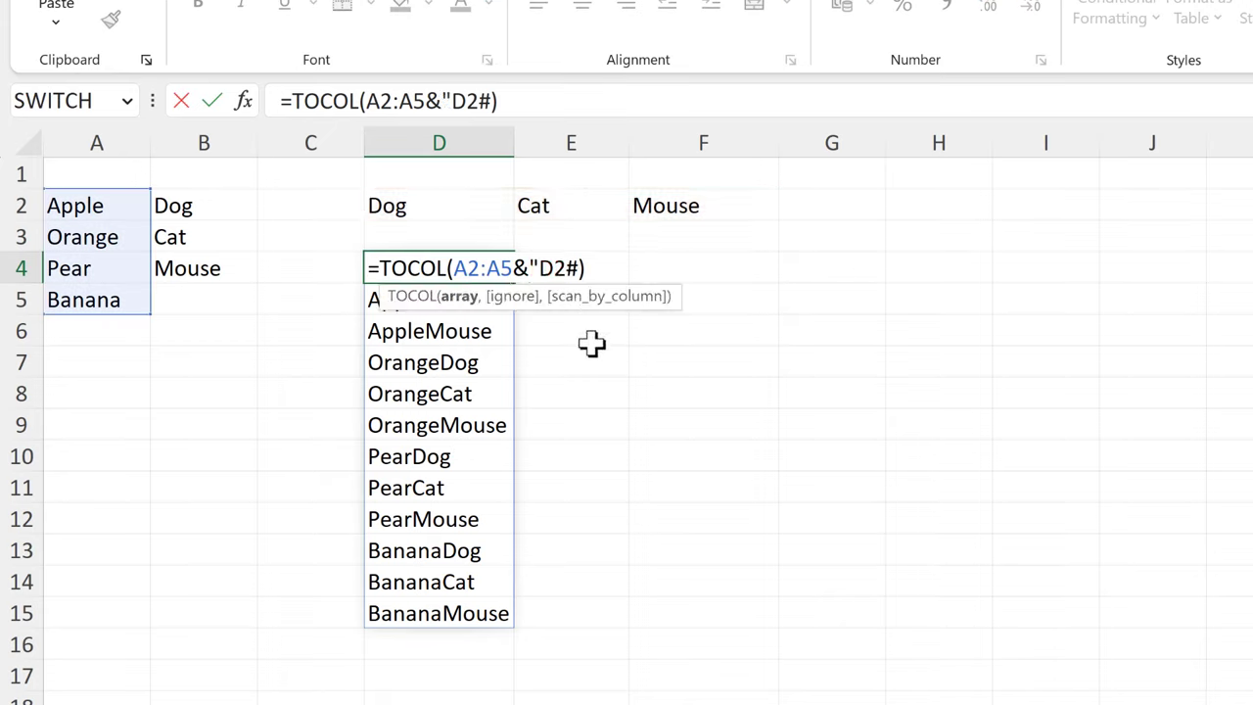
text(@")
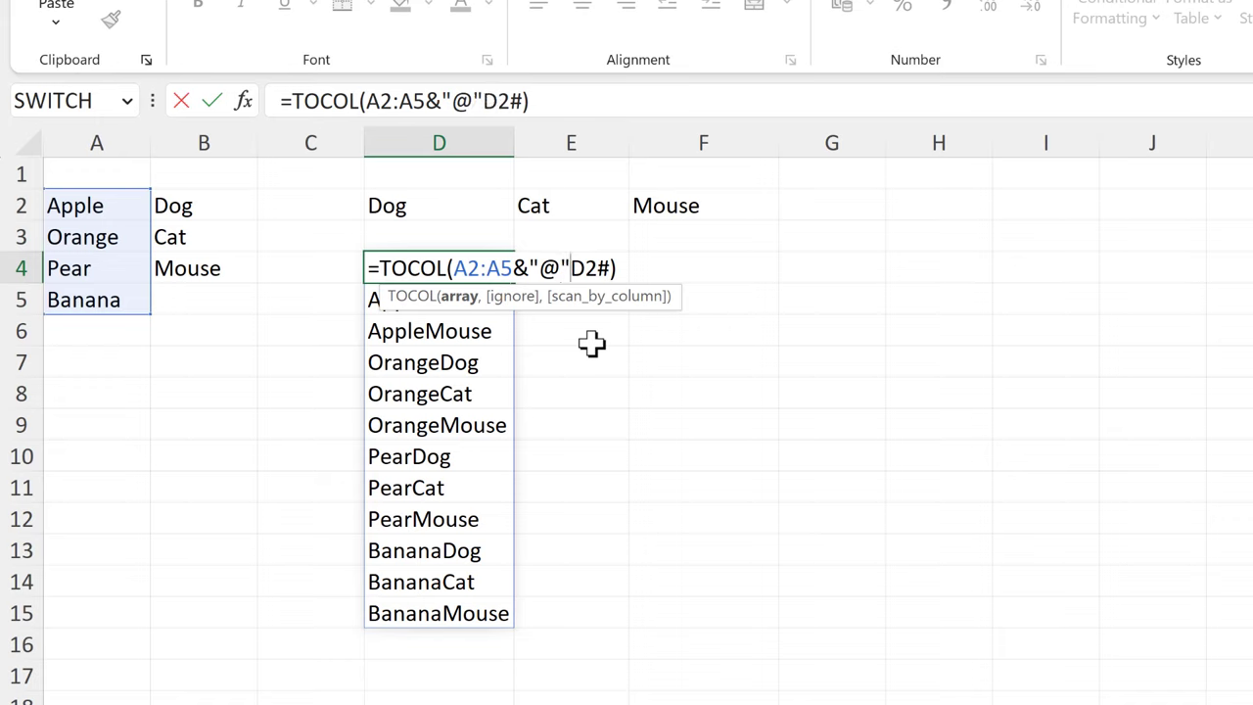
text(&)
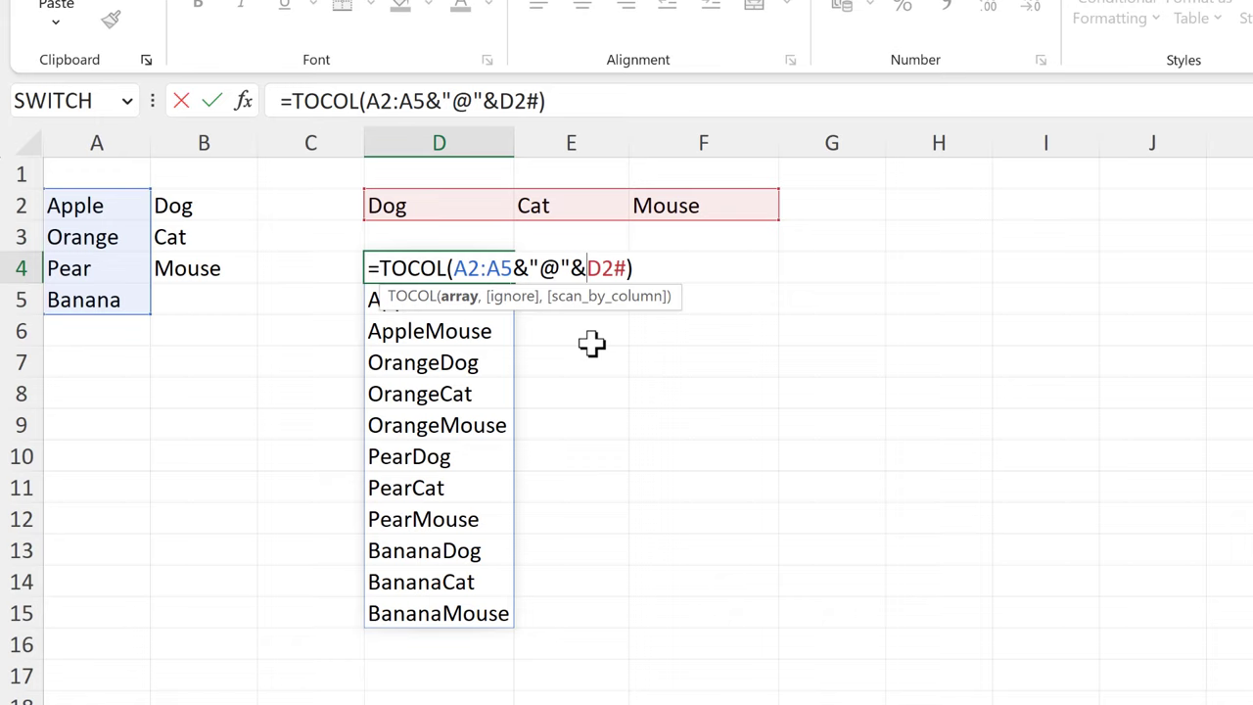
key(Return)
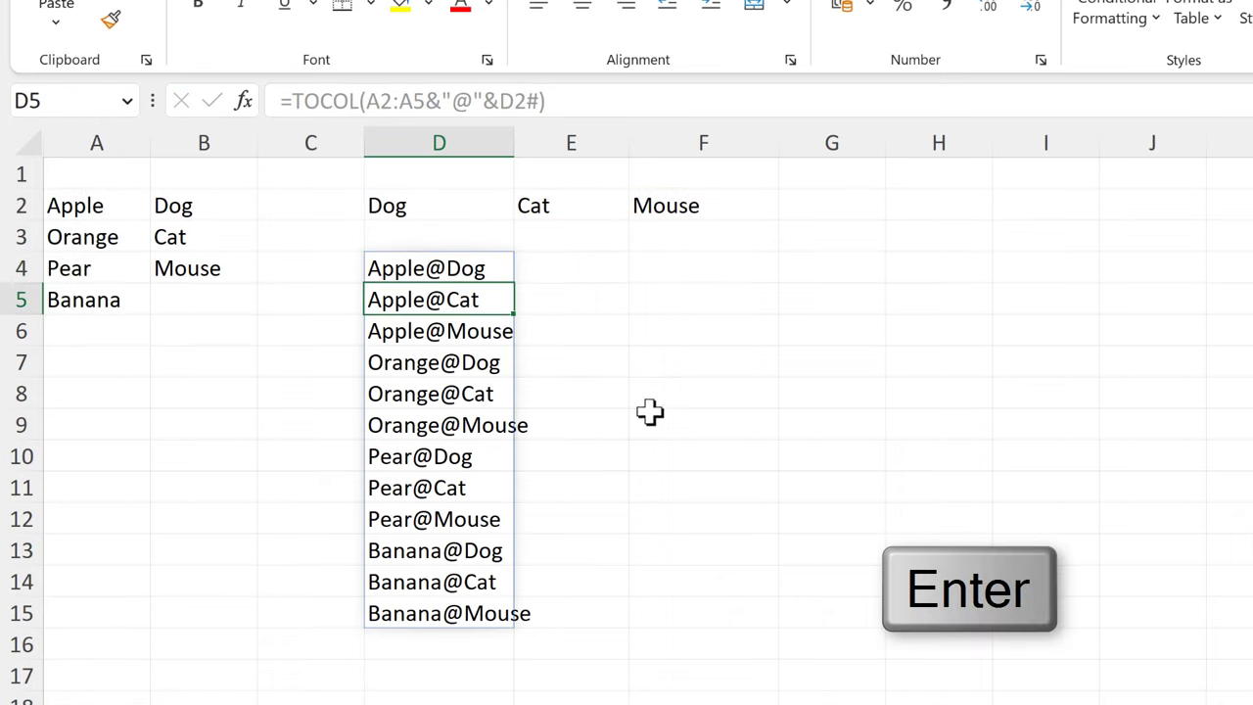
double_click(513, 145)
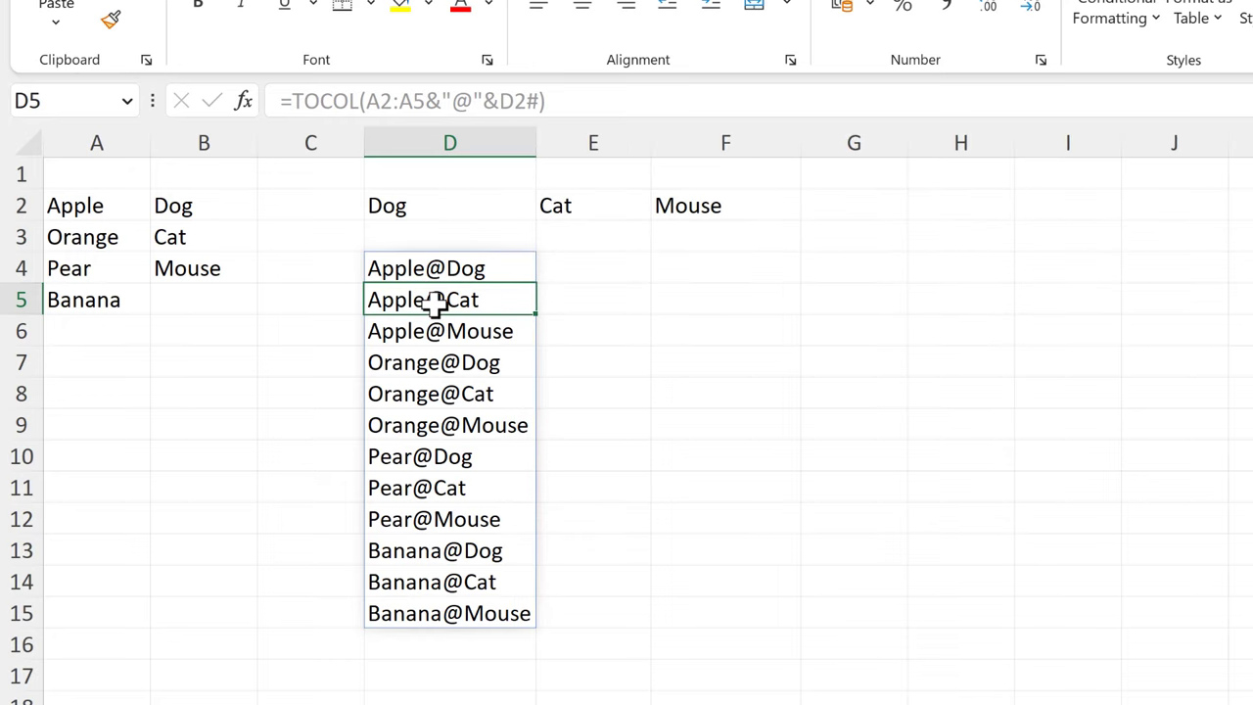
Enter =TEXTBEFORE(D4#,"@") in E4 to spill fruit names Apple through Banana down E4:E15.
click(590, 267)
text(=)
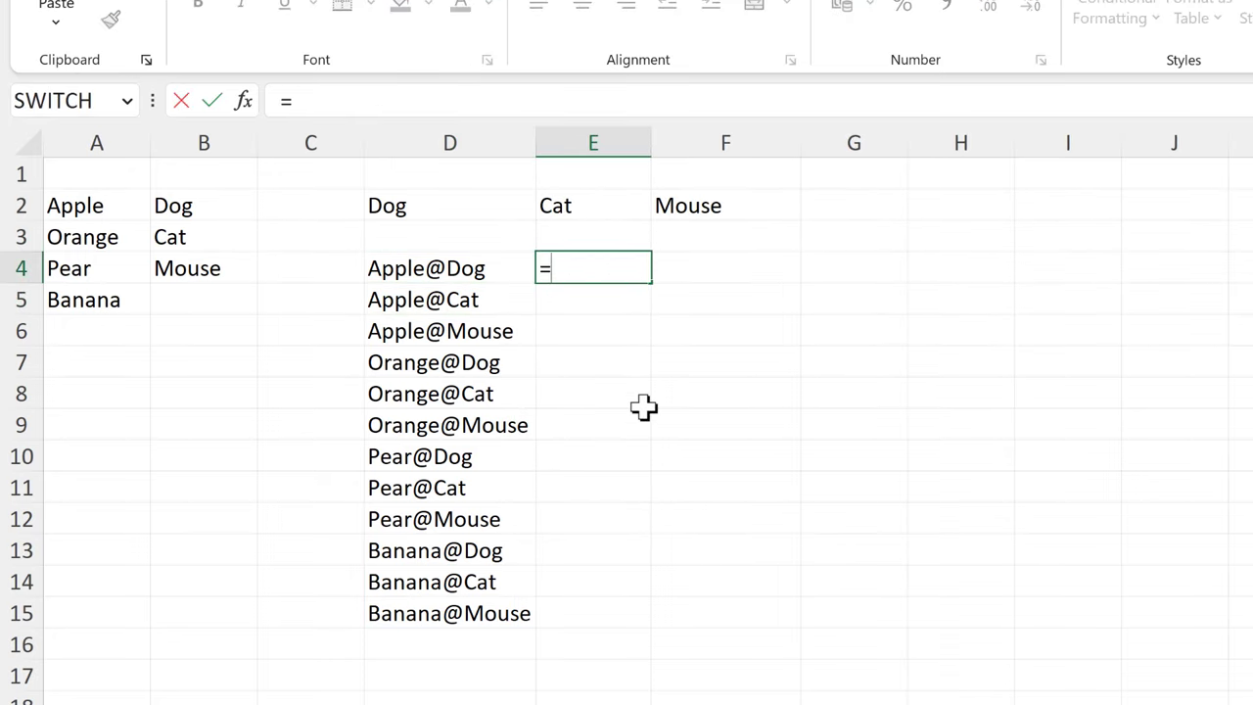
text(textb)
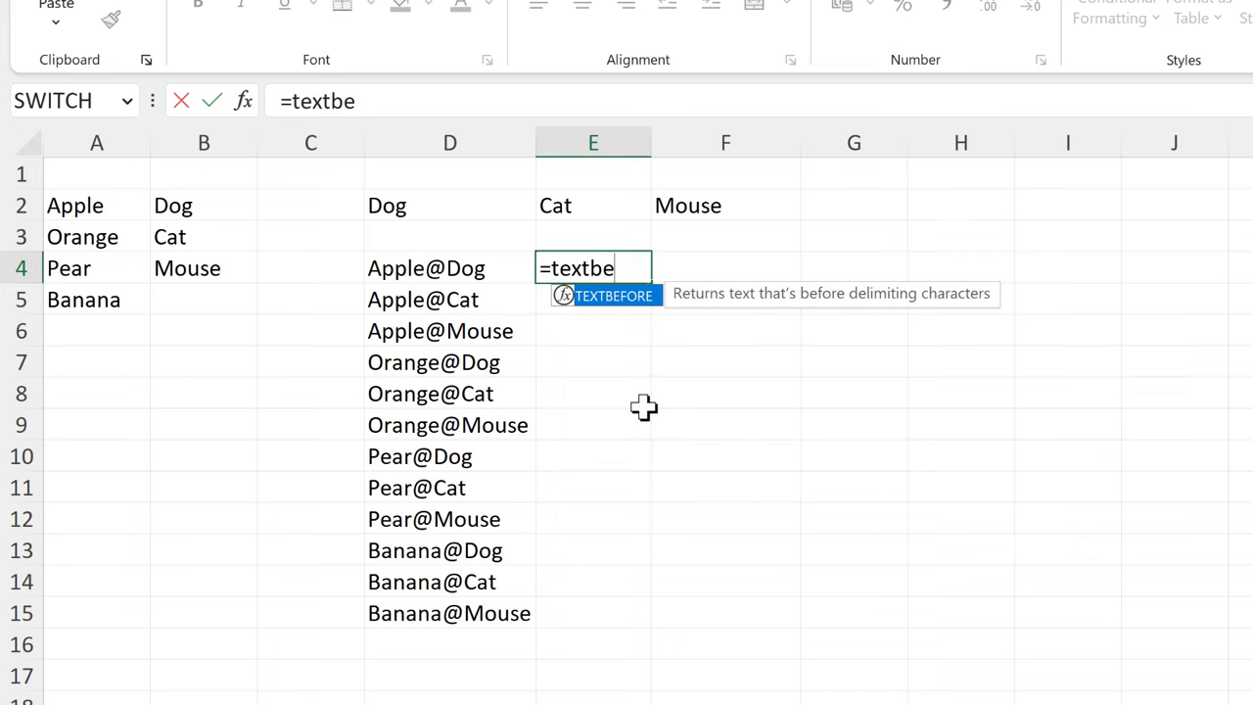
text(e)
key(Tab)
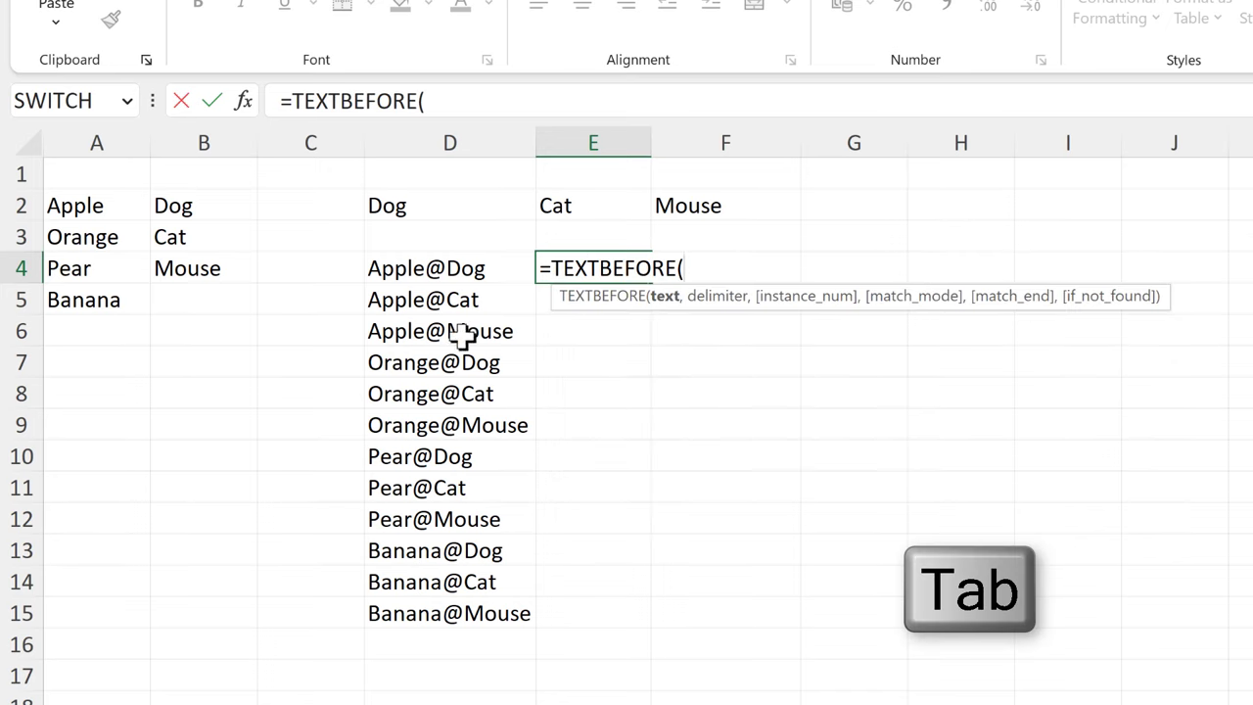
drag(445, 269, 475, 613)
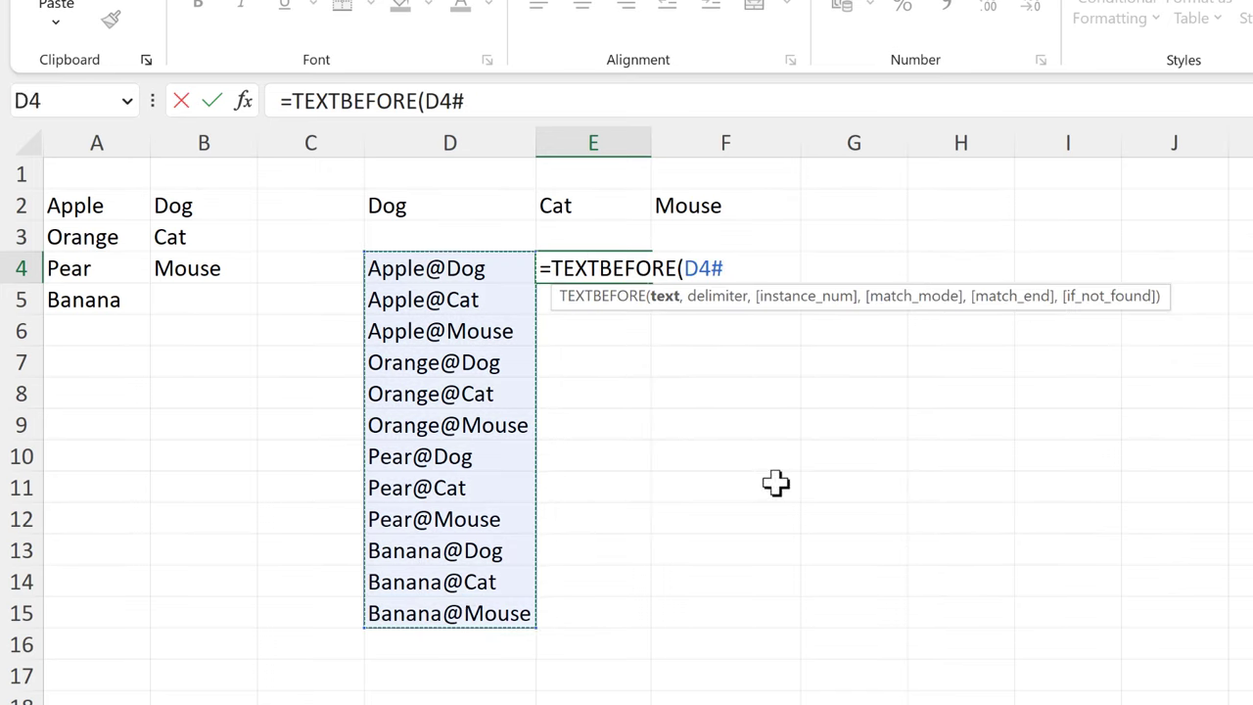
text(,)
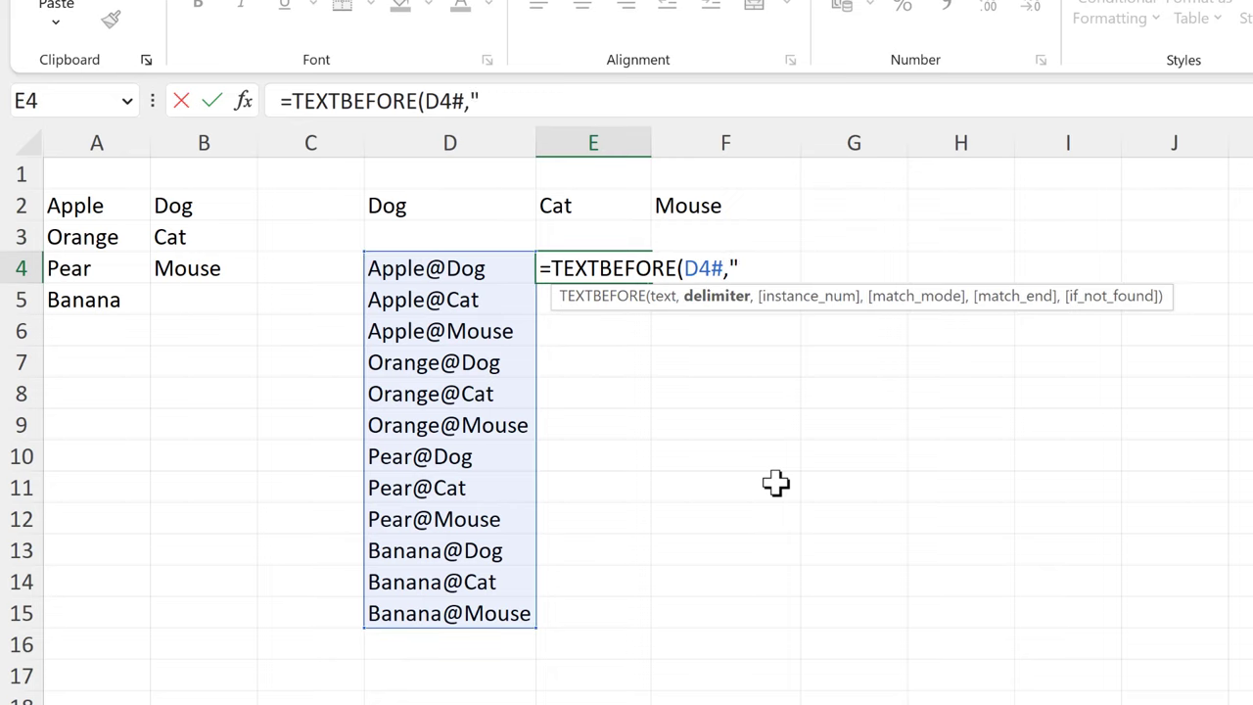
text("@"))
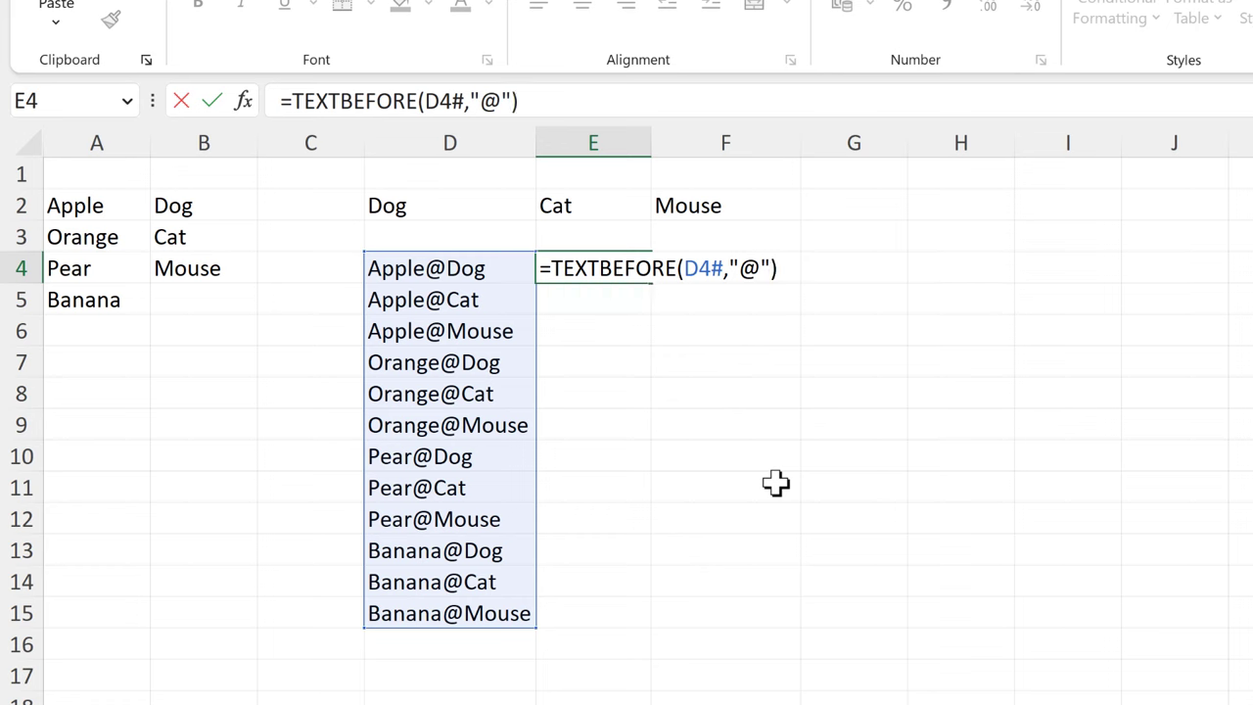
key(Return)
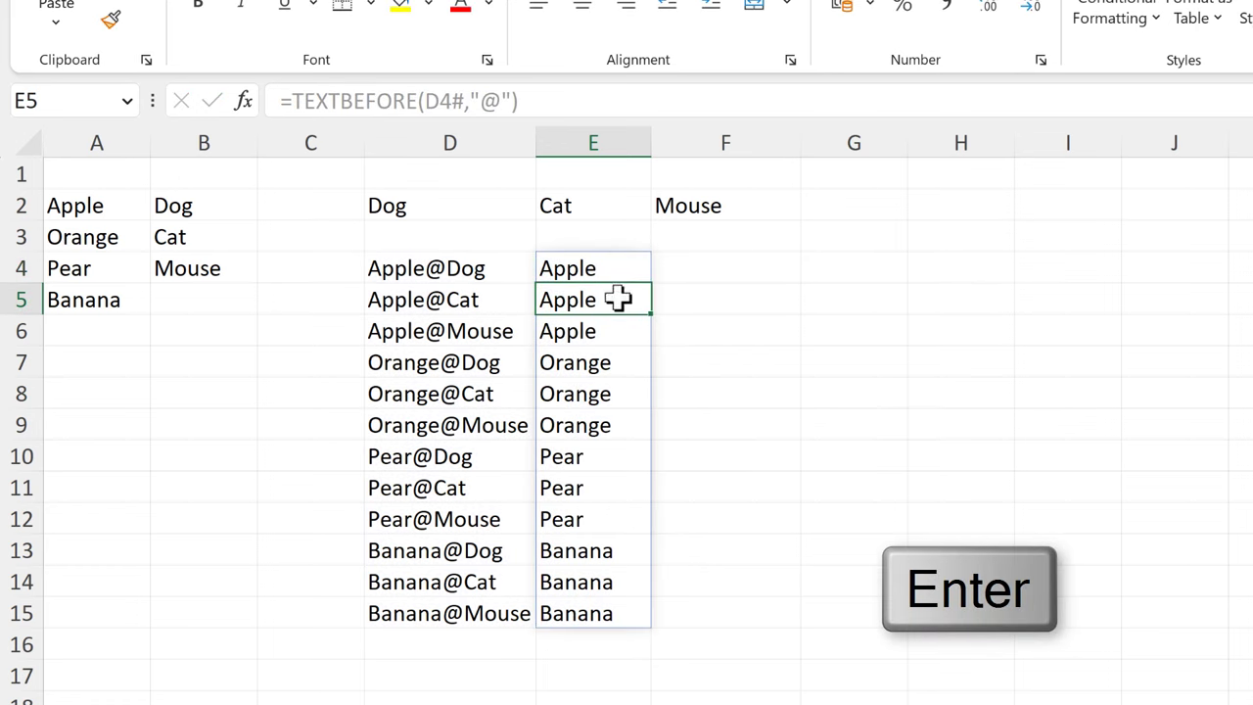
click(599, 274)
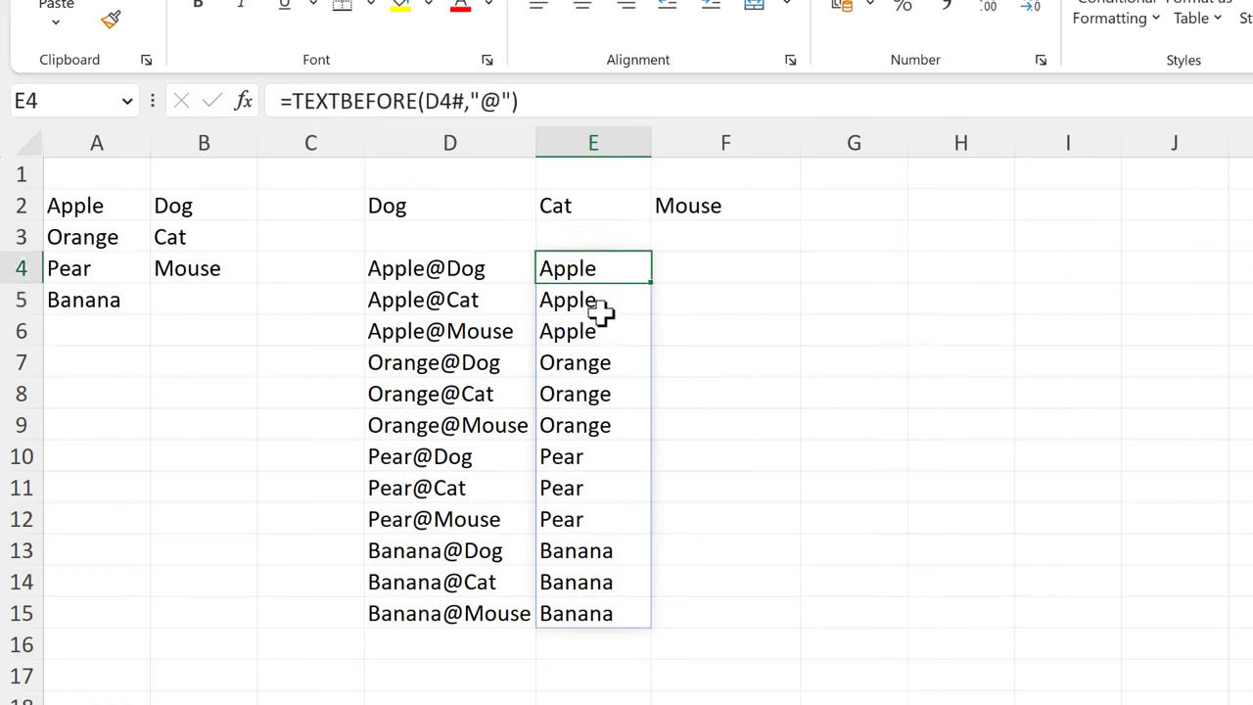
click(682, 268)
Enter =TEXTAFTER(D4#,"@") in F4 so Dog, Cat, Mouse spill down F4:F15.
text(=t)
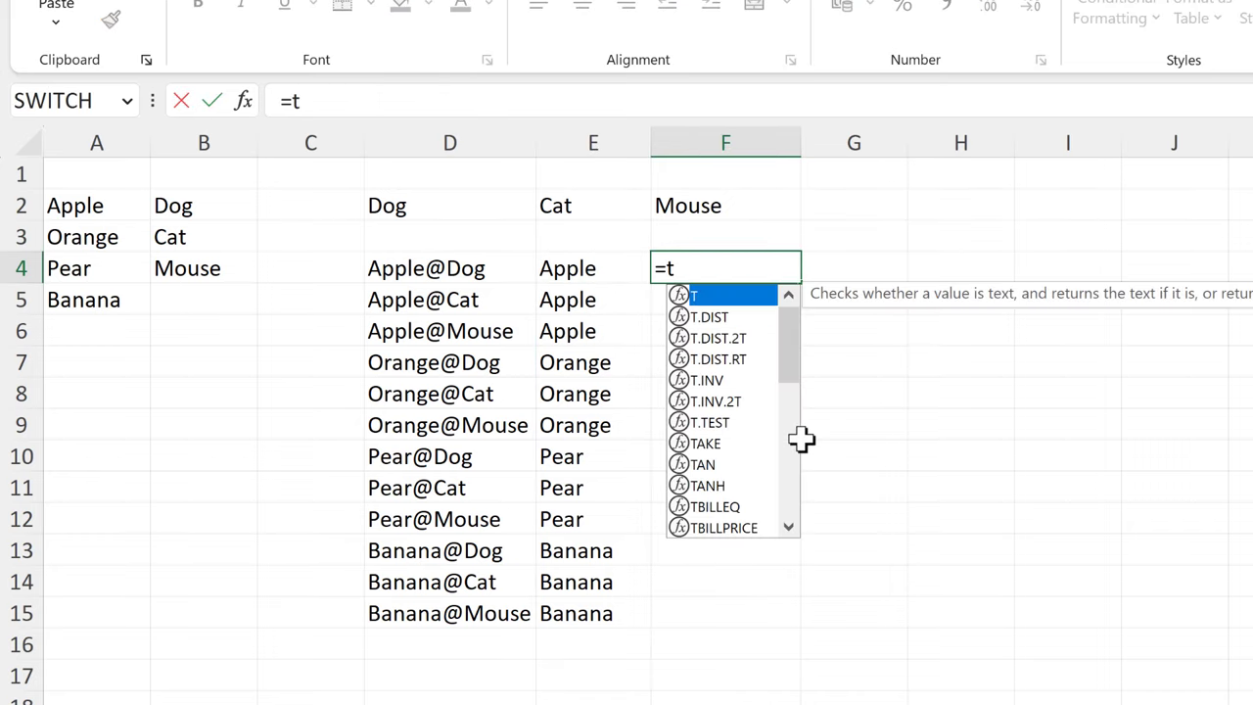
text(extafter)
key(Tab)
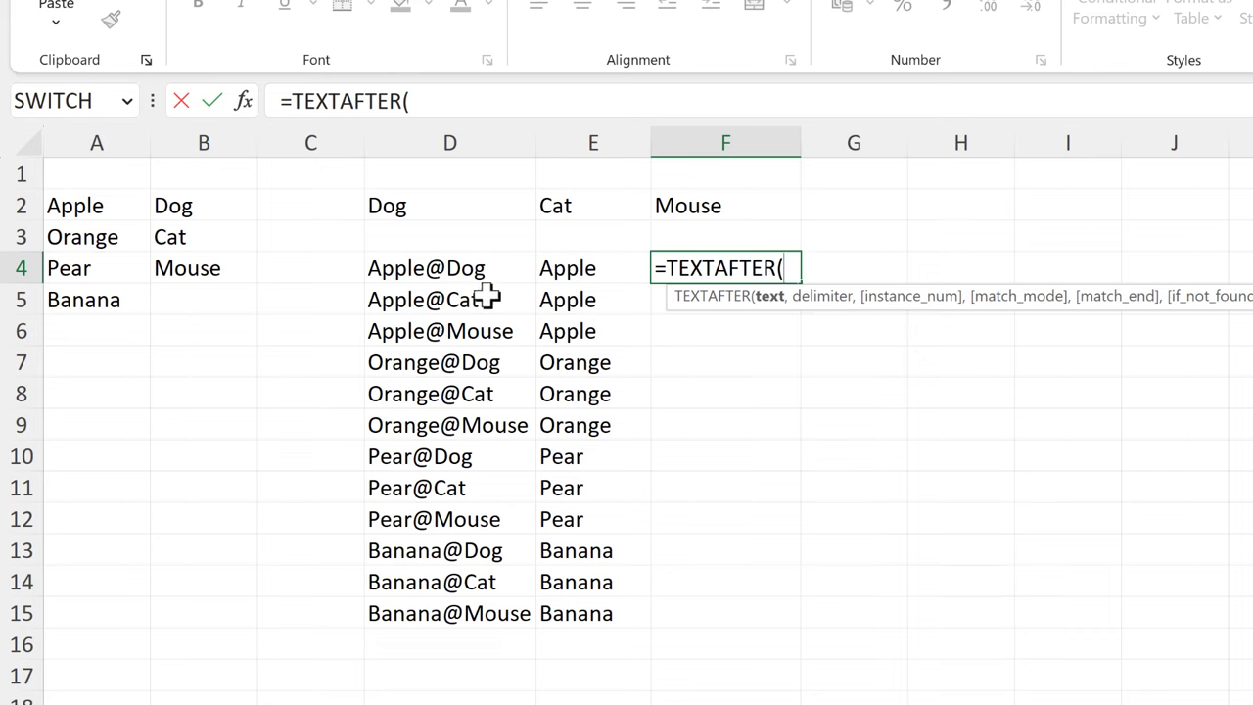
drag(465, 274, 474, 613)
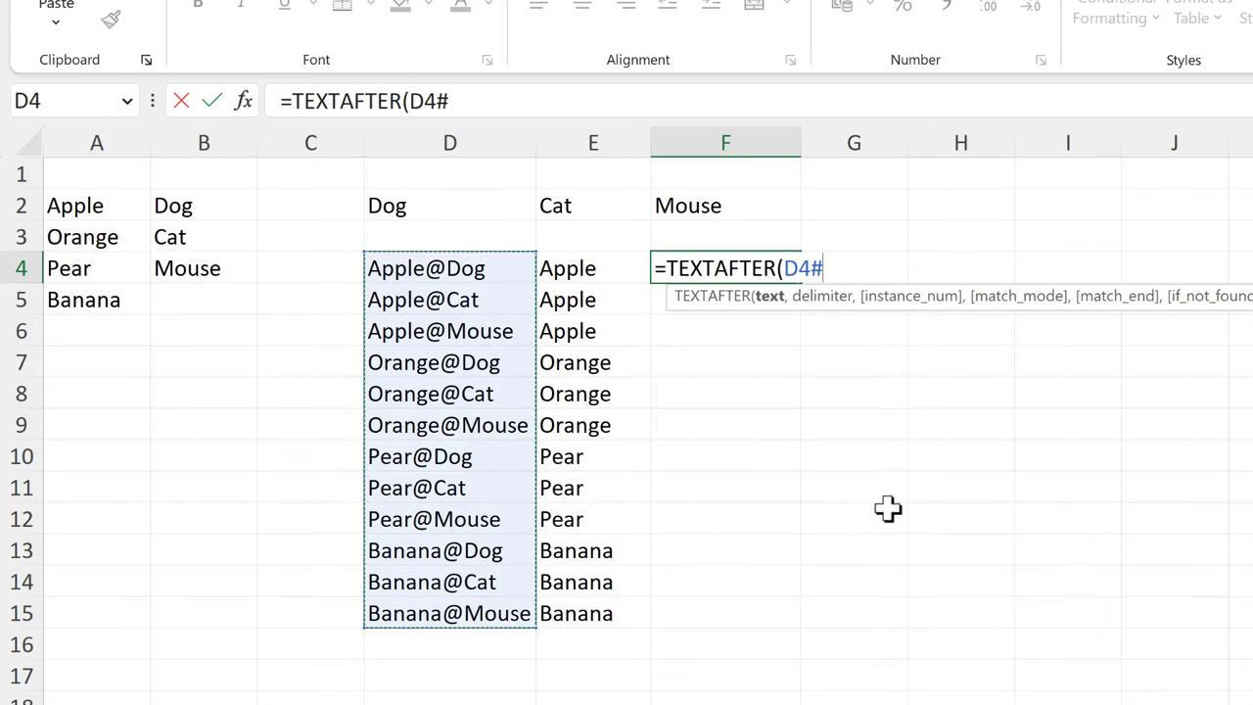
text(,)
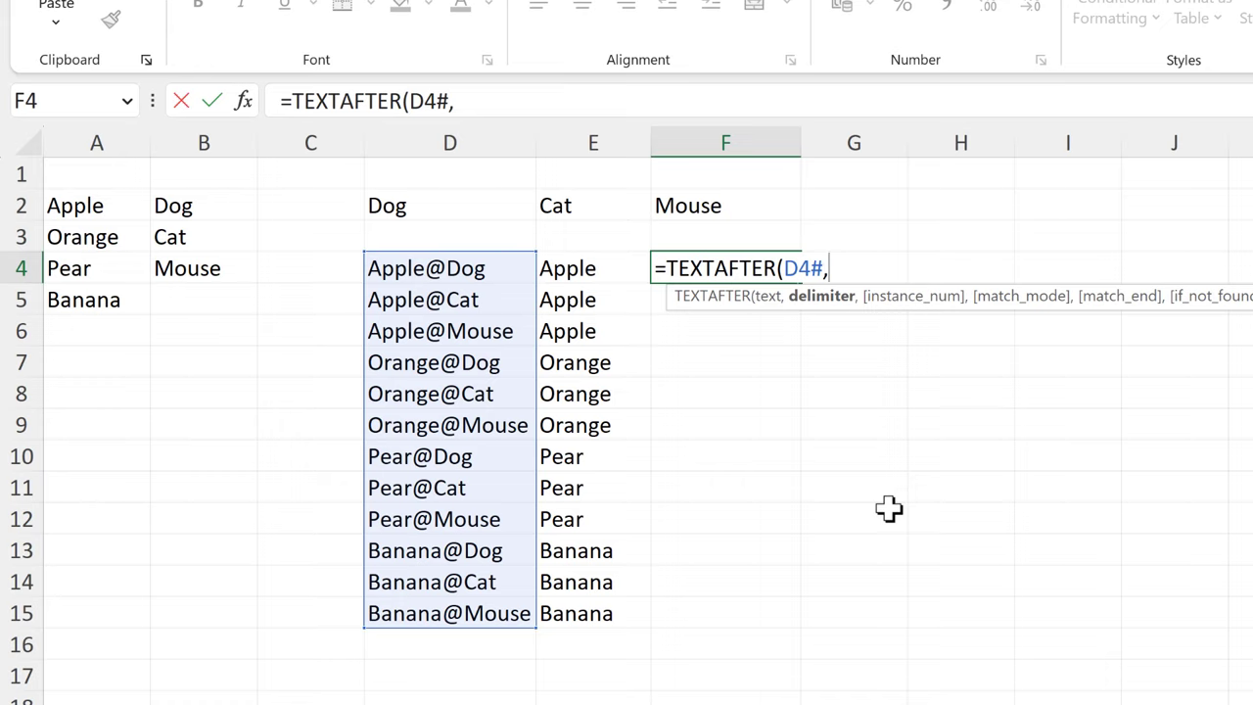
text("@)
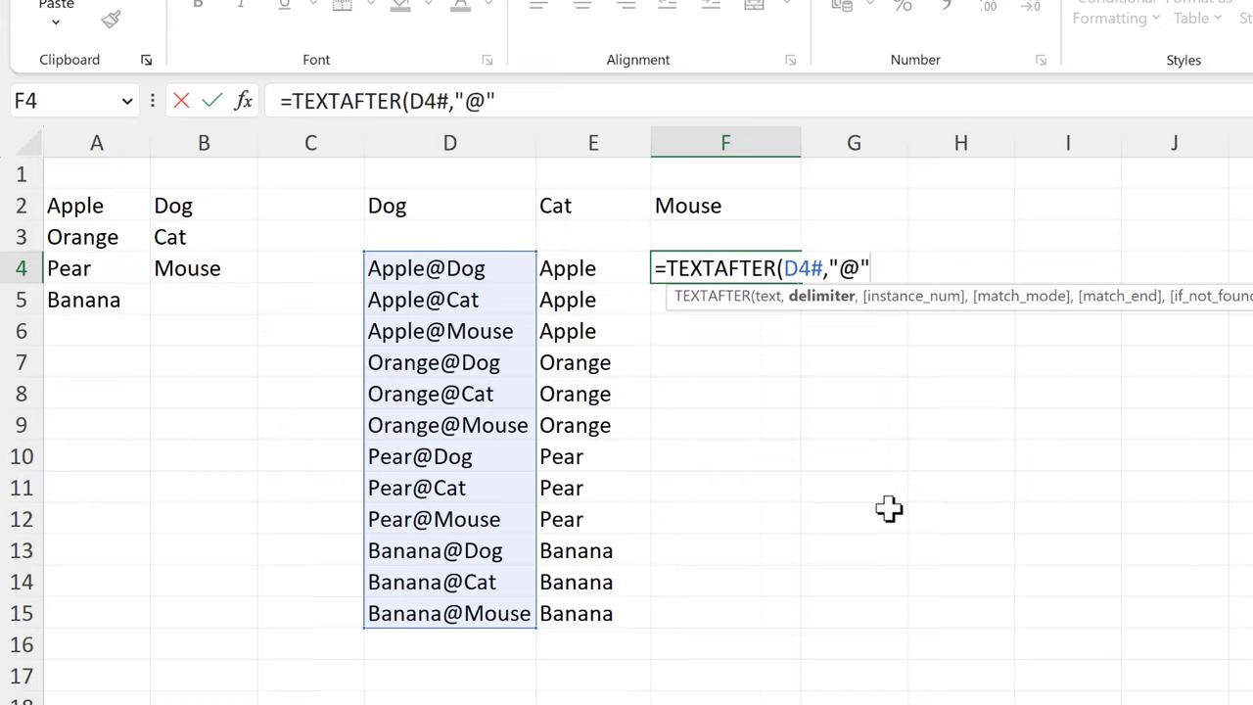
text("))
key(Return)
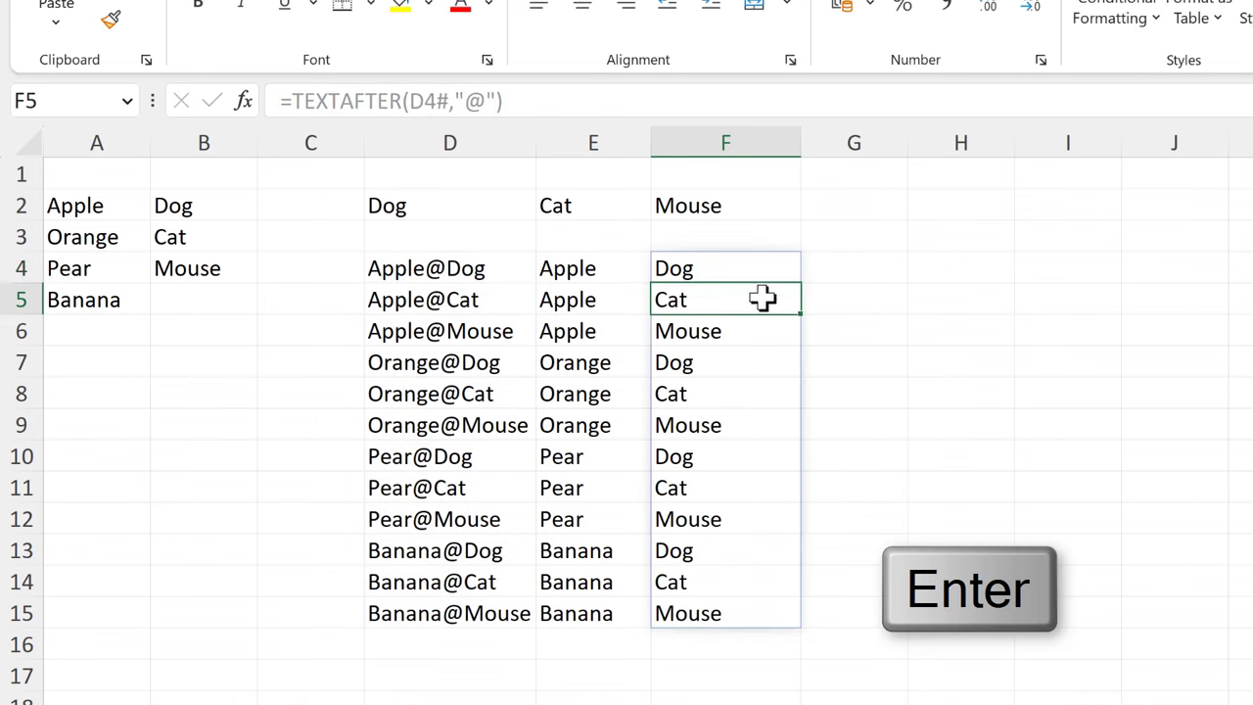
click(749, 262)
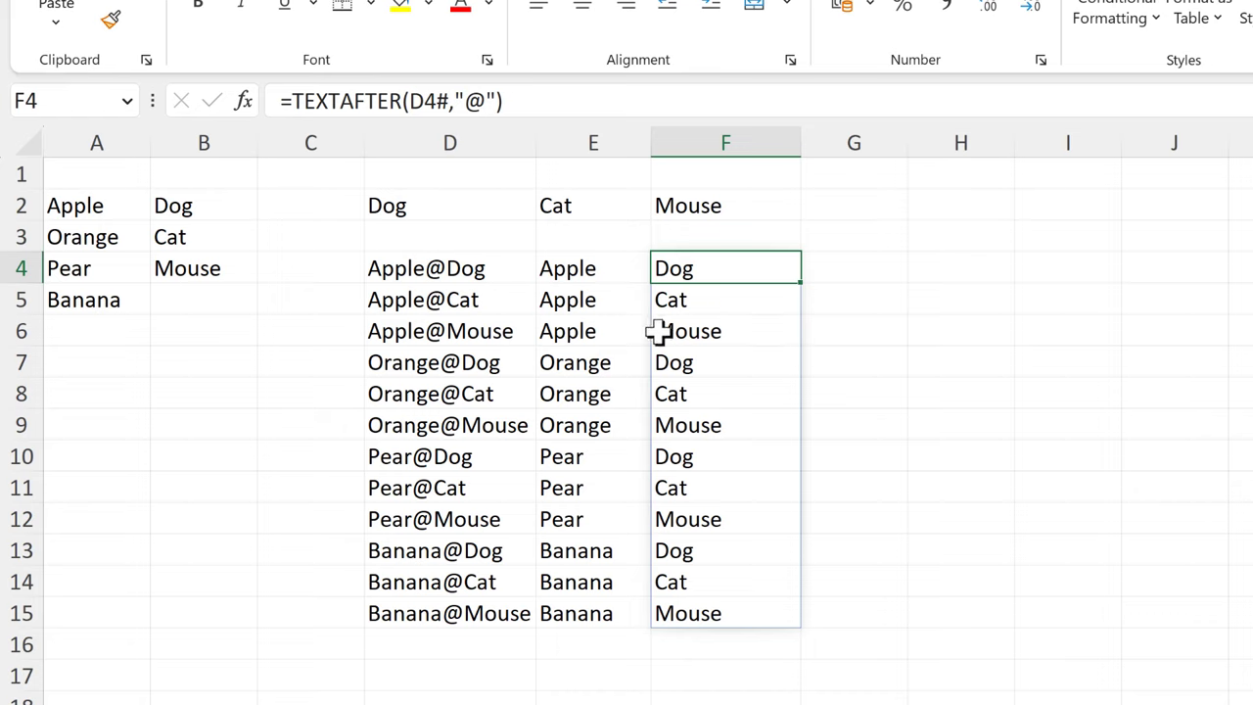
Copy the TEXTBEFORE(D4#,"@") expression from E4's formula.
click(581, 274)
drag(548, 106, 294, 104)
key(ctrl+c)
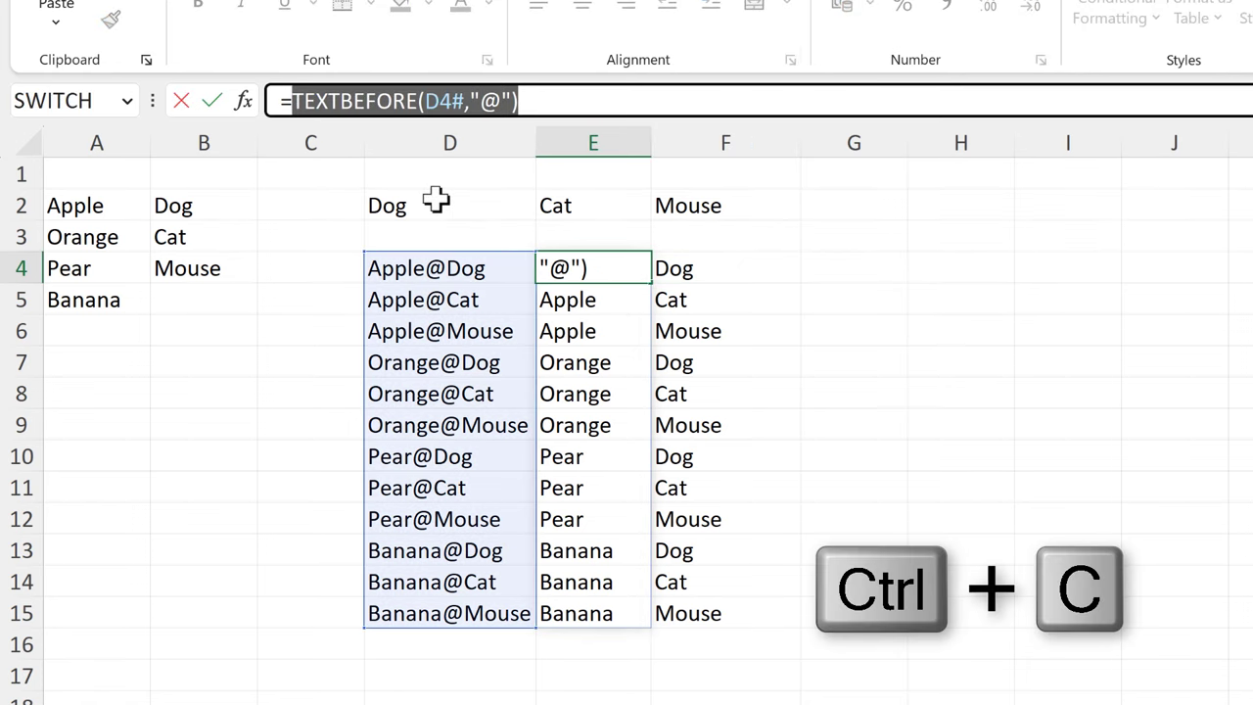
key(Escape)
Enter =HSTACK(TEXTBEFORE(D4#,"@"),TEXTAFTER(D4#,"@")) in G4 to spill fruits and animals side by side.
click(846, 271)
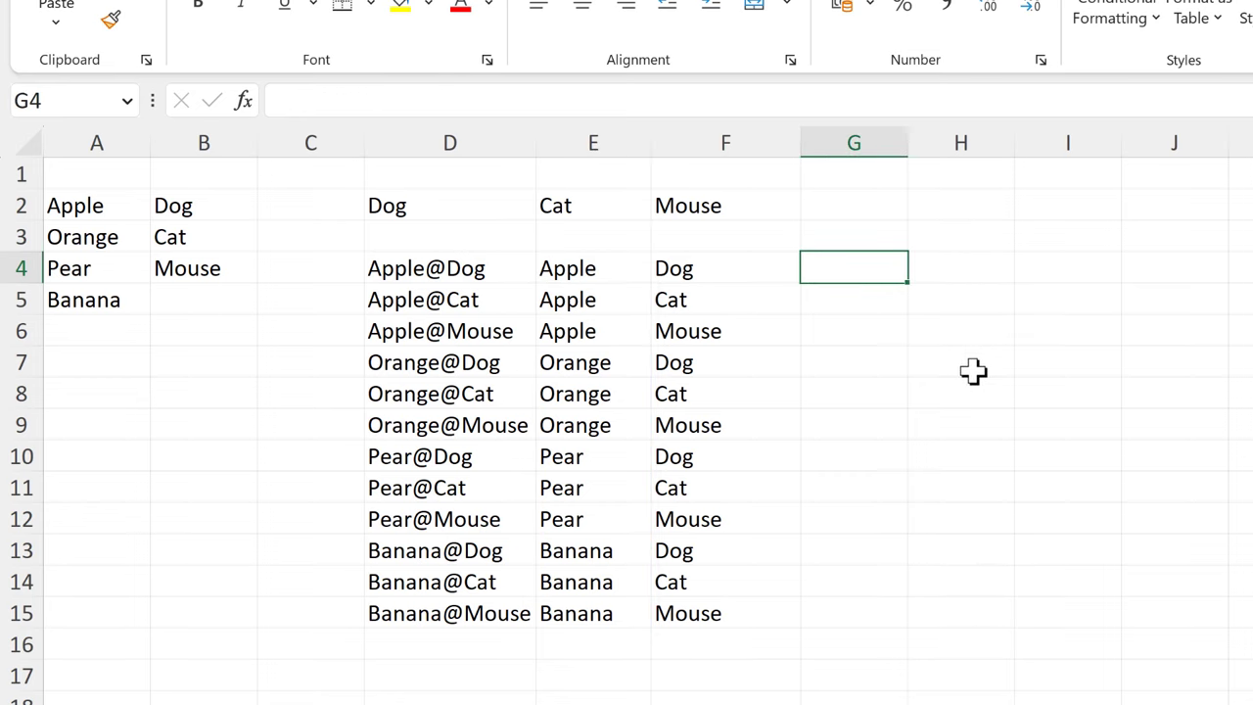
text(=hstack)
key(Tab)
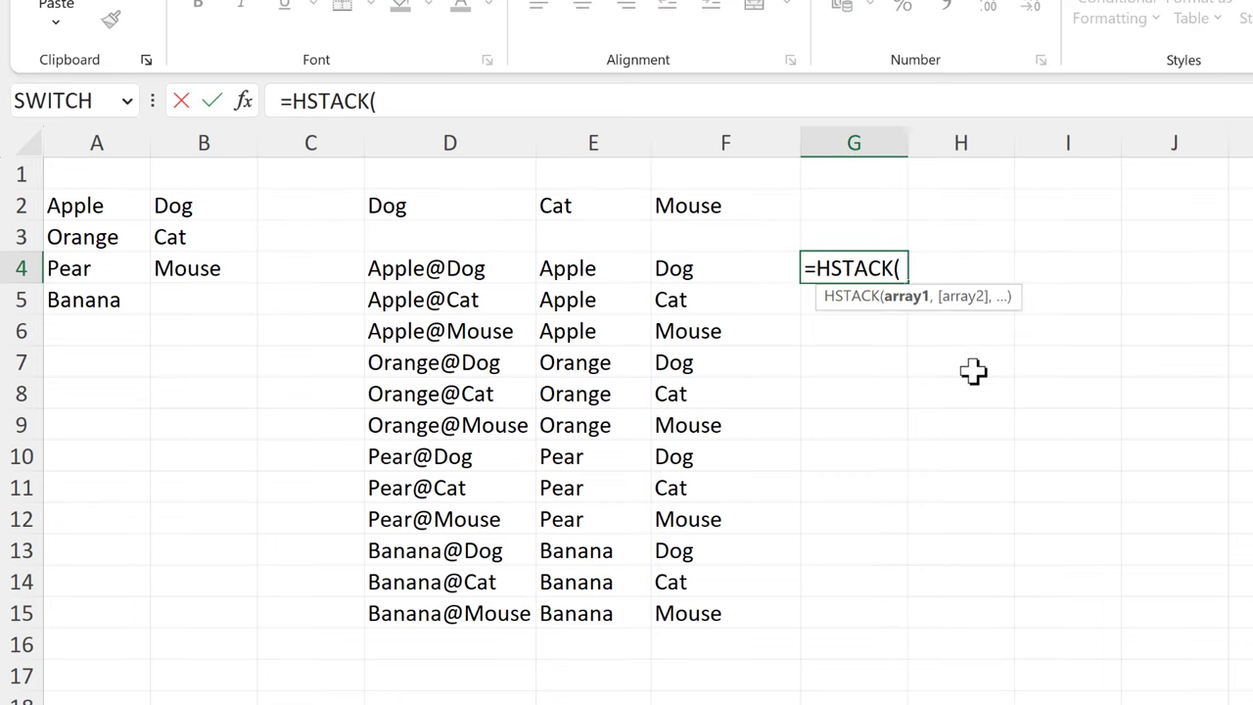
key(ctrl+v)
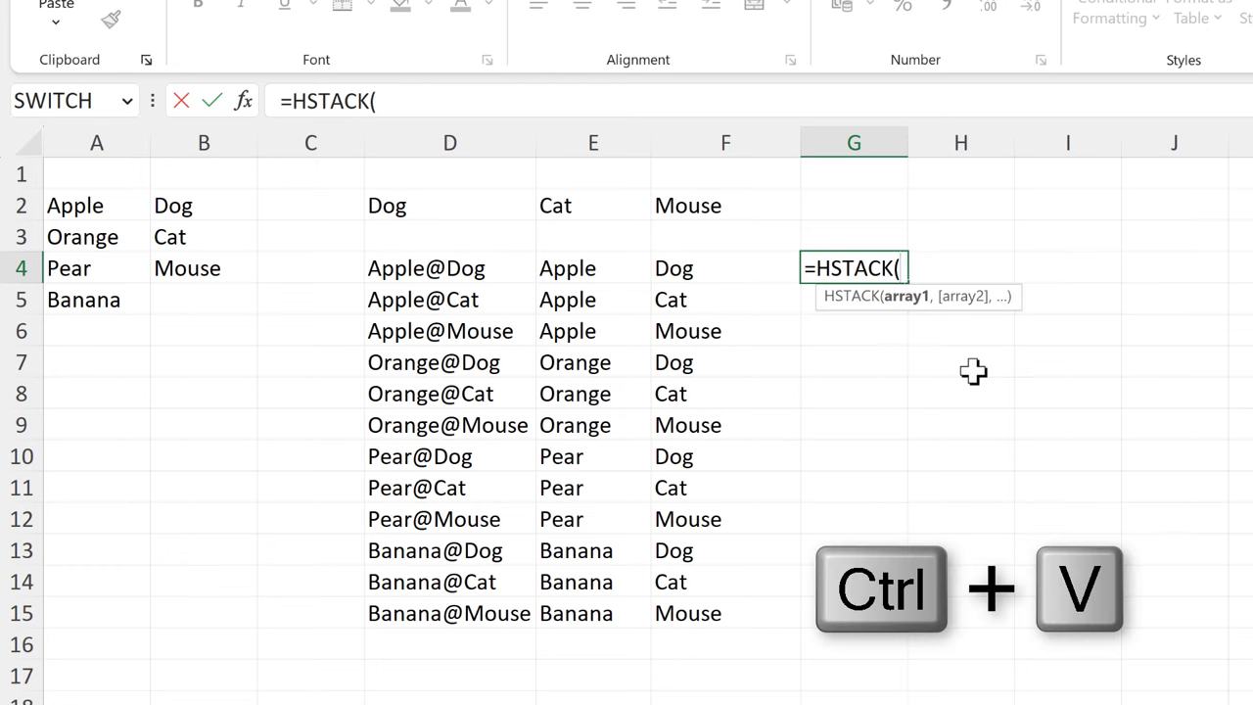
text(,"@"),)
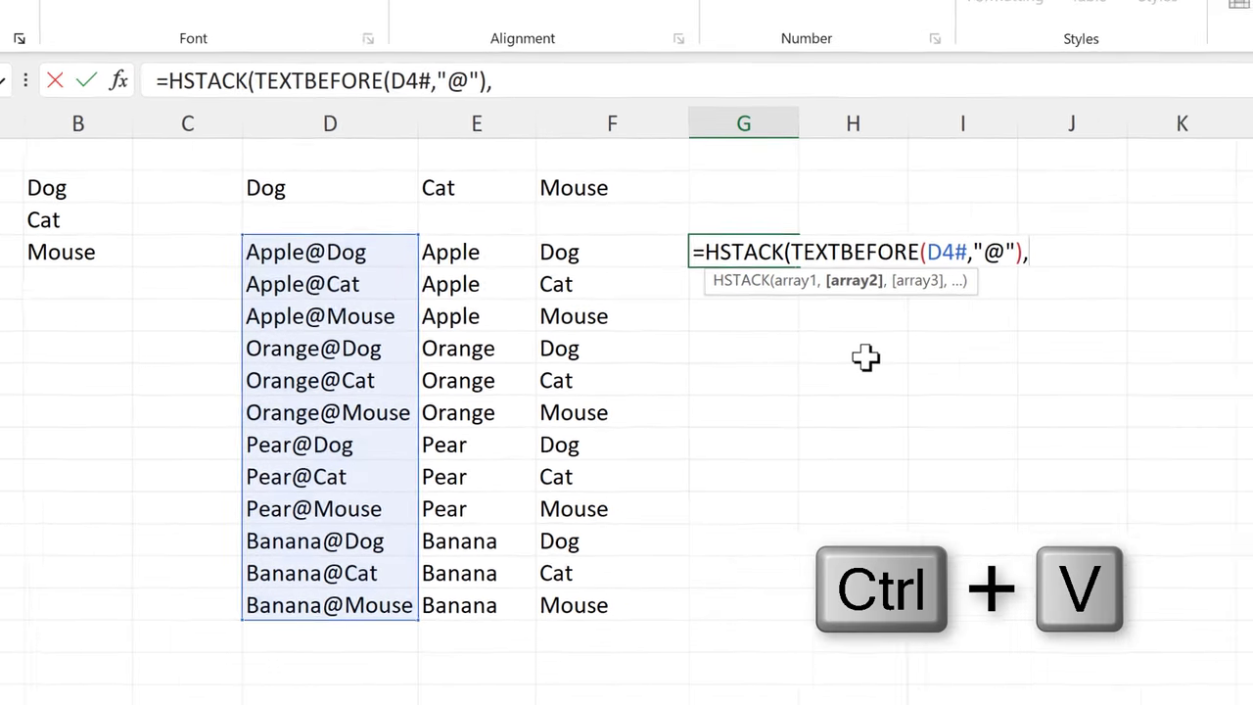
key(ctrl+v)
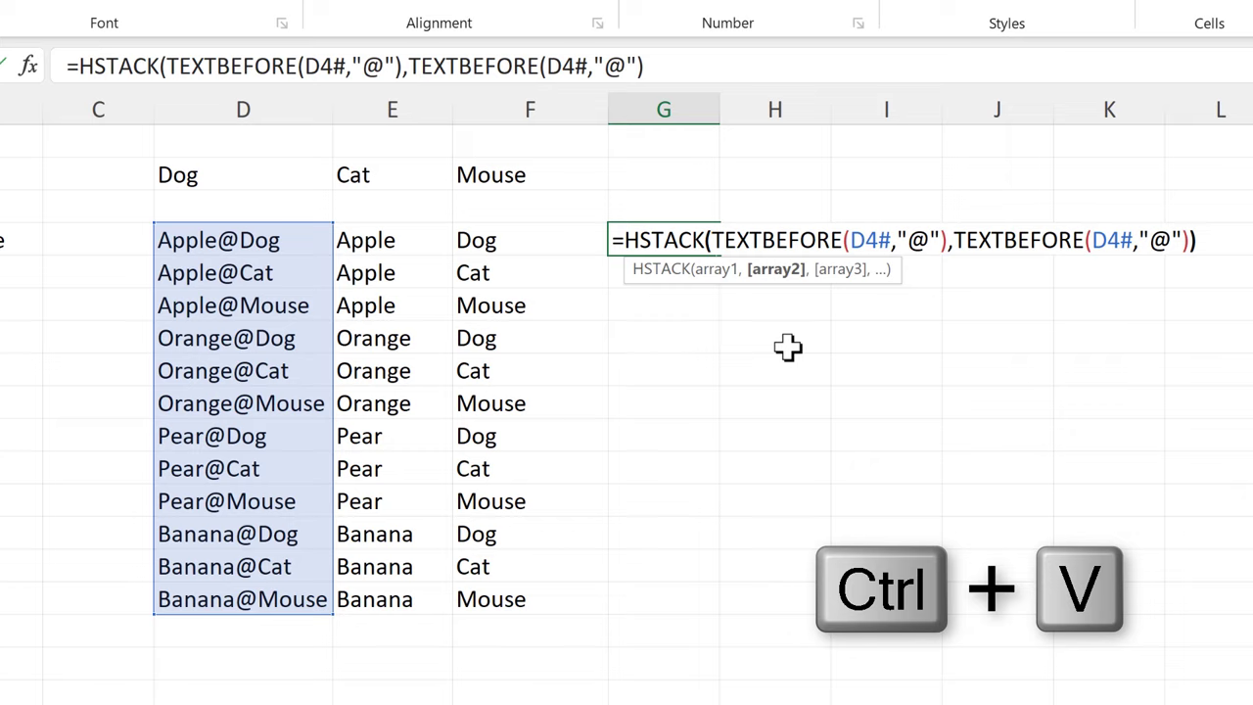
text())
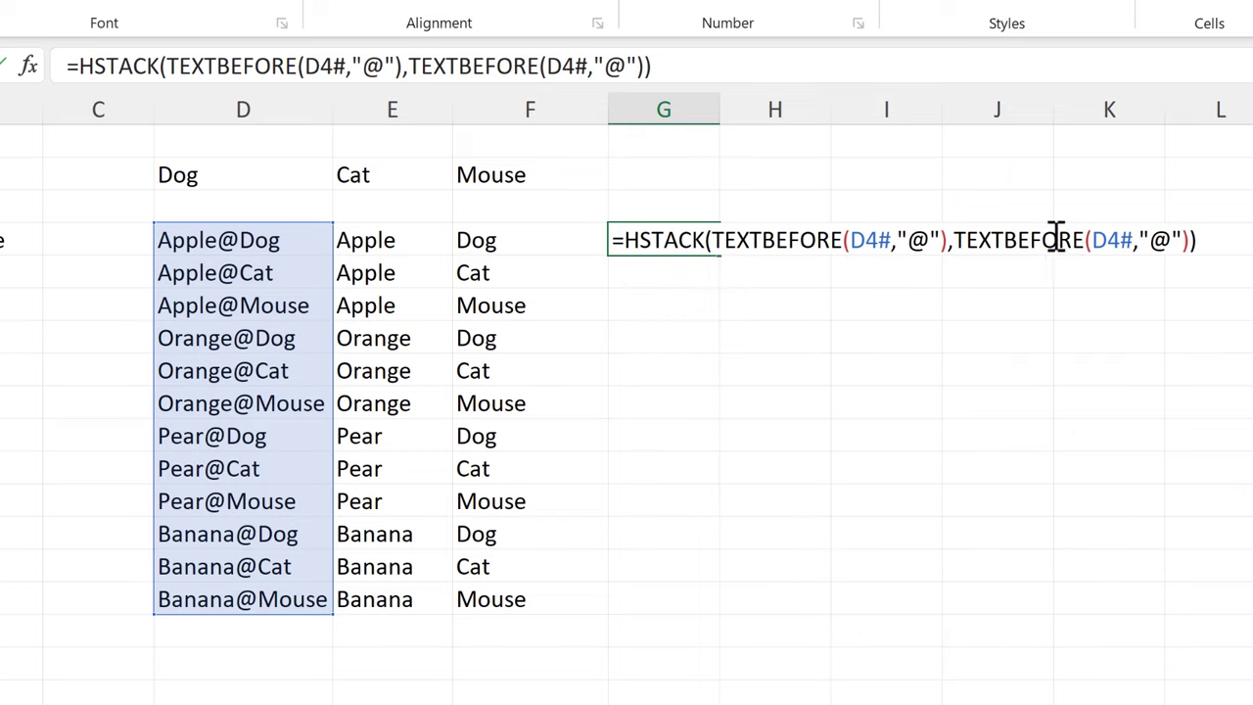
drag(1084, 240, 1018, 240)
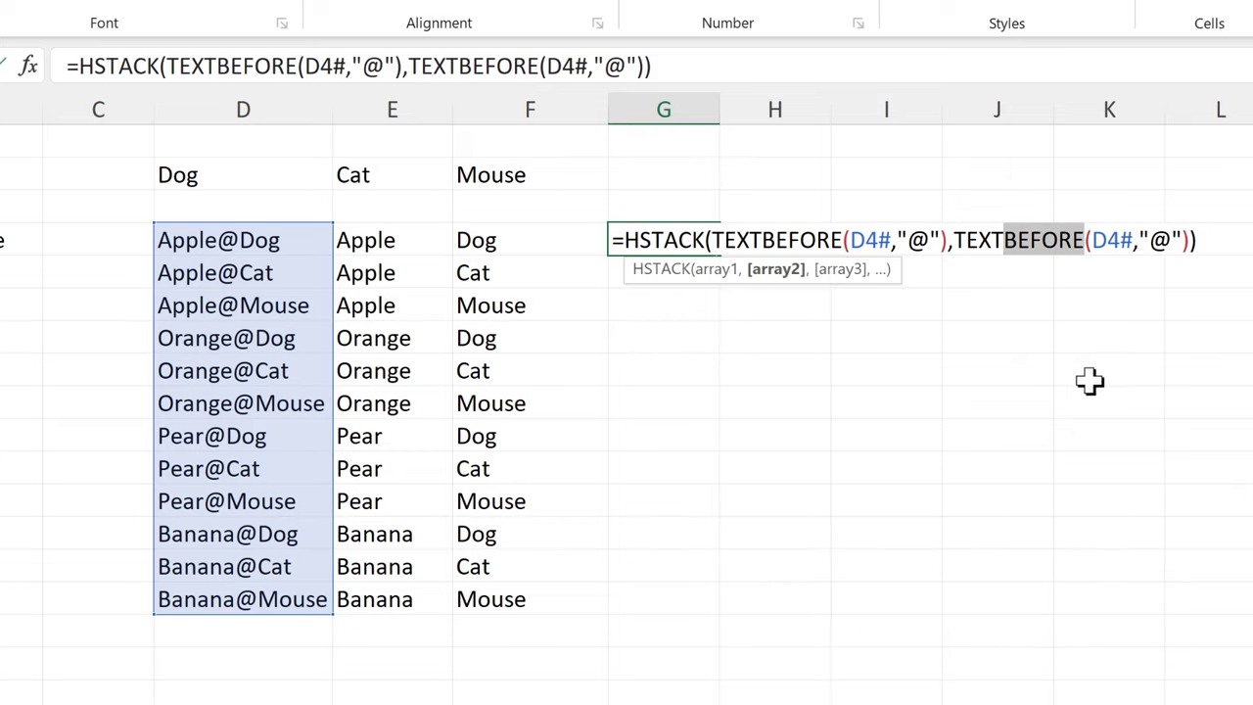
text(after)
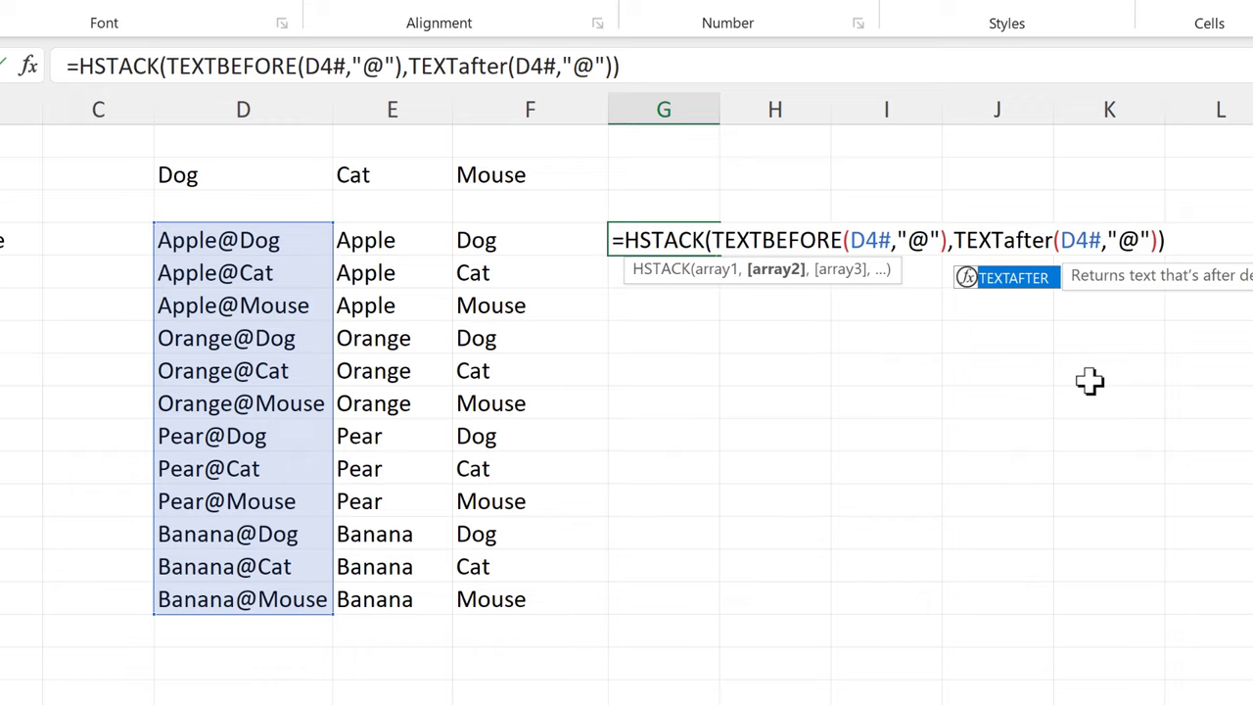
click(1185, 240)
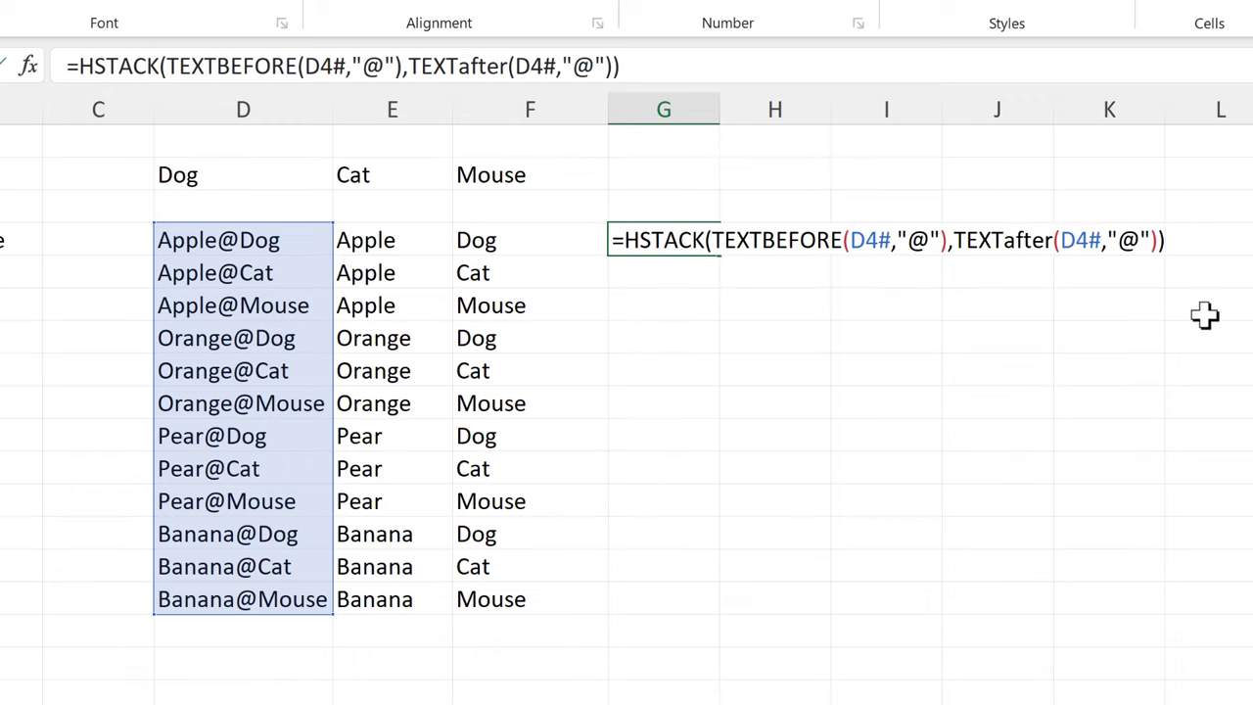
key(Return)
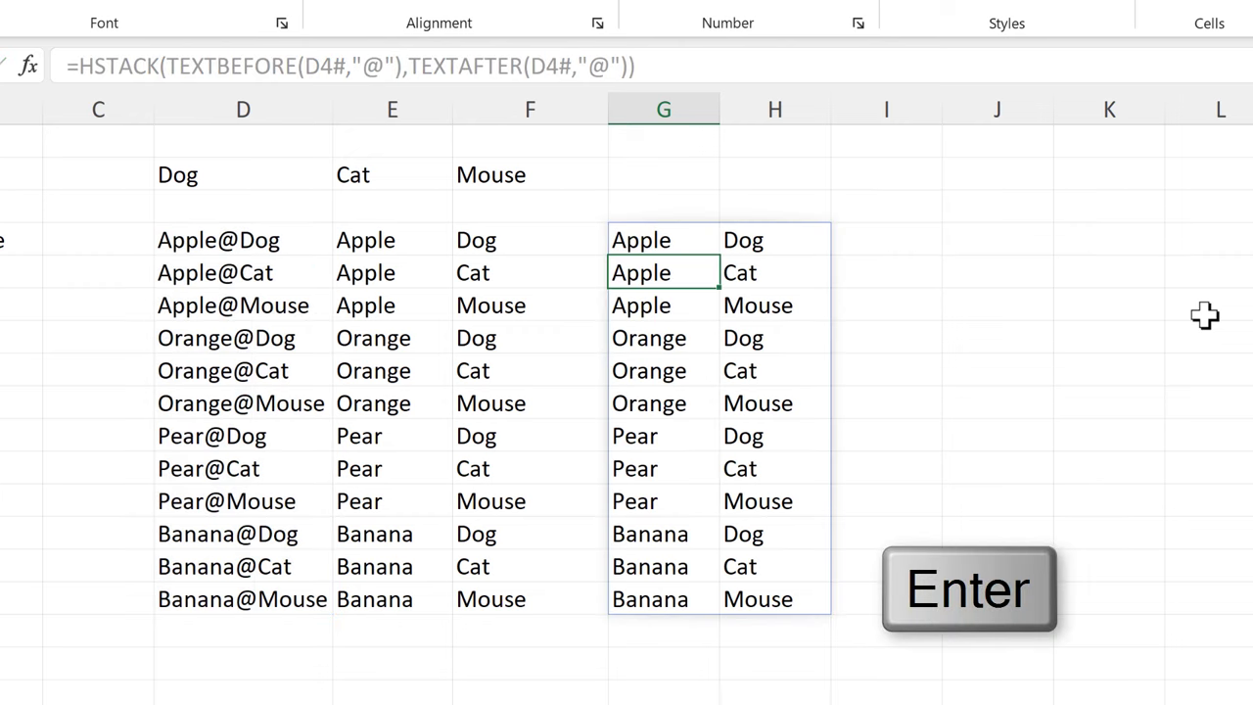
click(697, 240)
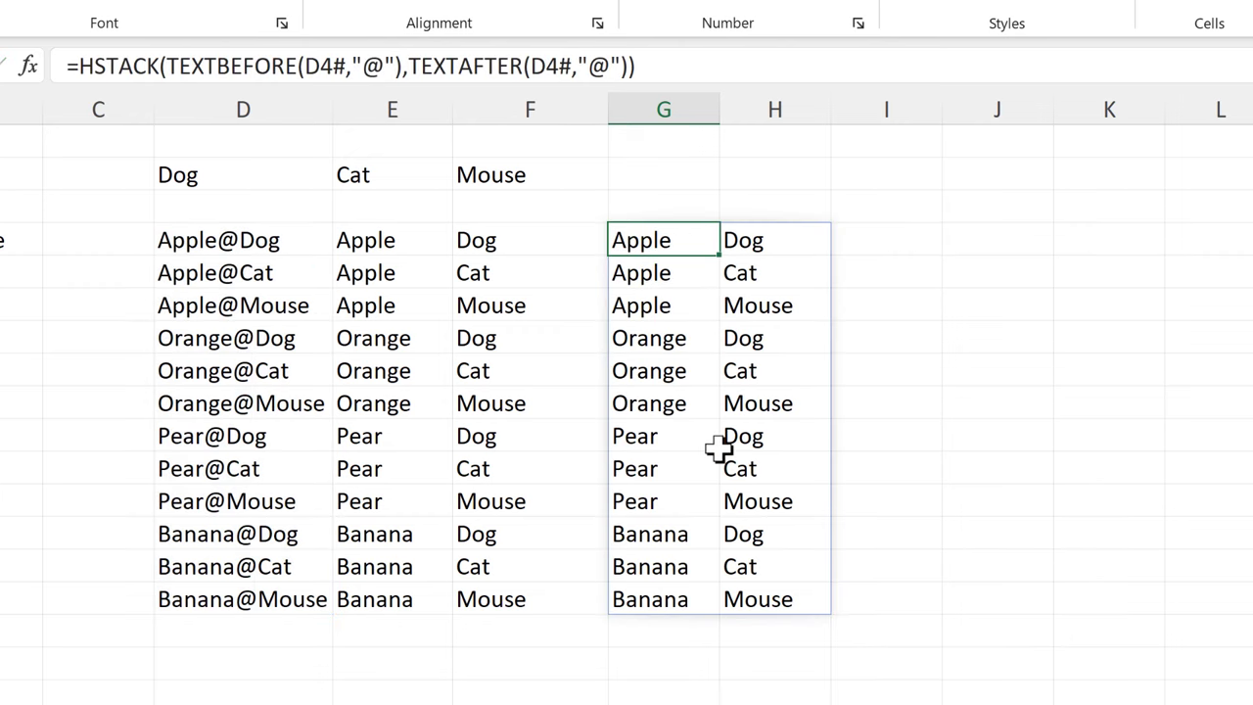
Copy the TOCOL(A2:A5&"@"&D2#) expression from D4's formula.
click(211, 243)
drag(373, 65, 86, 64)
key(ctrl+c)
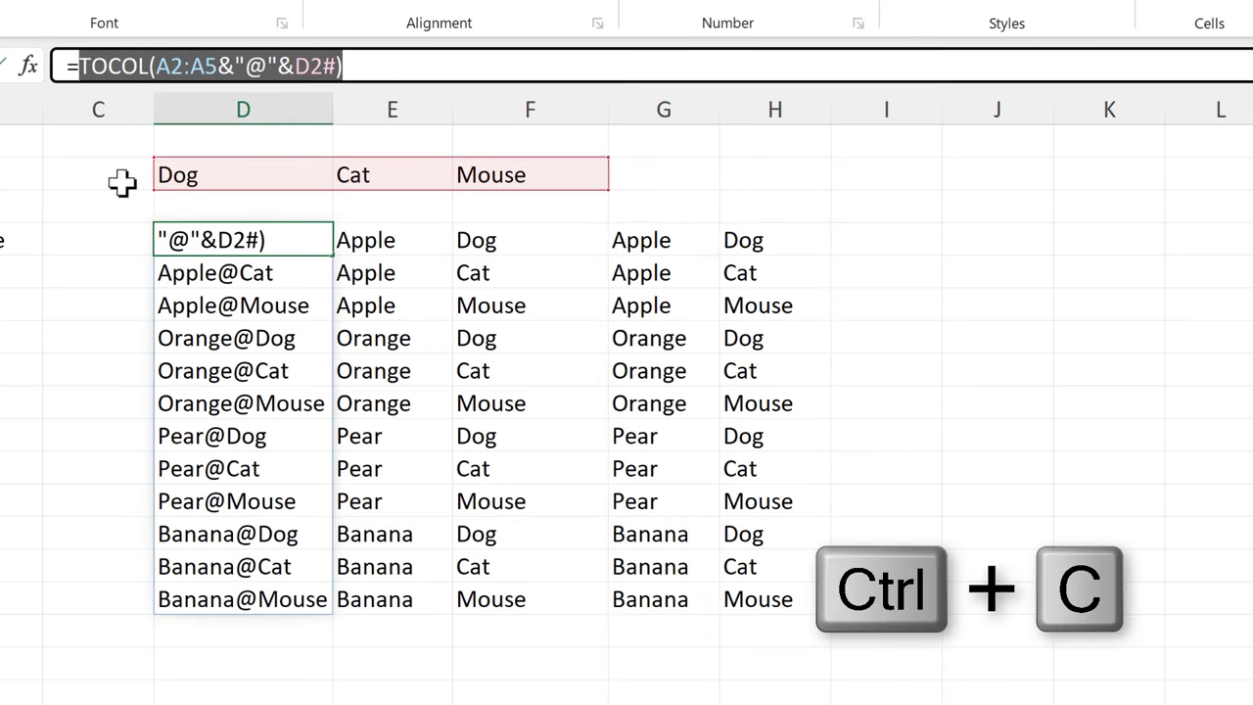
key(Escape)
Wrap G4's HSTACK formula in LET, defining txt as the copied TOCOL expression.
click(663, 235)
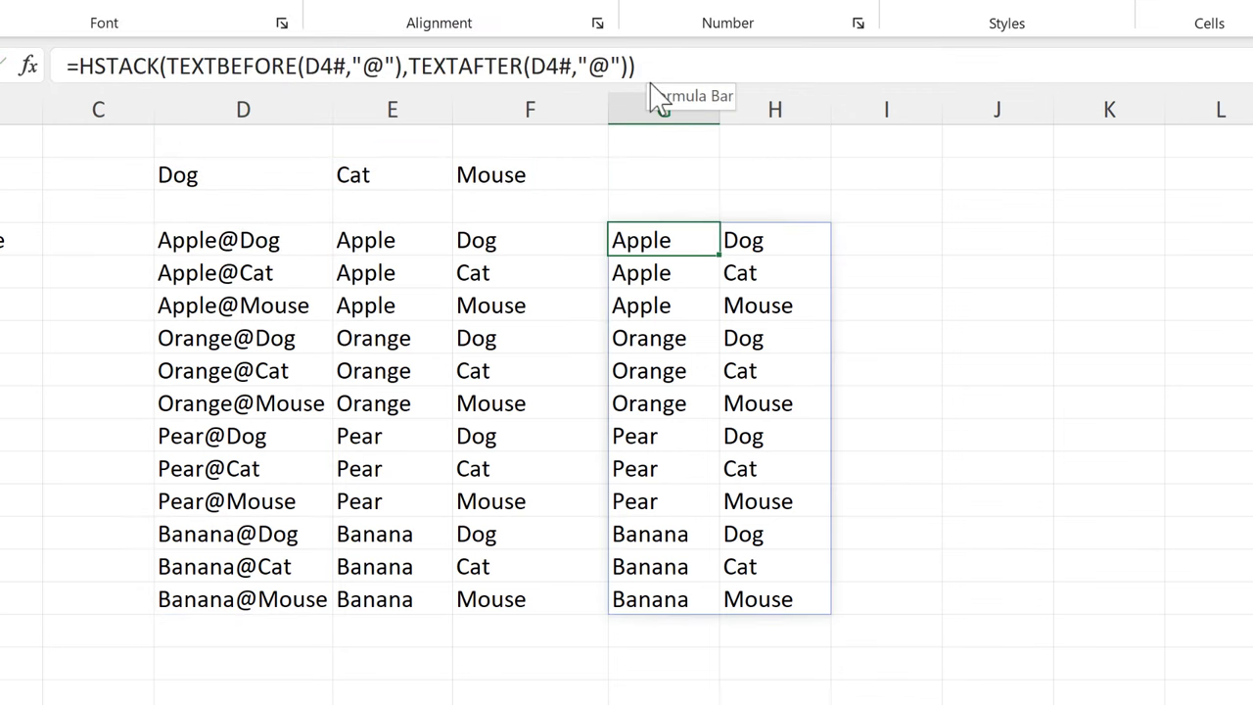
drag(645, 109, 640, 134)
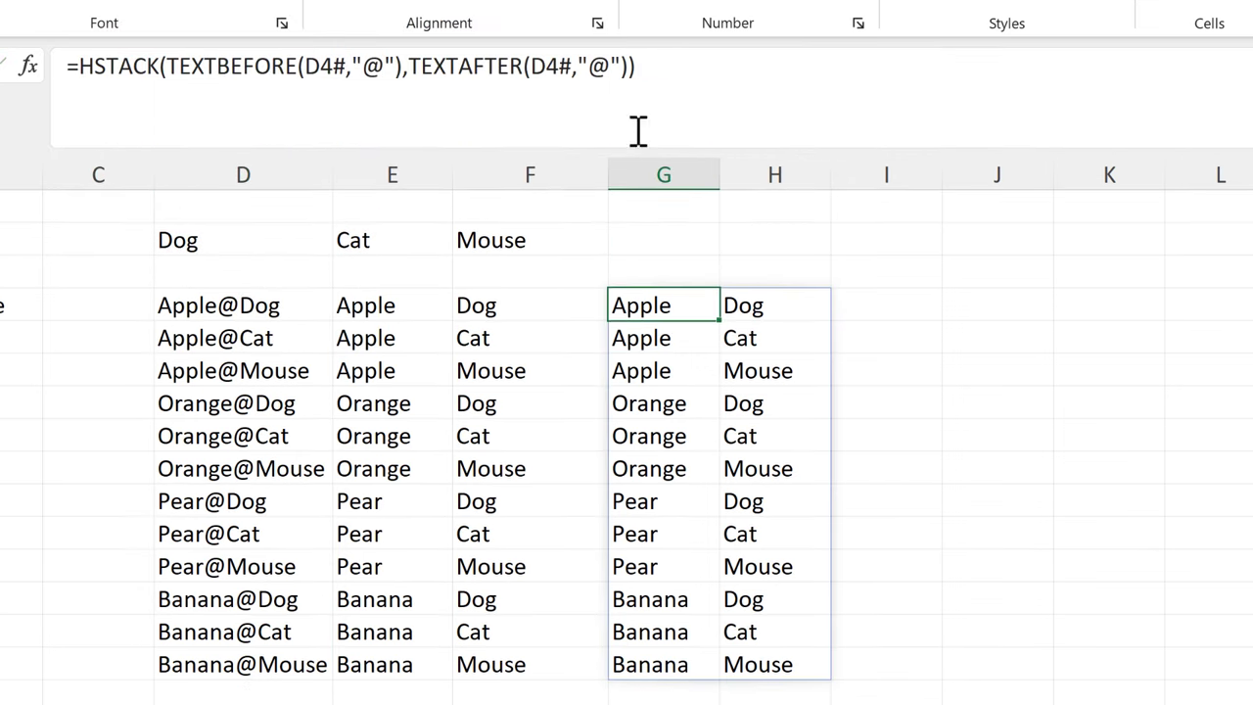
click(86, 73)
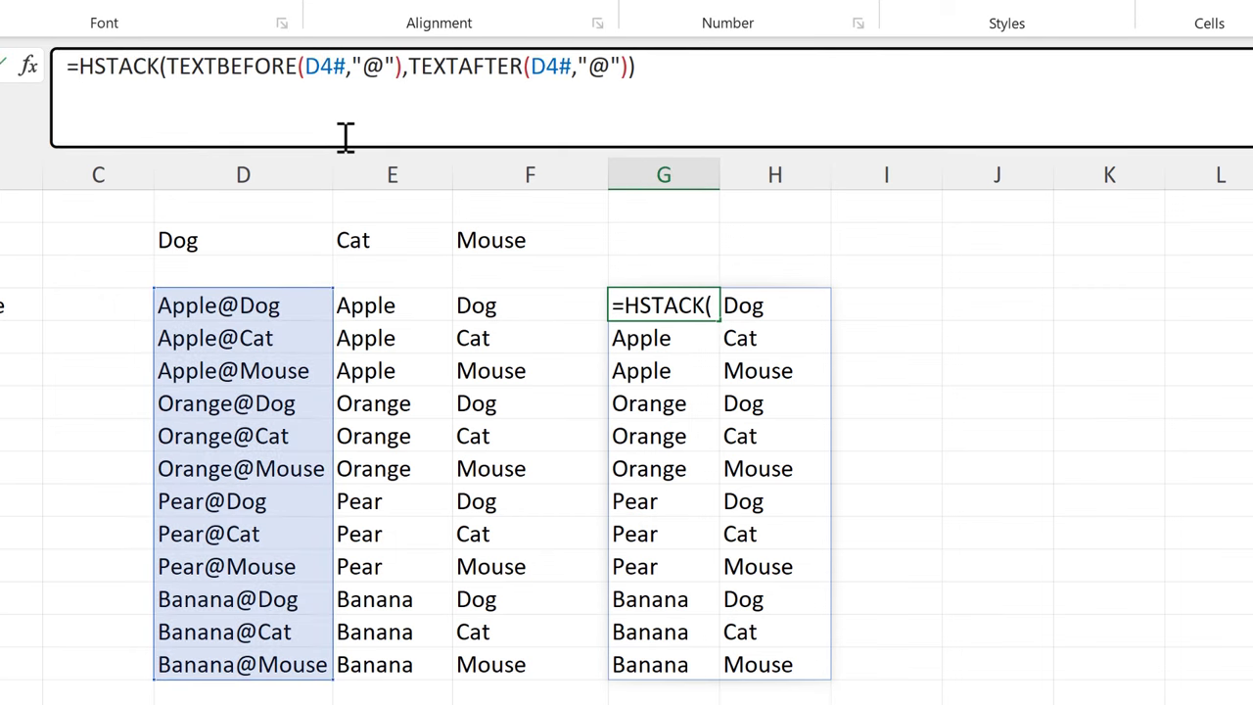
text(Let()
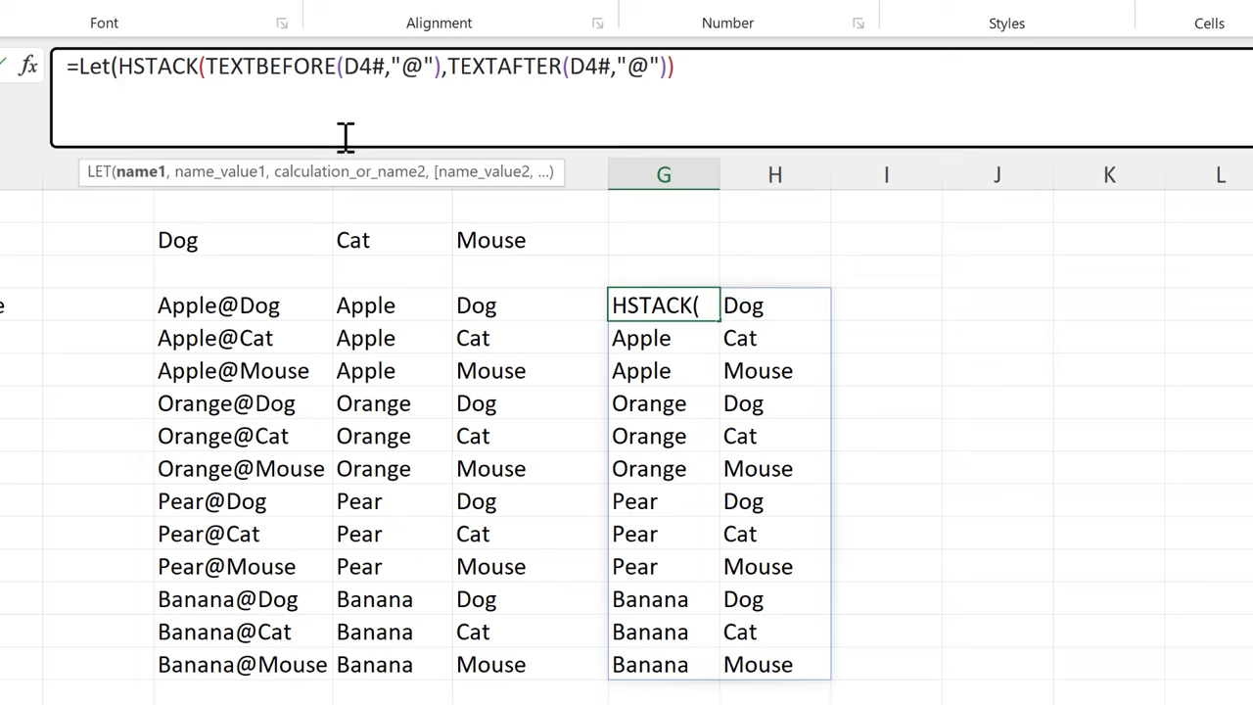
key(alt+Return)
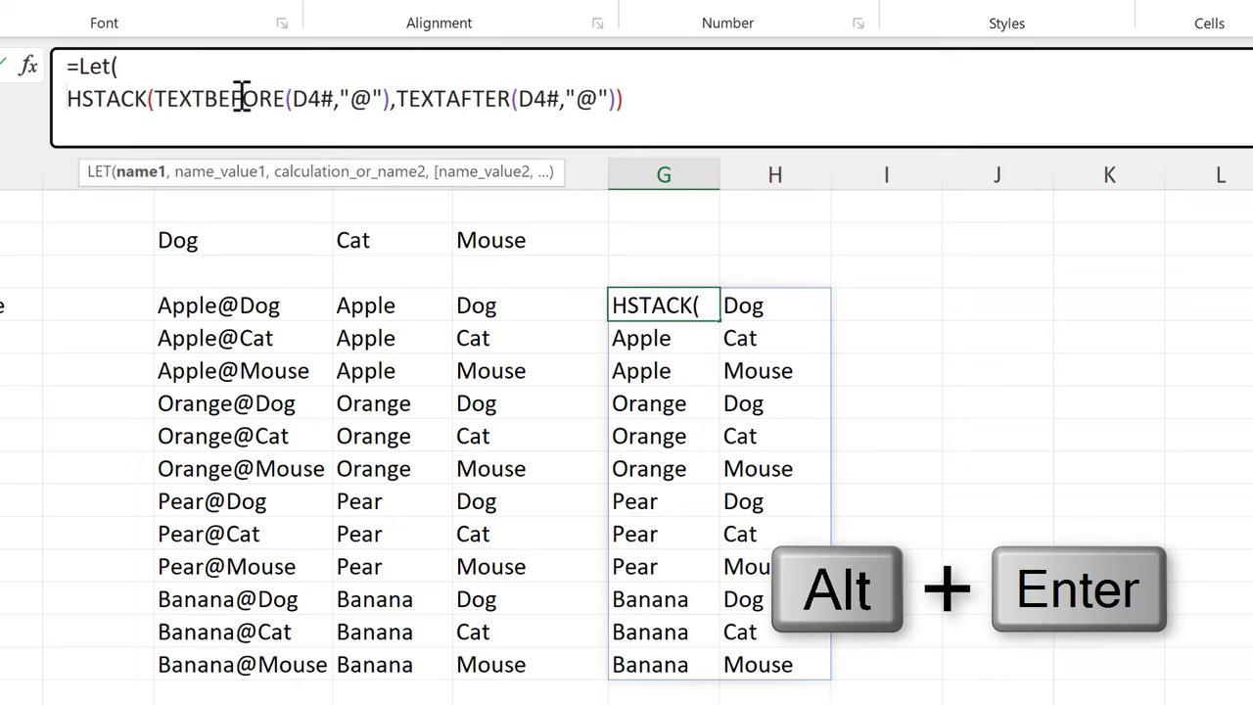
click(180, 65)
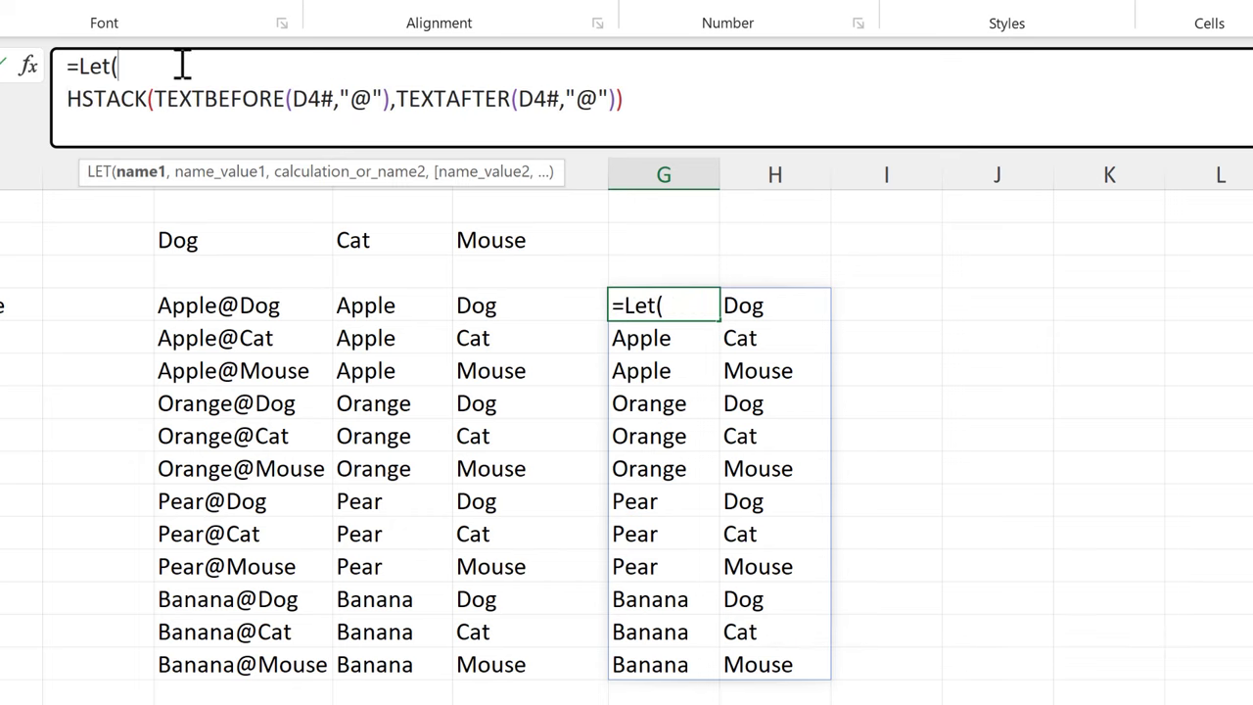
text(txt,)
key(ctrl+v)
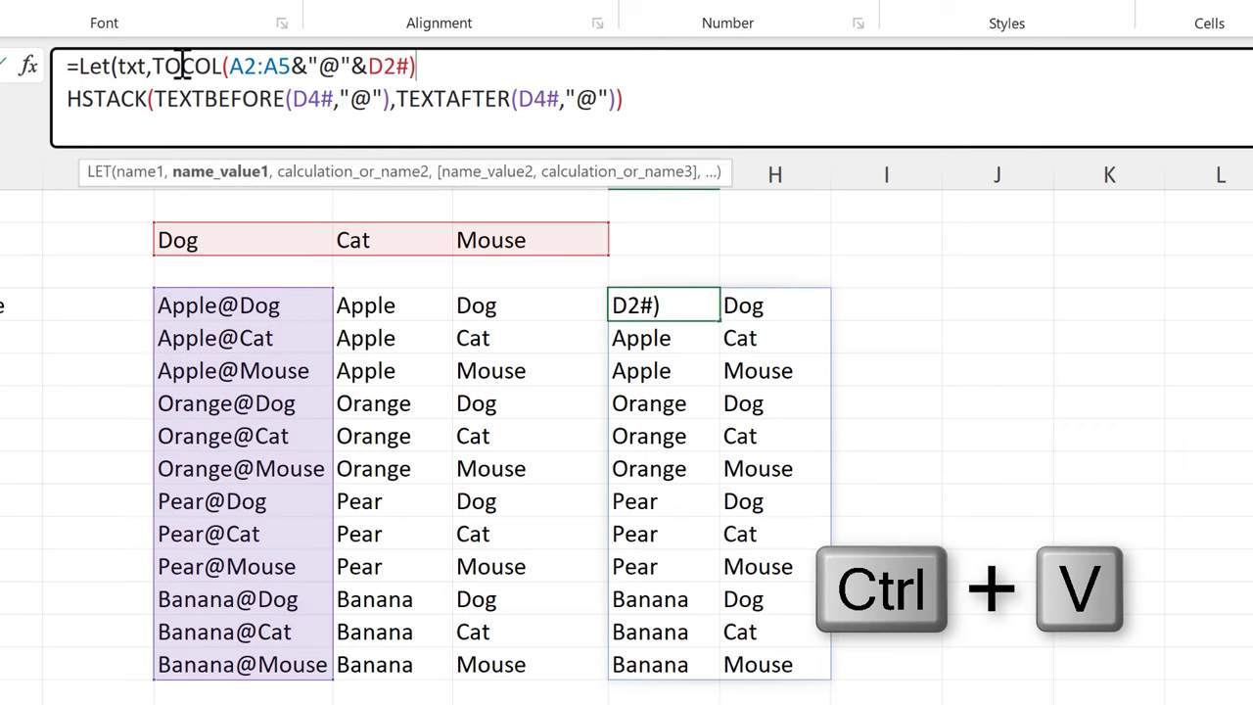
text(,)
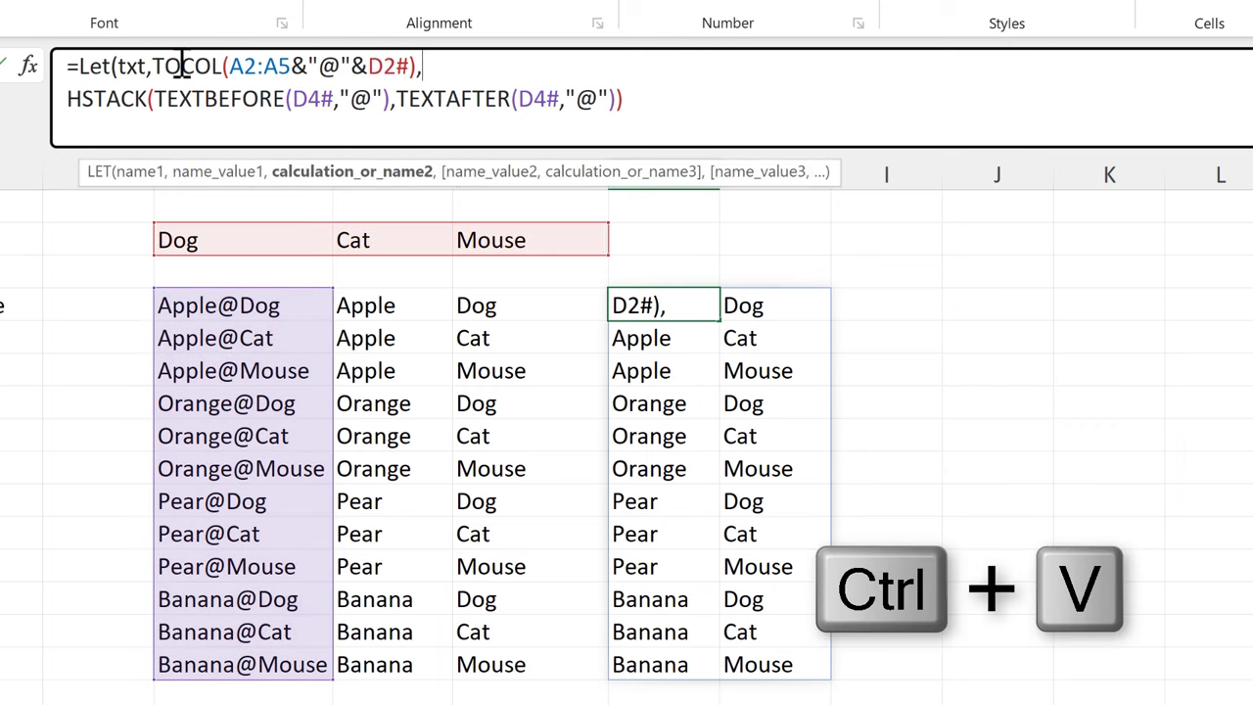
Replace both D4# references with txt, close the LET bracket and commit.
drag(334, 98, 293, 98)
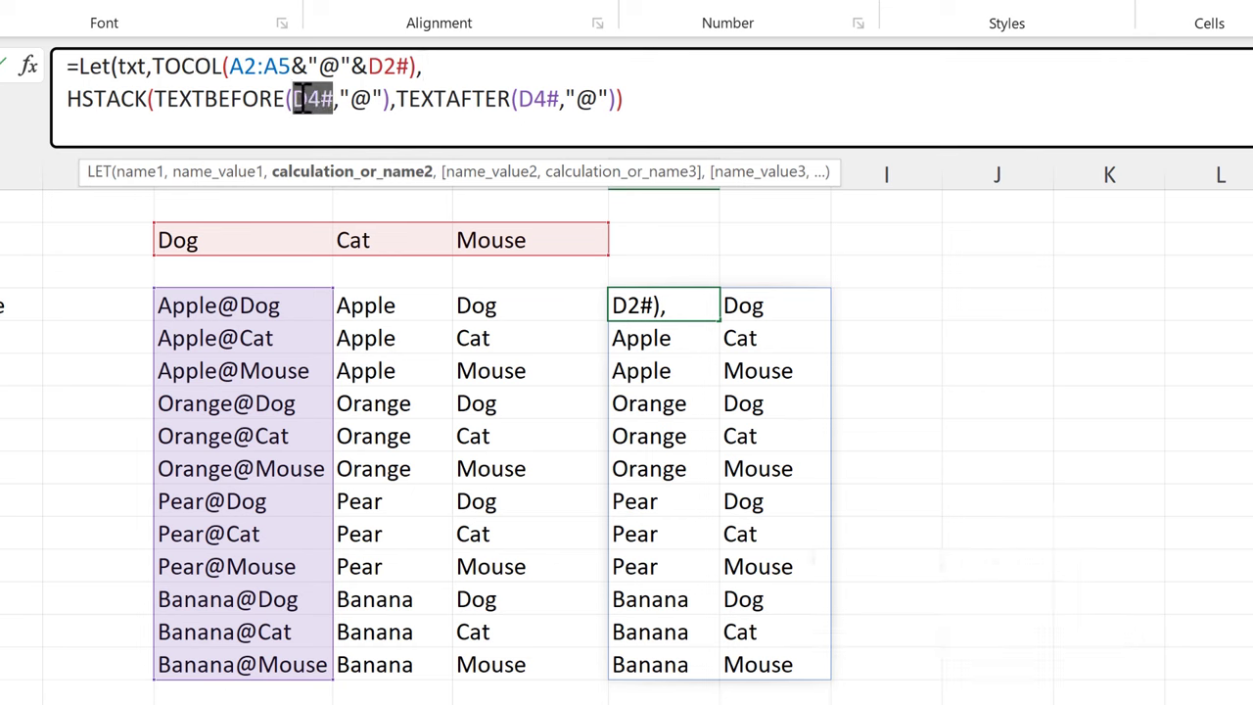
text(txt)
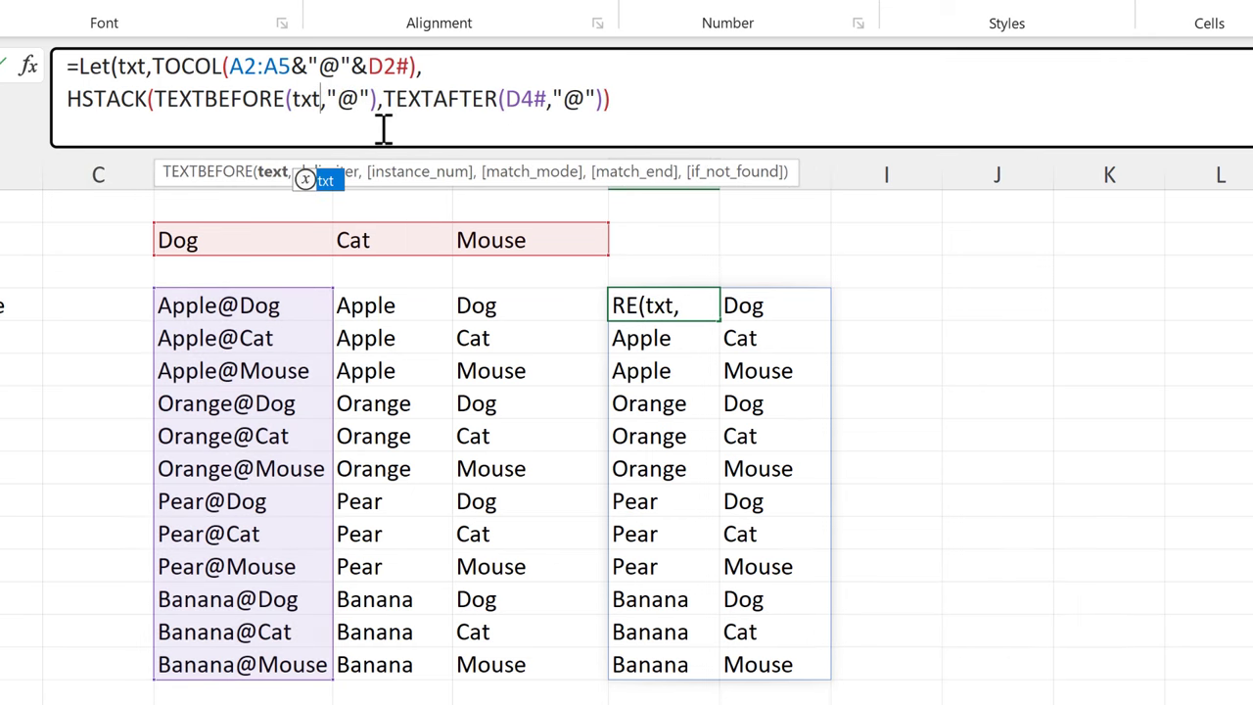
drag(549, 99, 505, 99)
text(txt)
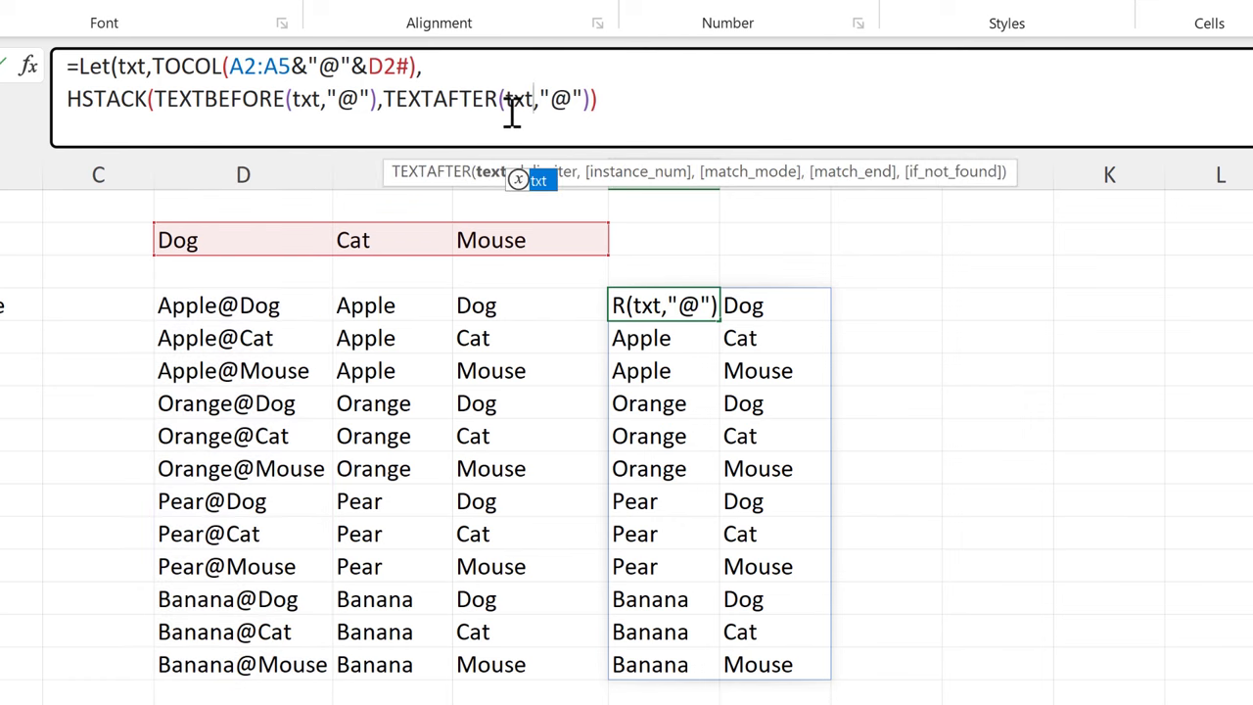
click(637, 98)
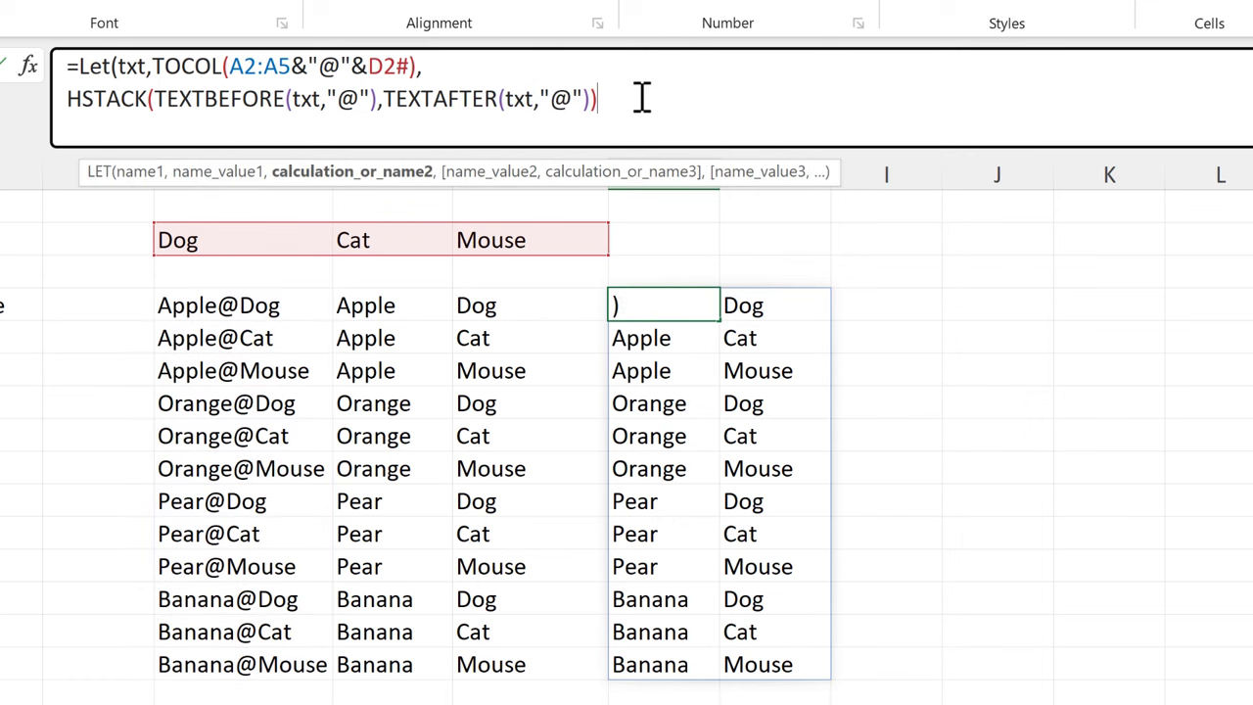
text())
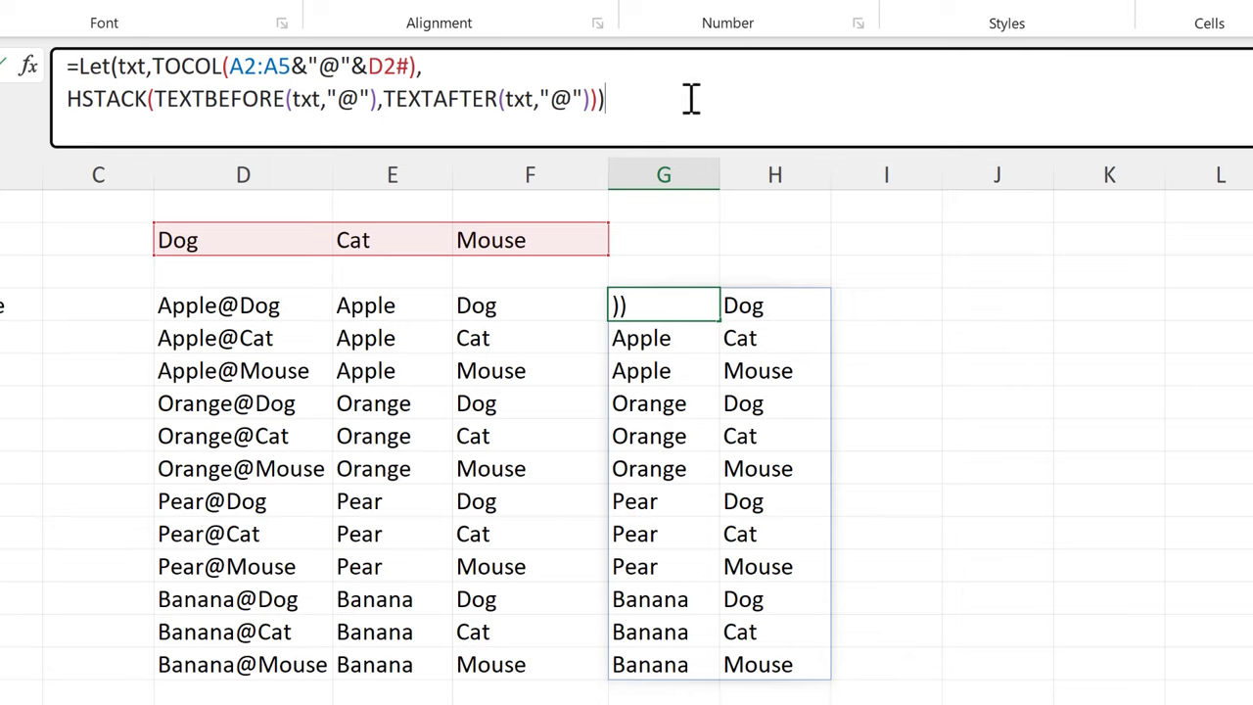
key(Return)
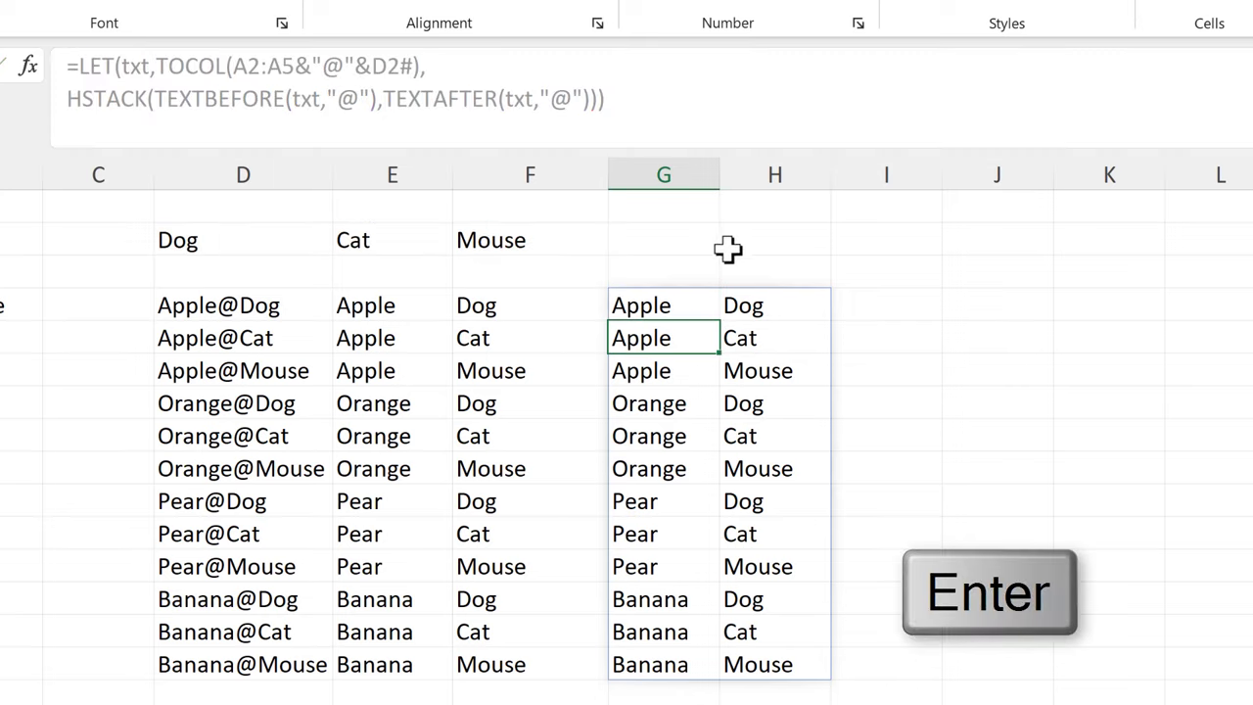
Replace D2# in G4's formula with TRANSPOSE(B2:B4) copied from D2's formula.
click(186, 239)
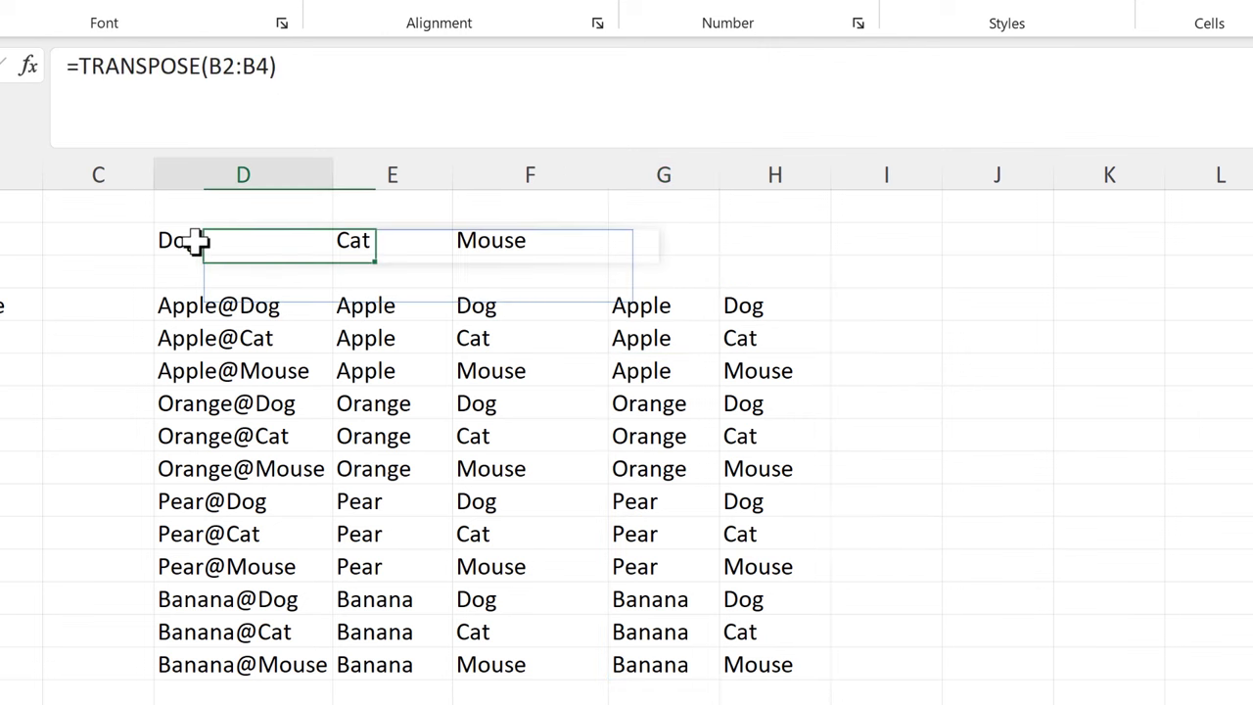
drag(339, 65, 104, 66)
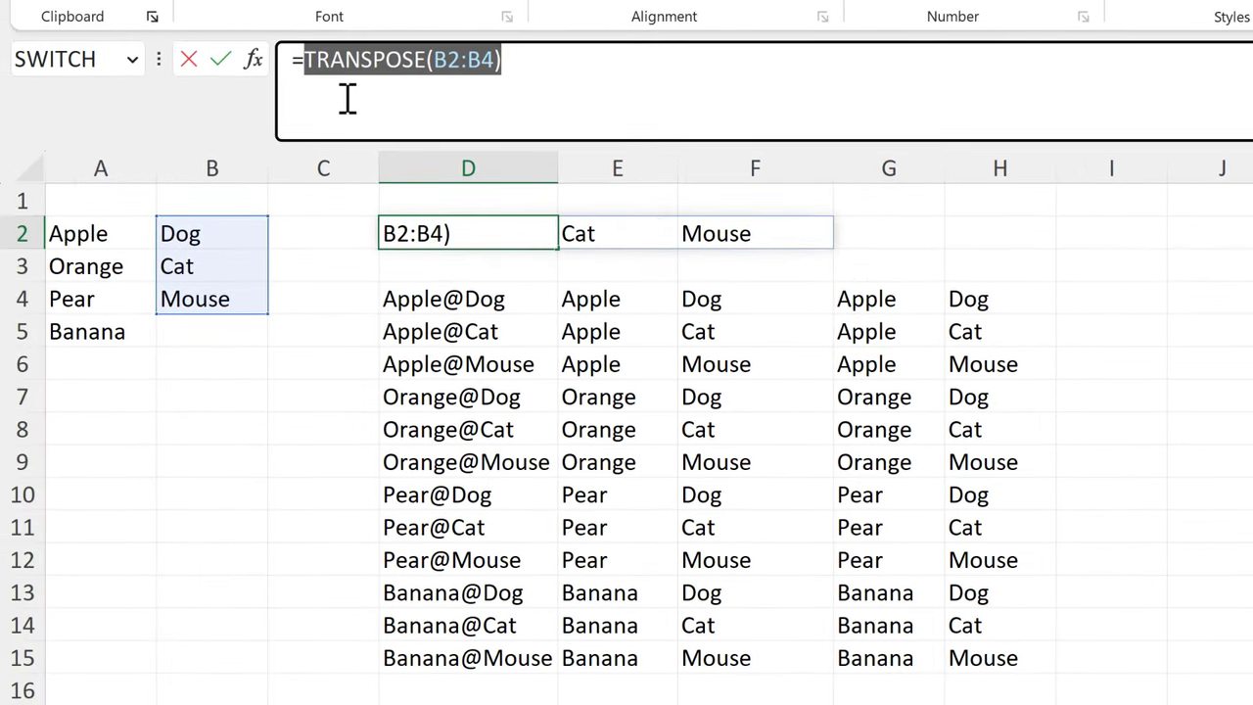
key(ctrl+c)
key(Escape)
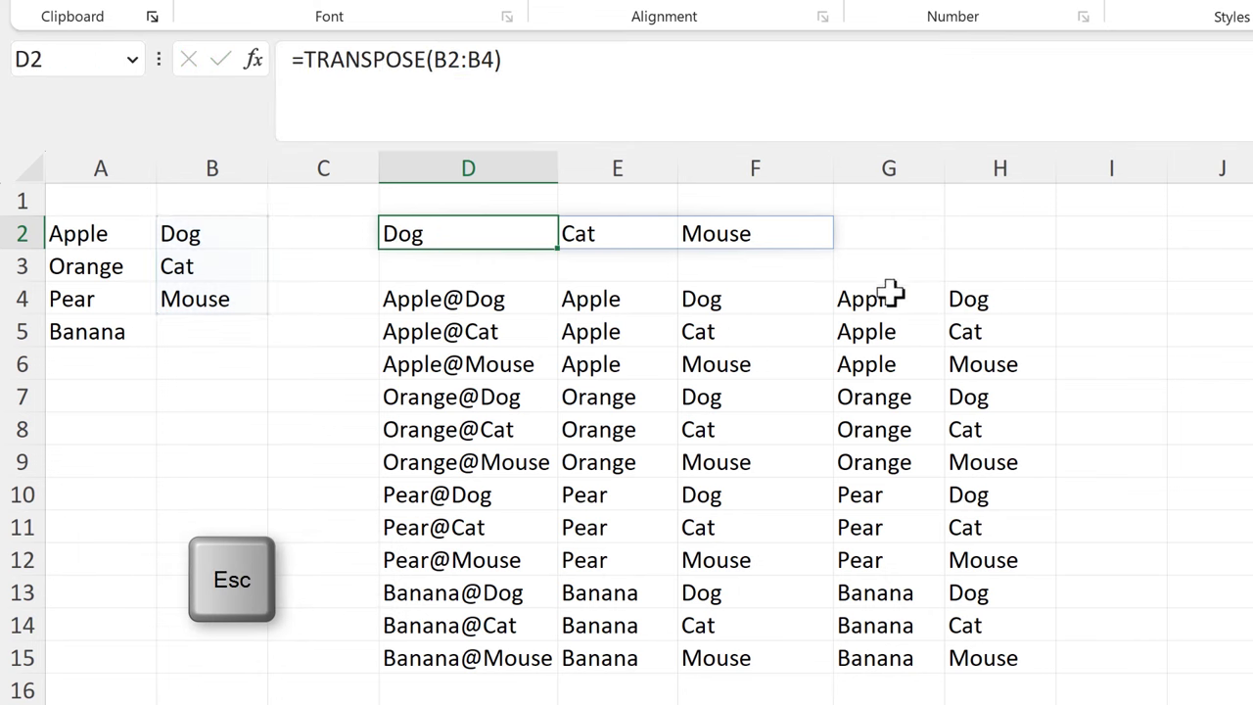
click(888, 299)
drag(641, 60, 600, 60)
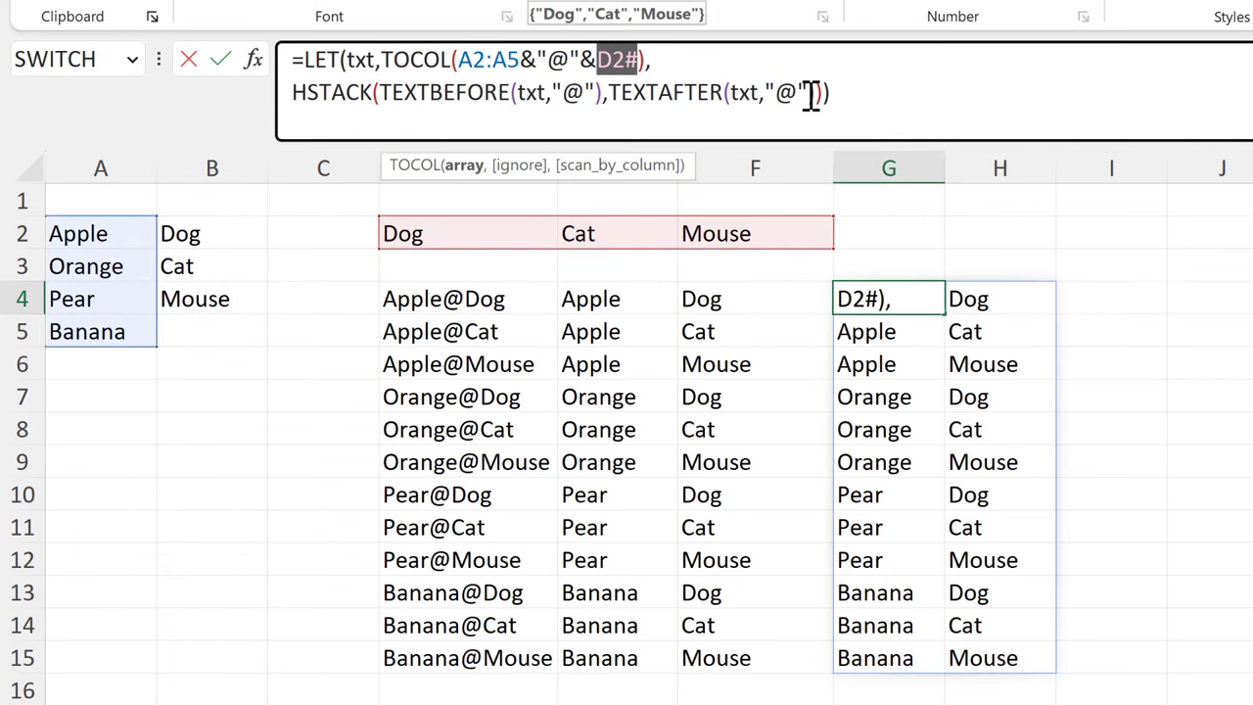
key(ctrl+v)
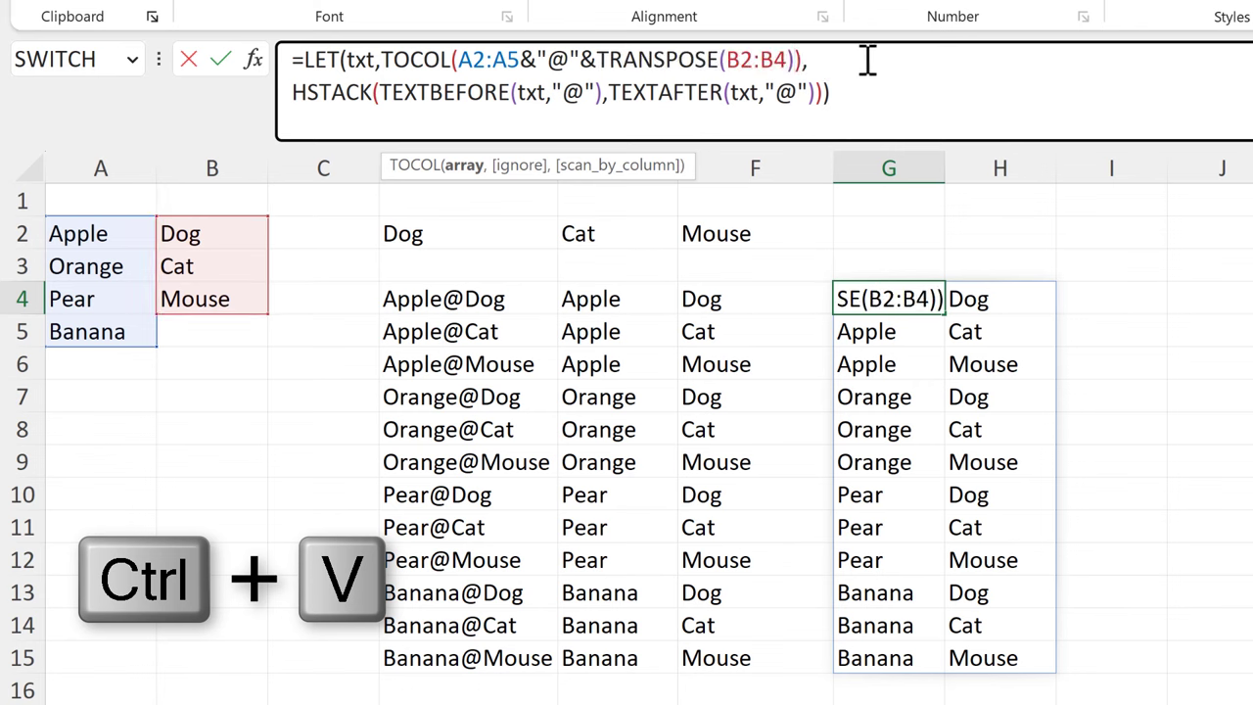
key(Return)
click(878, 298)
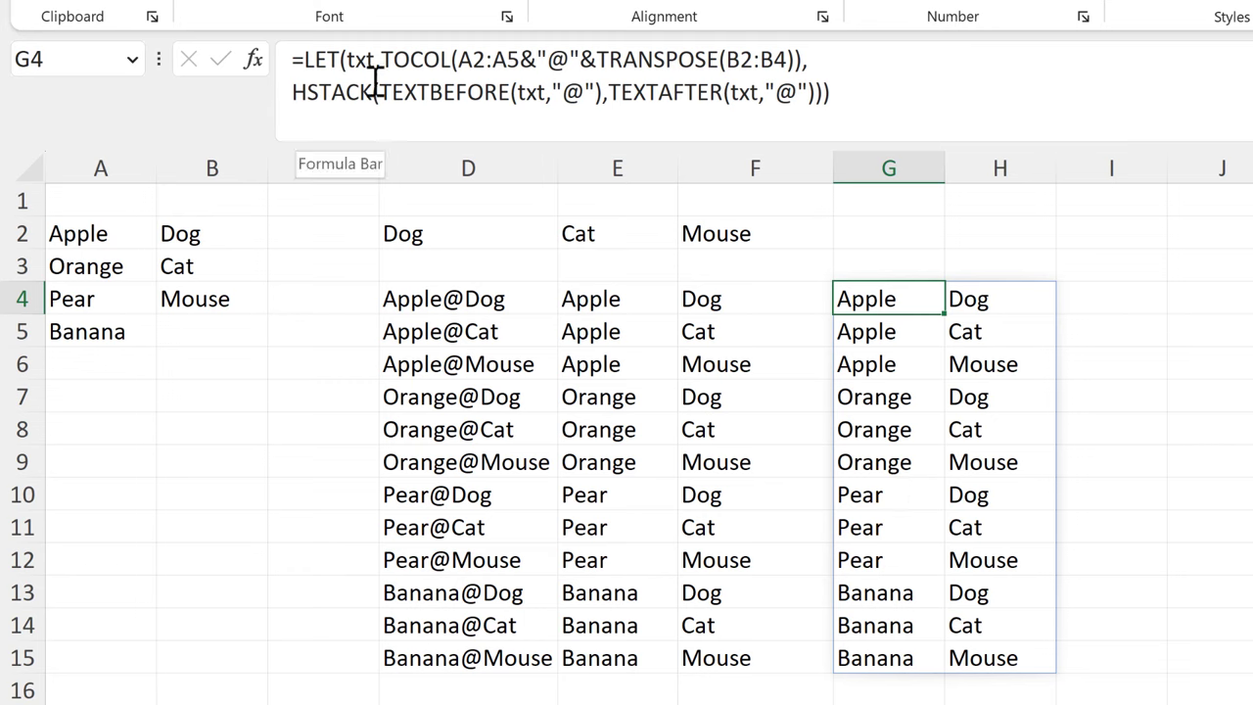
Wrap G4's LET formula in LAMBDA with parameters array1 and array2.
click(302, 61)
text(lambda)
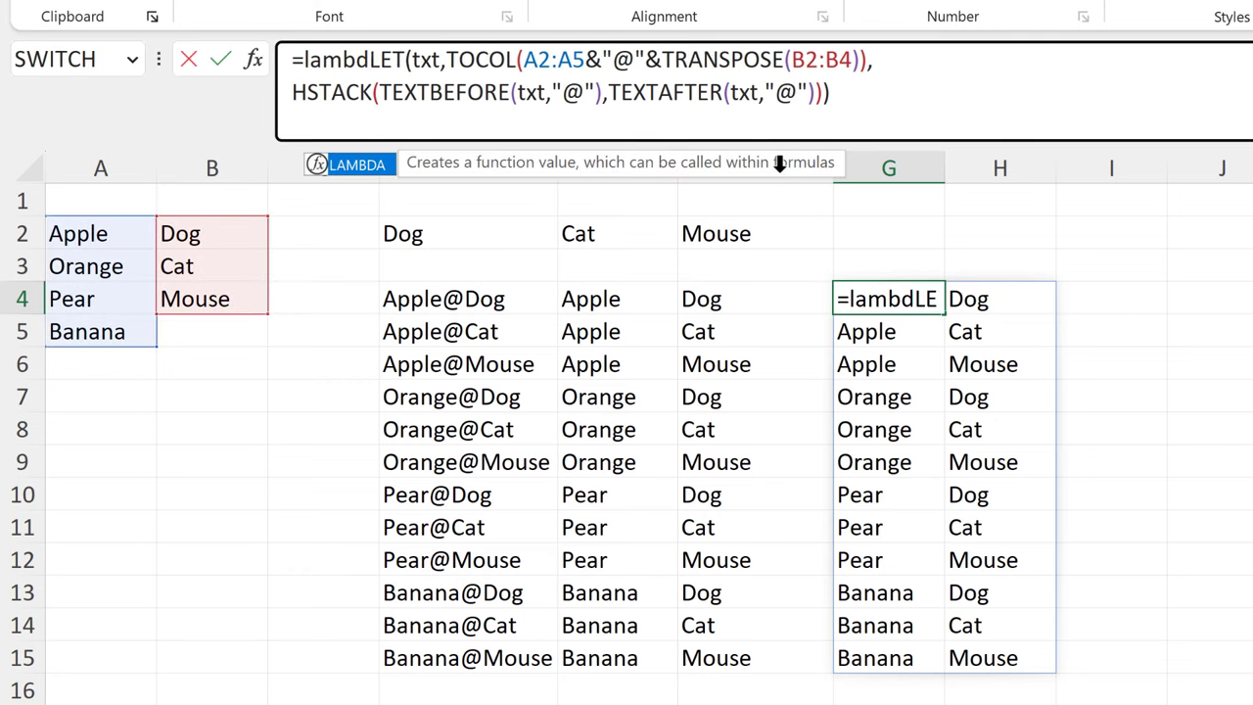
key(Tab)
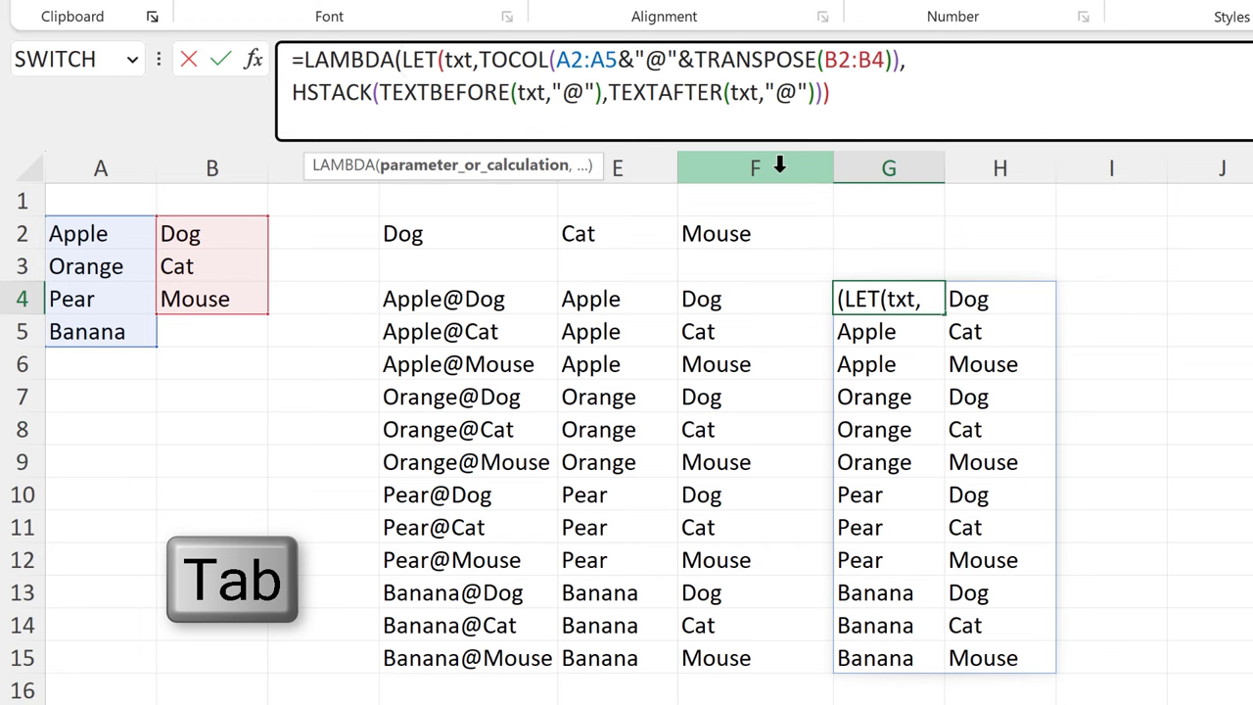
key(alt+Return)
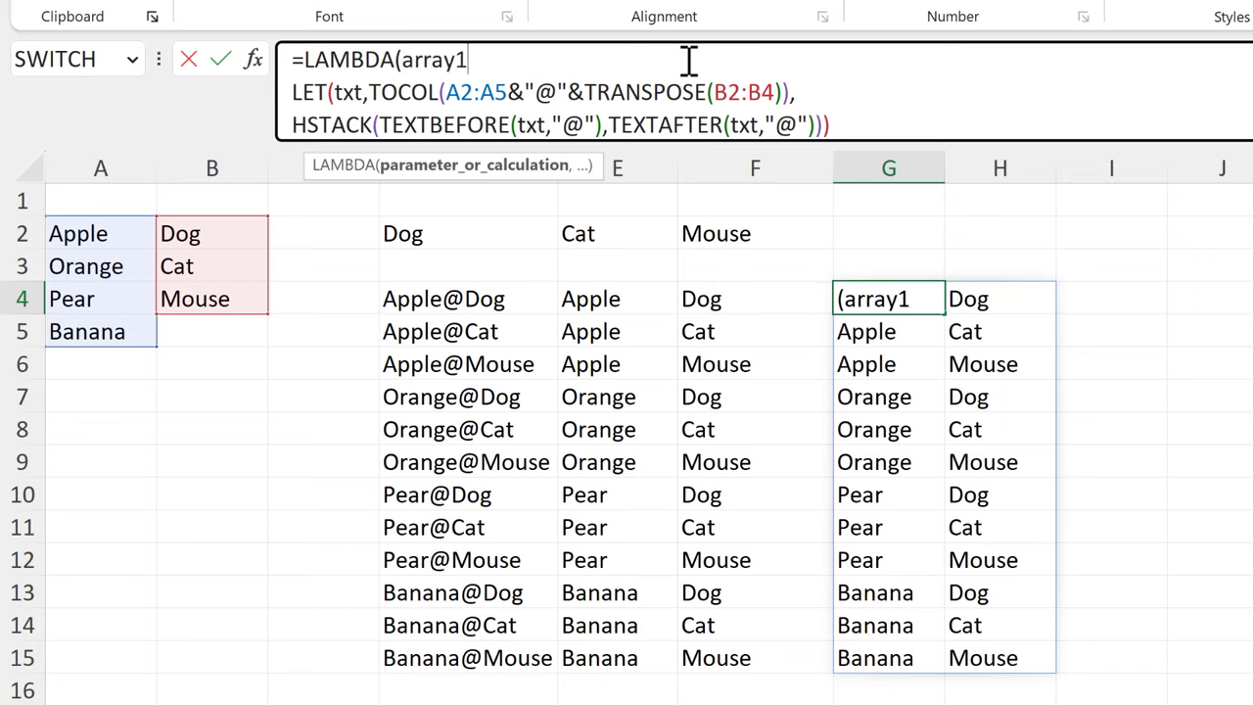
text(array1,array2)
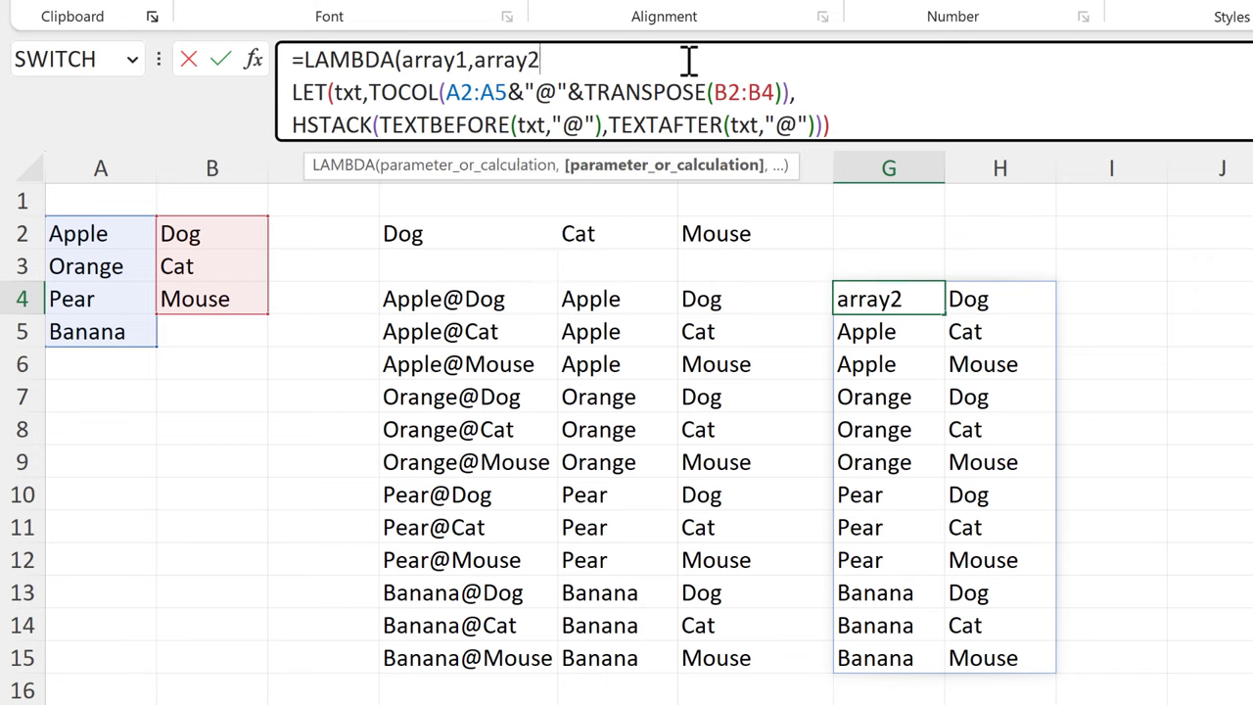
text(,)
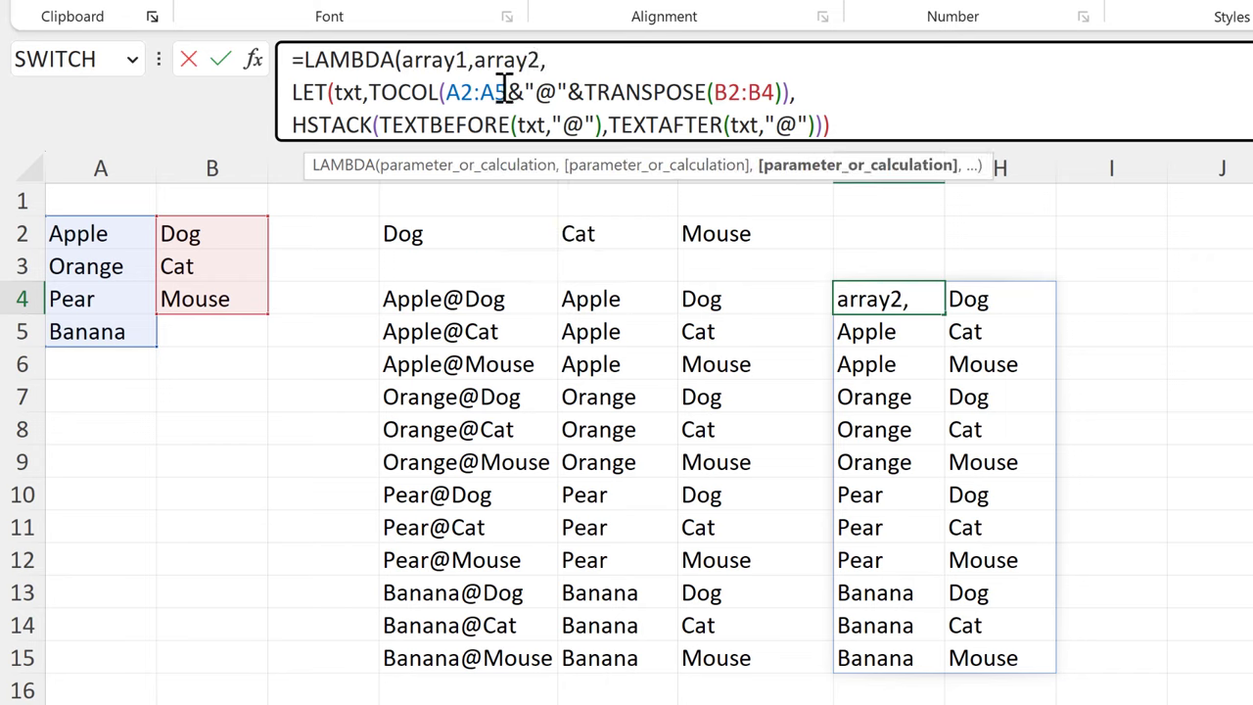
Replace A2:A5 with array1 and B2:B4 with array2, then close with ().
drag(506, 84, 445, 90)
text(a)
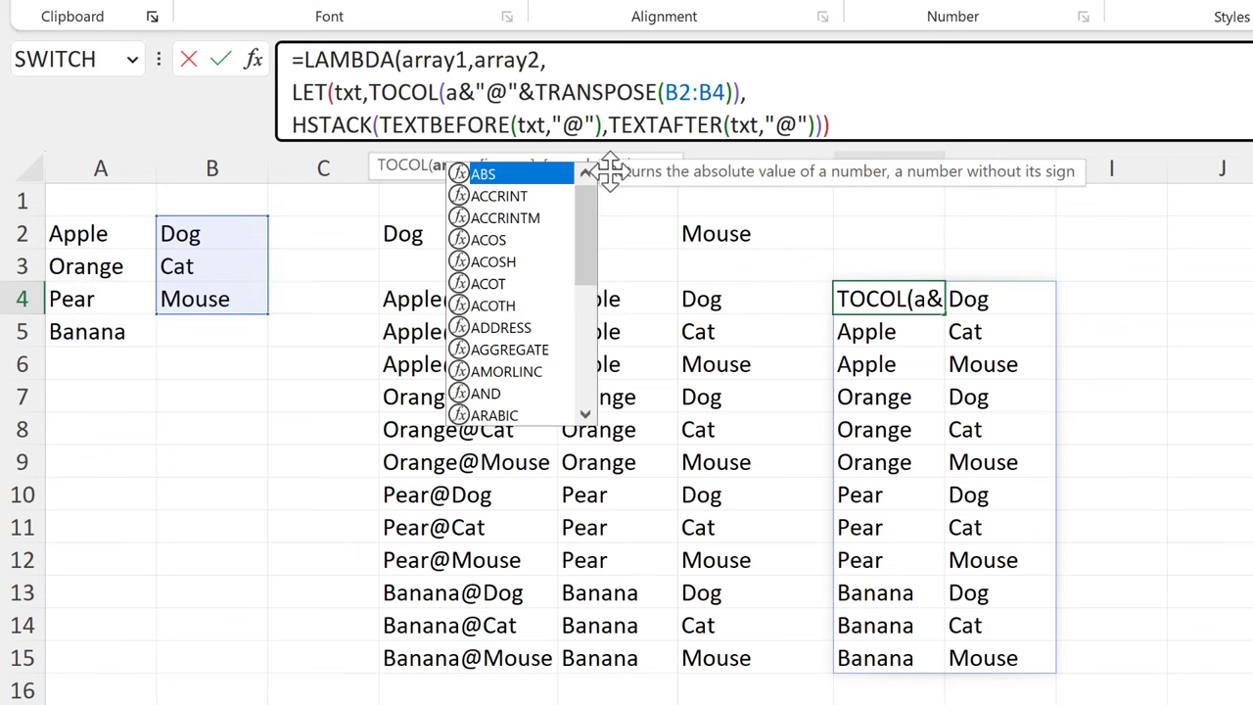
text(rray1)
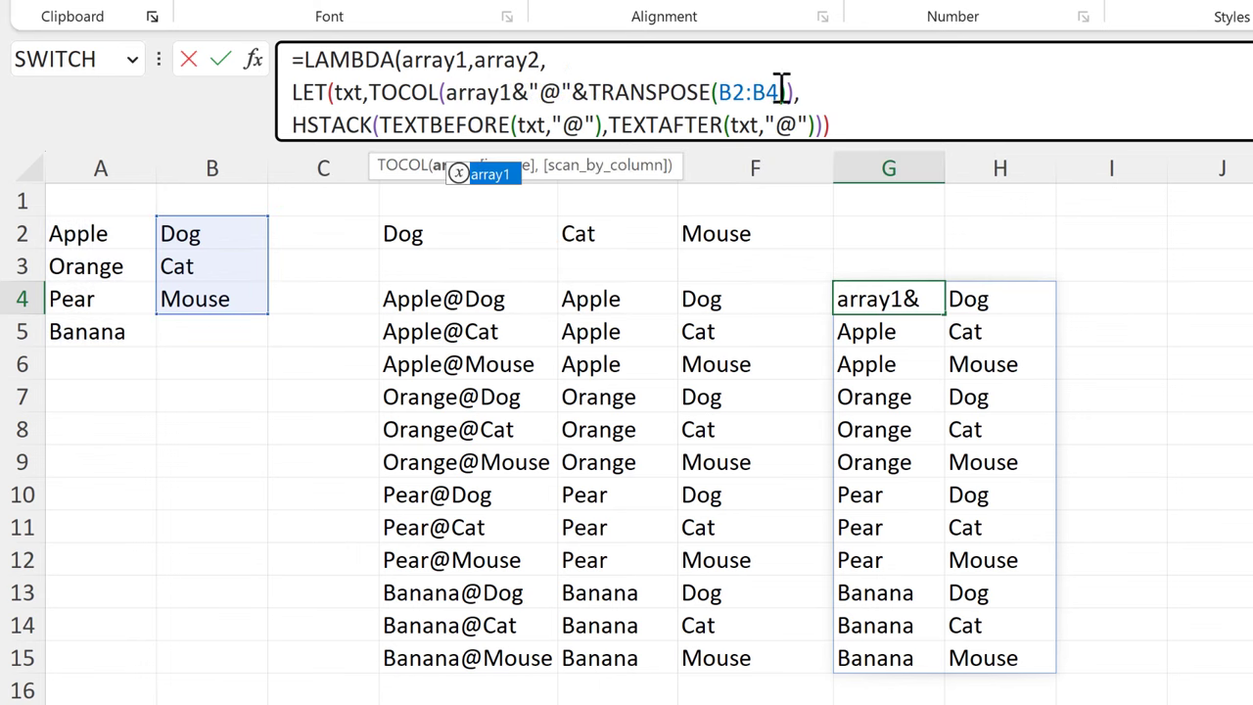
drag(781, 91, 722, 91)
text(array2)
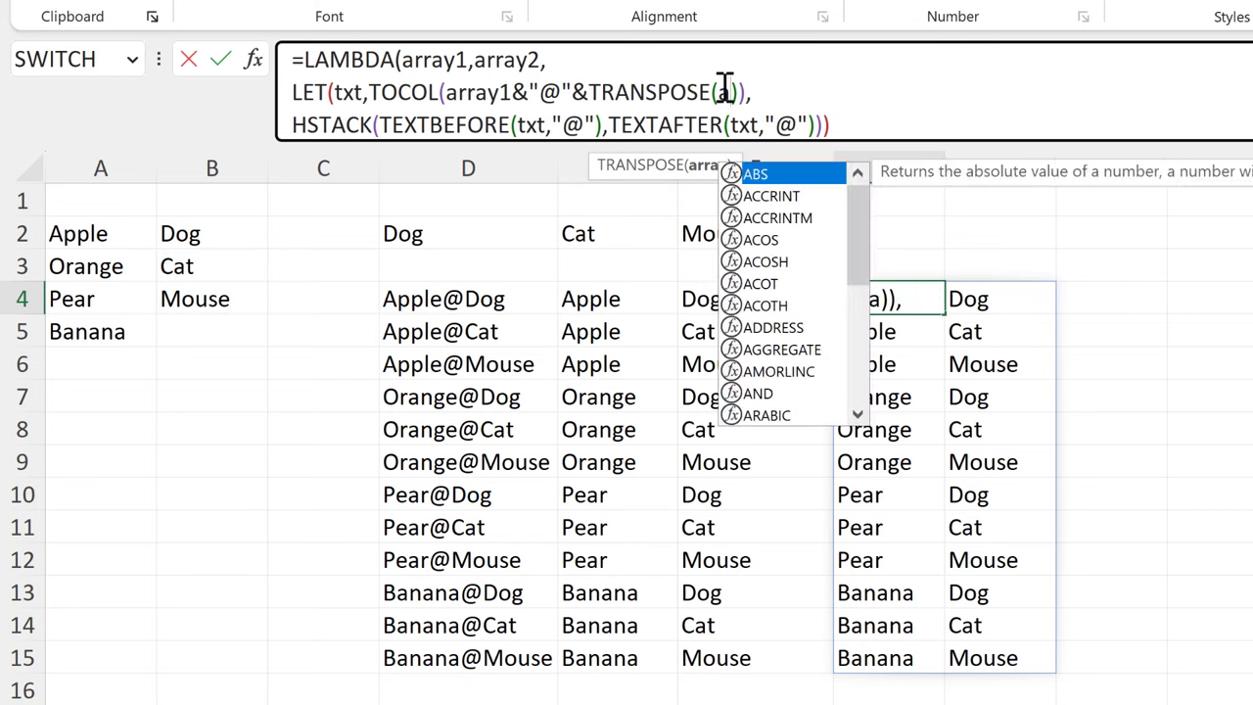
click(943, 134)
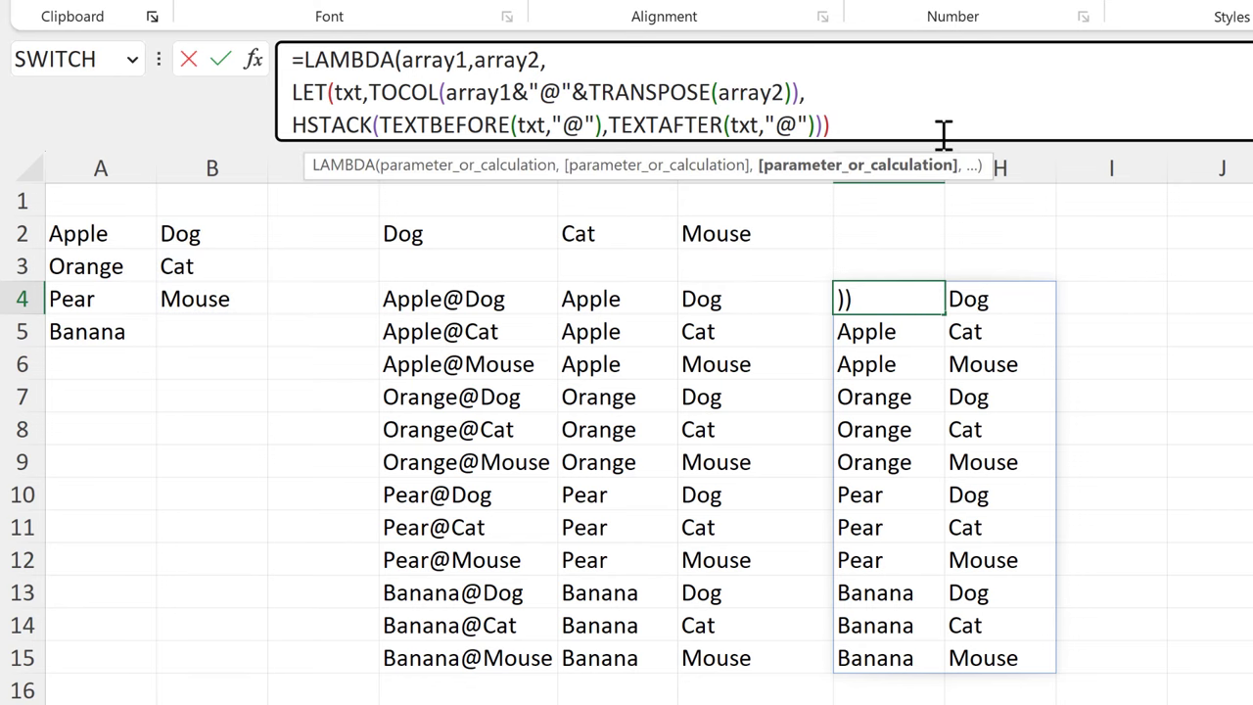
text()())
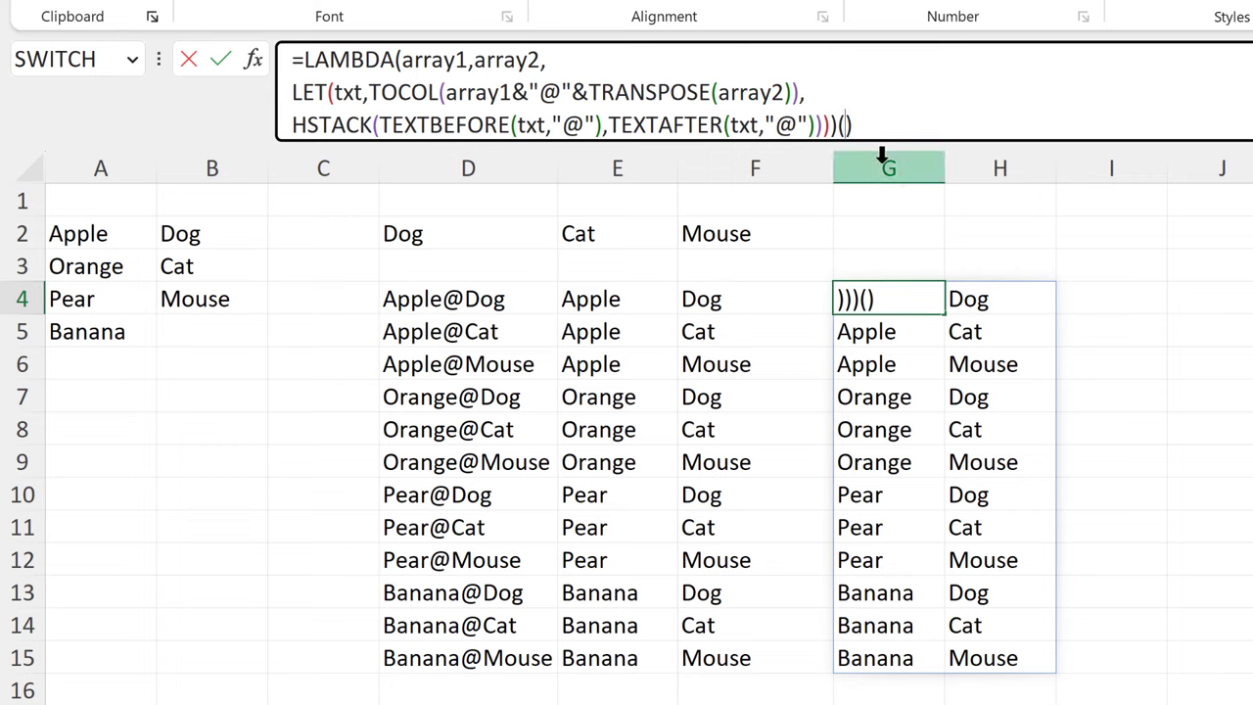
Complete the G4 LAMBDA call with arguments A2:A5 and B2:B4 and commit it.
drag(92, 232, 95, 305)
text(,)
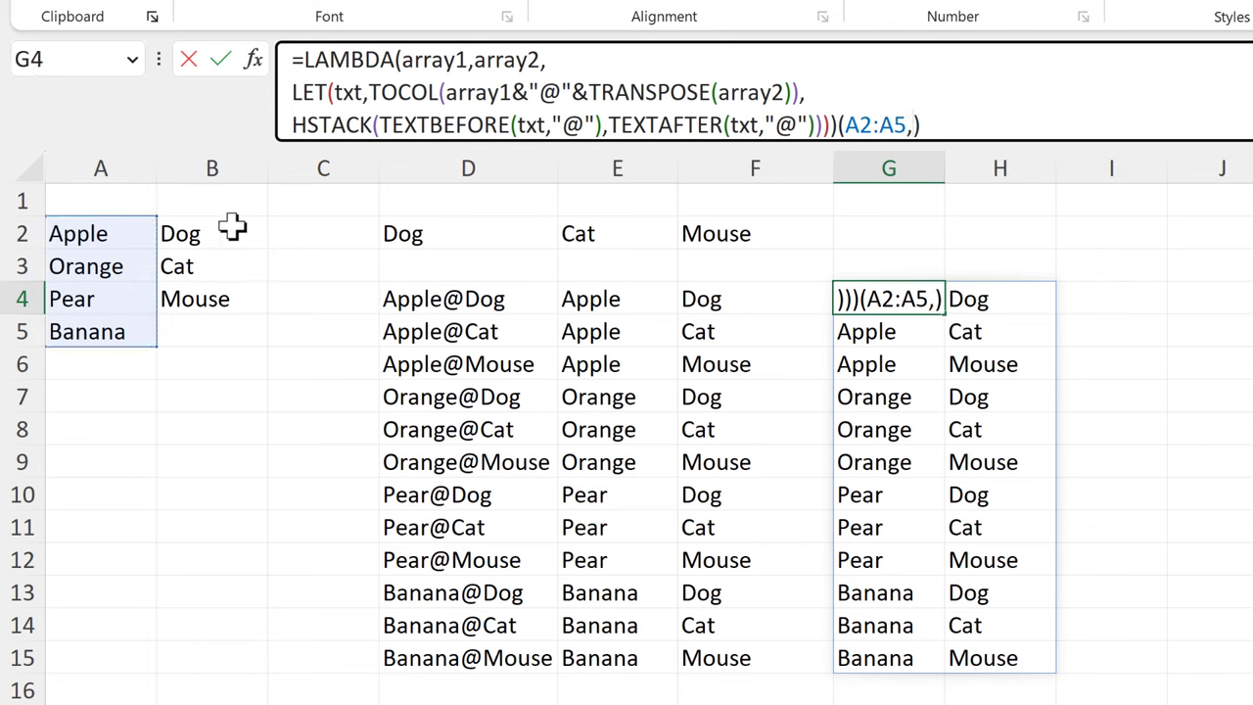
drag(246, 227, 231, 305)
key(Return)
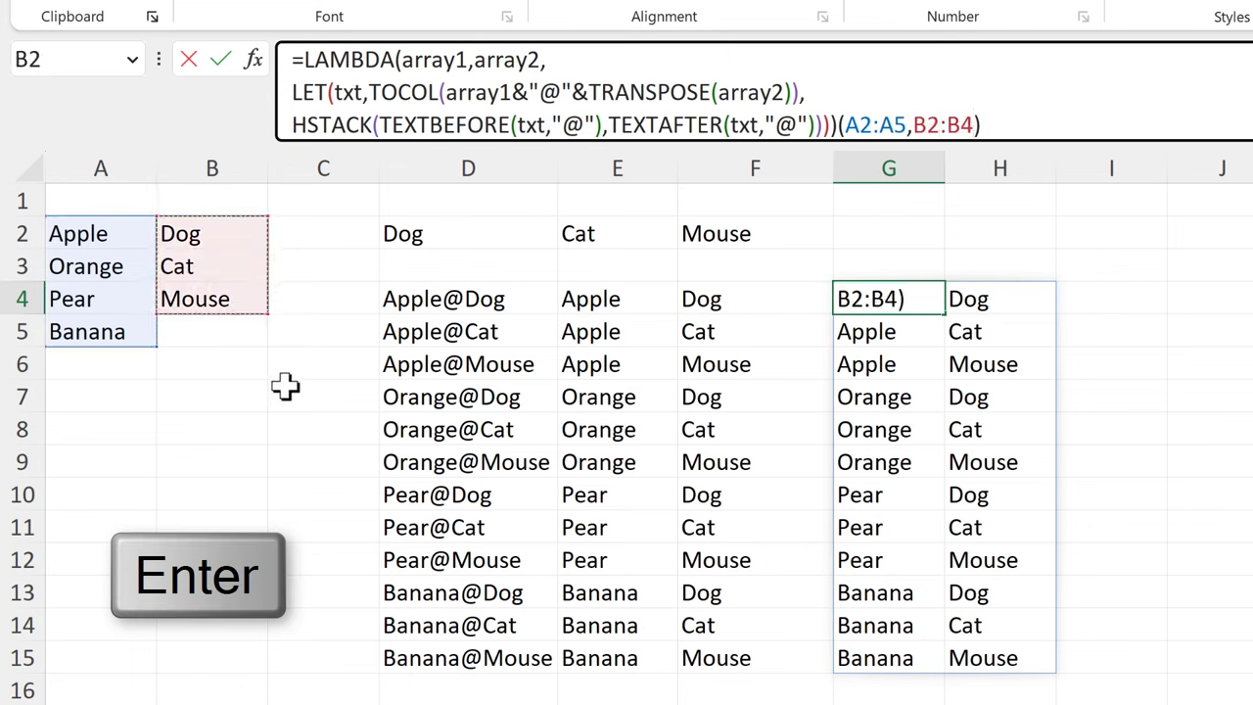
Copy the LAMBDA definition from G4's formula without changing the cell.
click(907, 295)
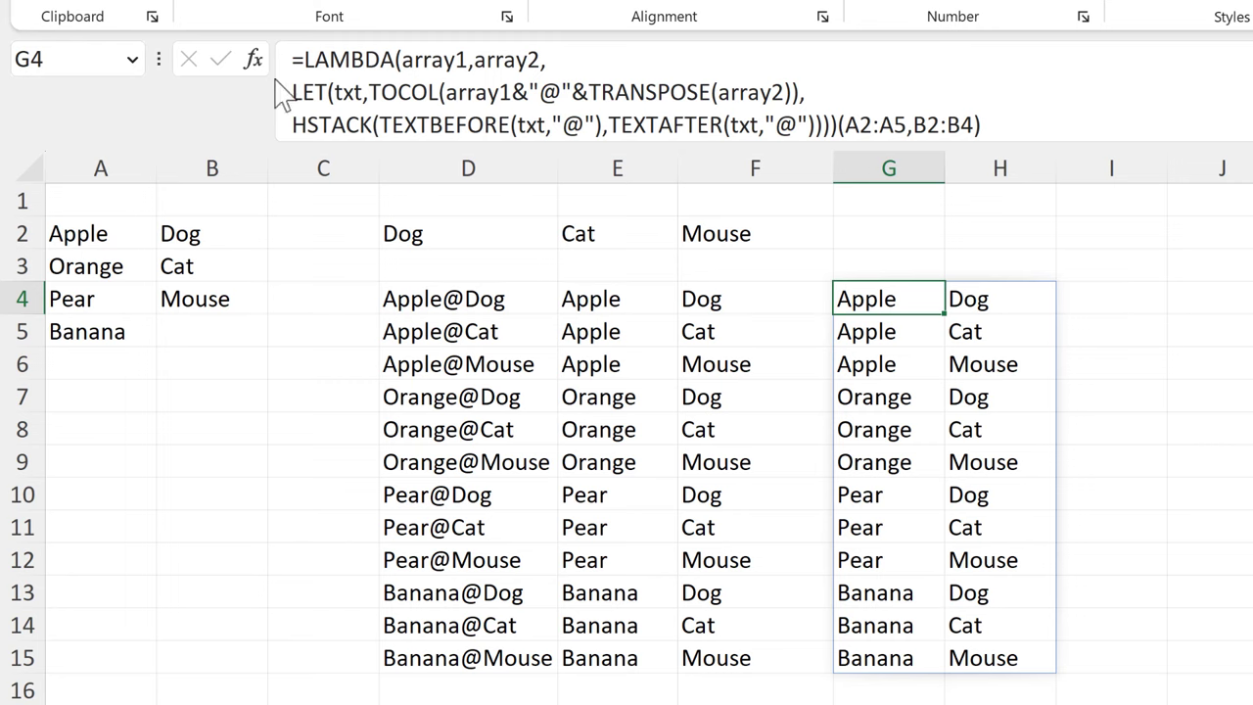
drag(290, 59, 840, 115)
key(ctrl+c)
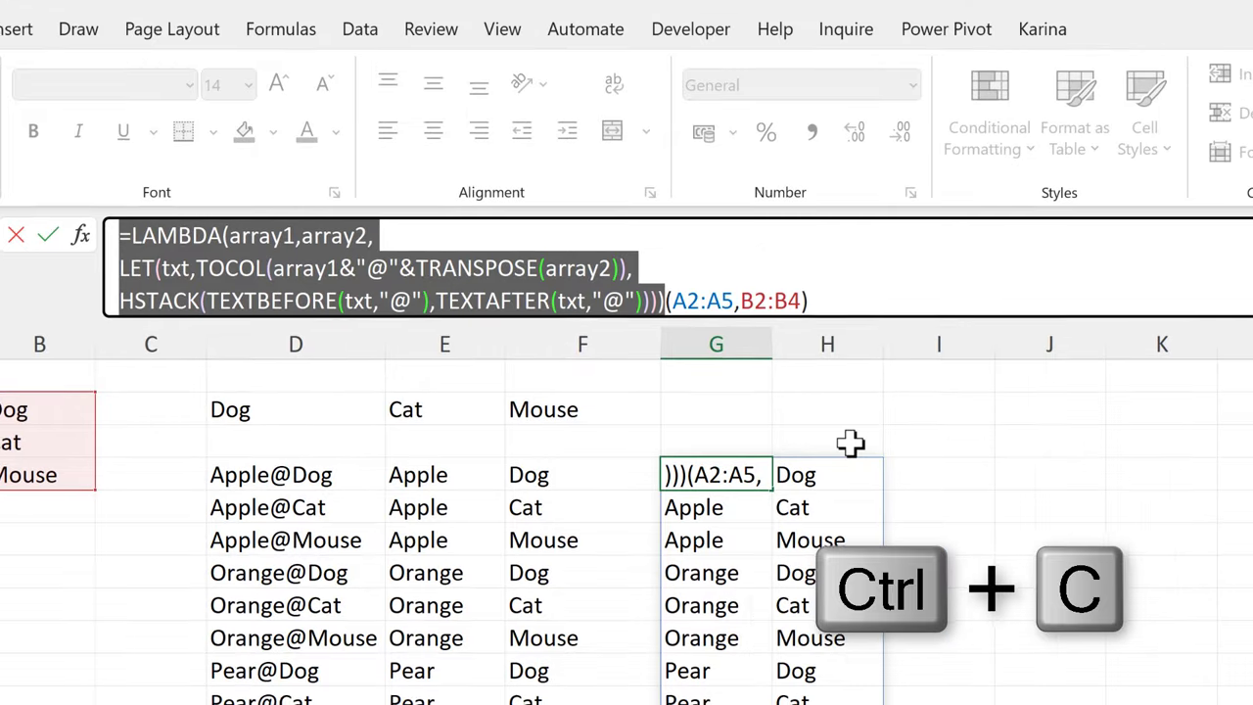
key(Escape)
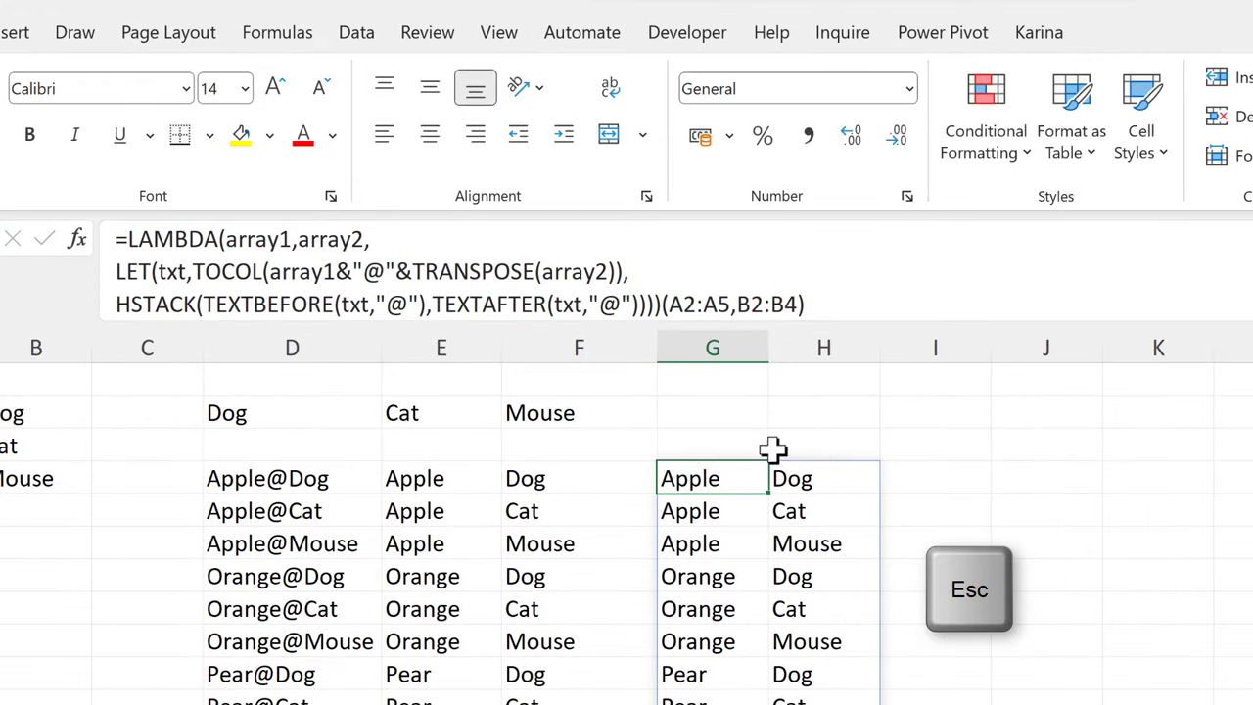
click(279, 33)
Define the name AllCombinations with its Refers to set to the pasted LAMBDA.
click(737, 78)
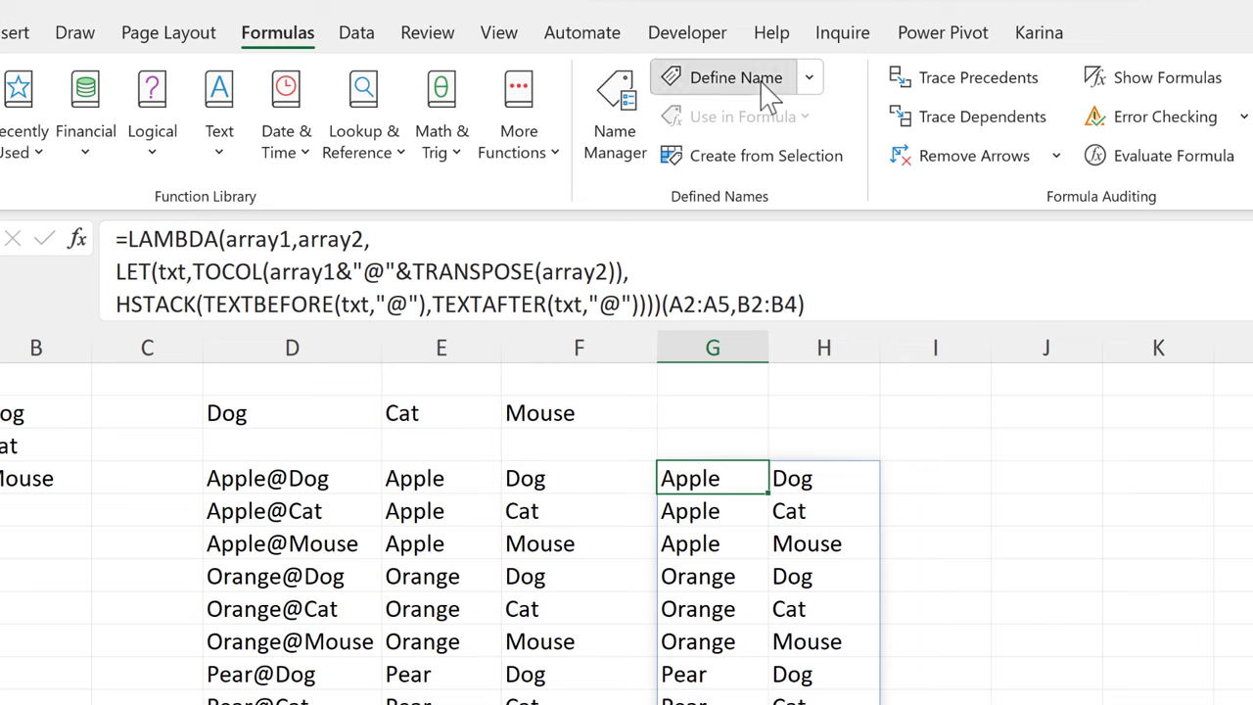
key(BackSpace)
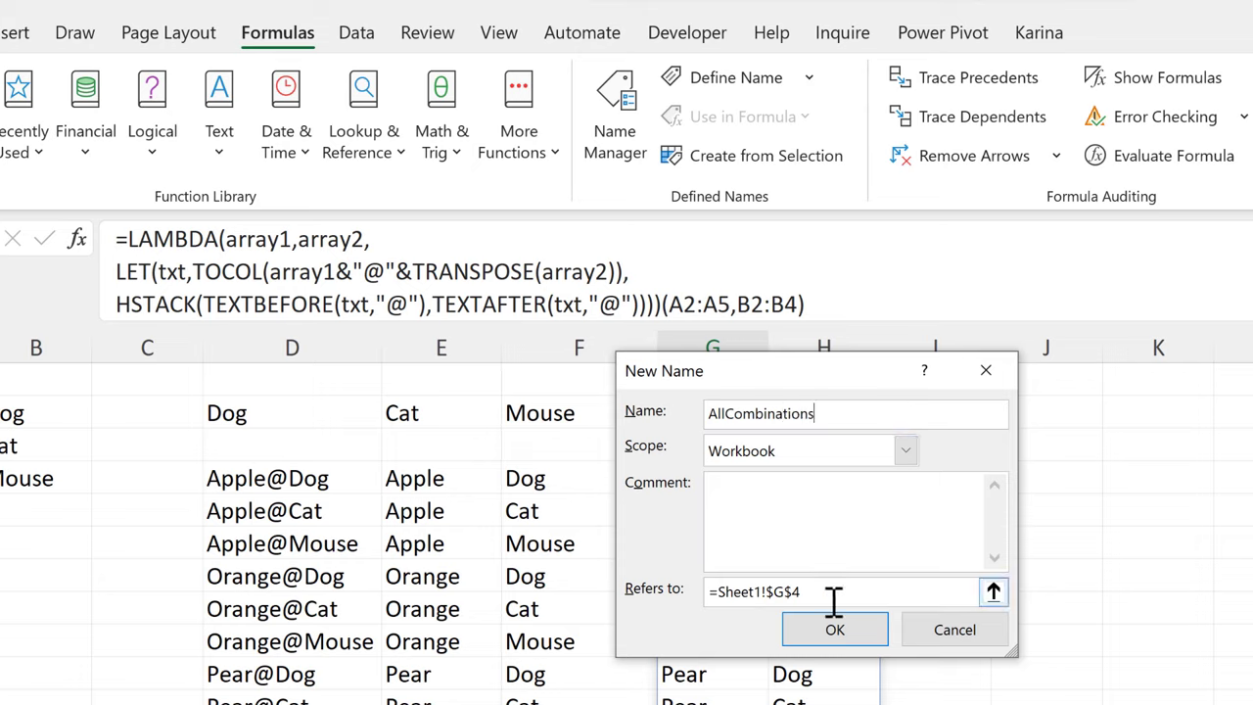
drag(829, 594, 696, 593)
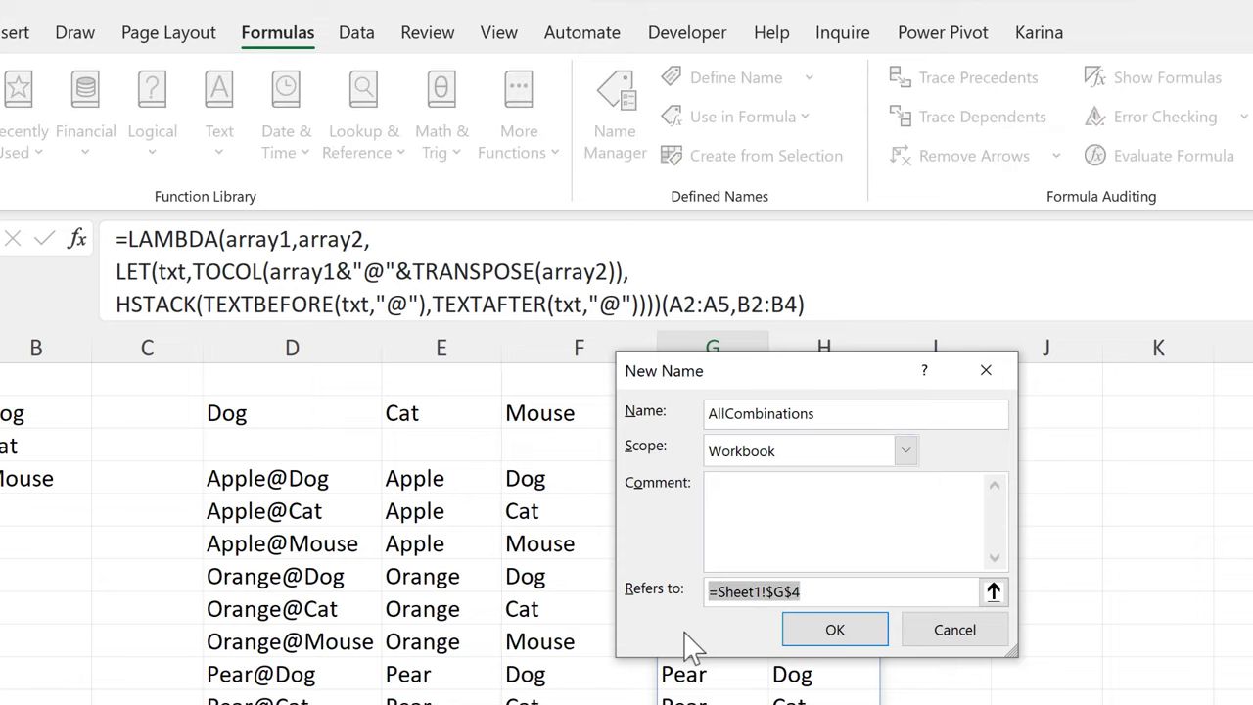
key(ctrl+v)
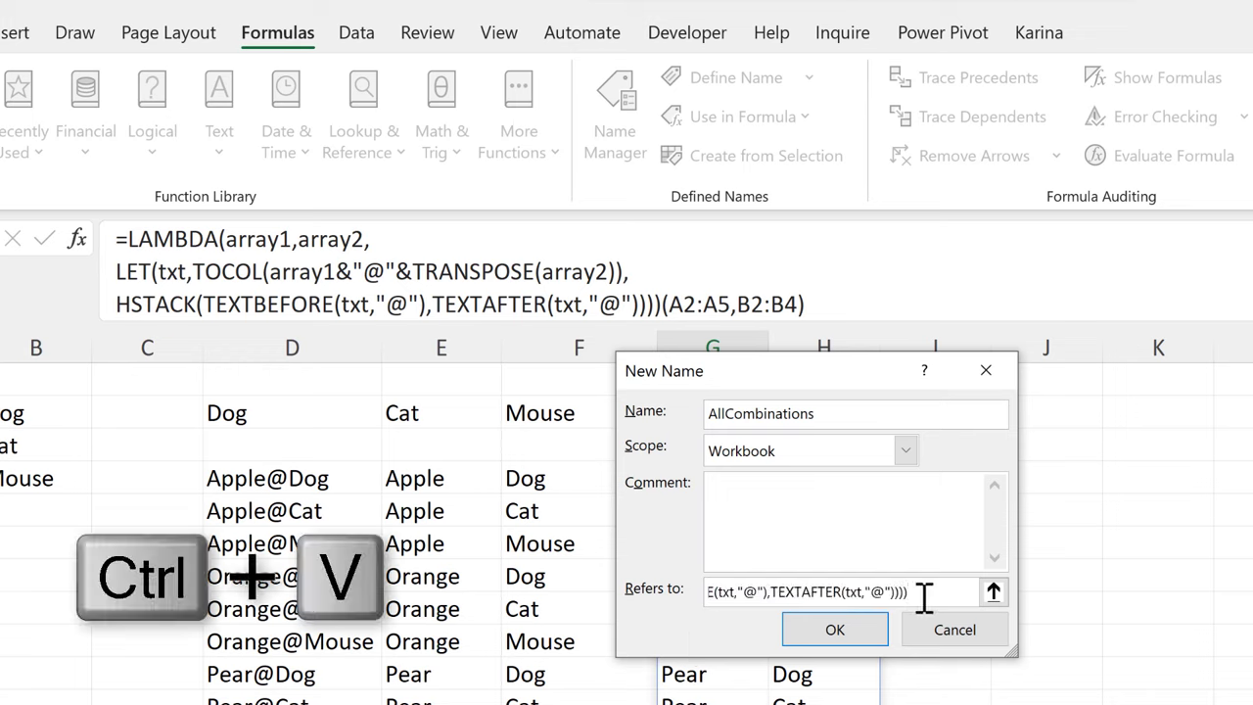
drag(923, 592, 621, 595)
click(733, 592)
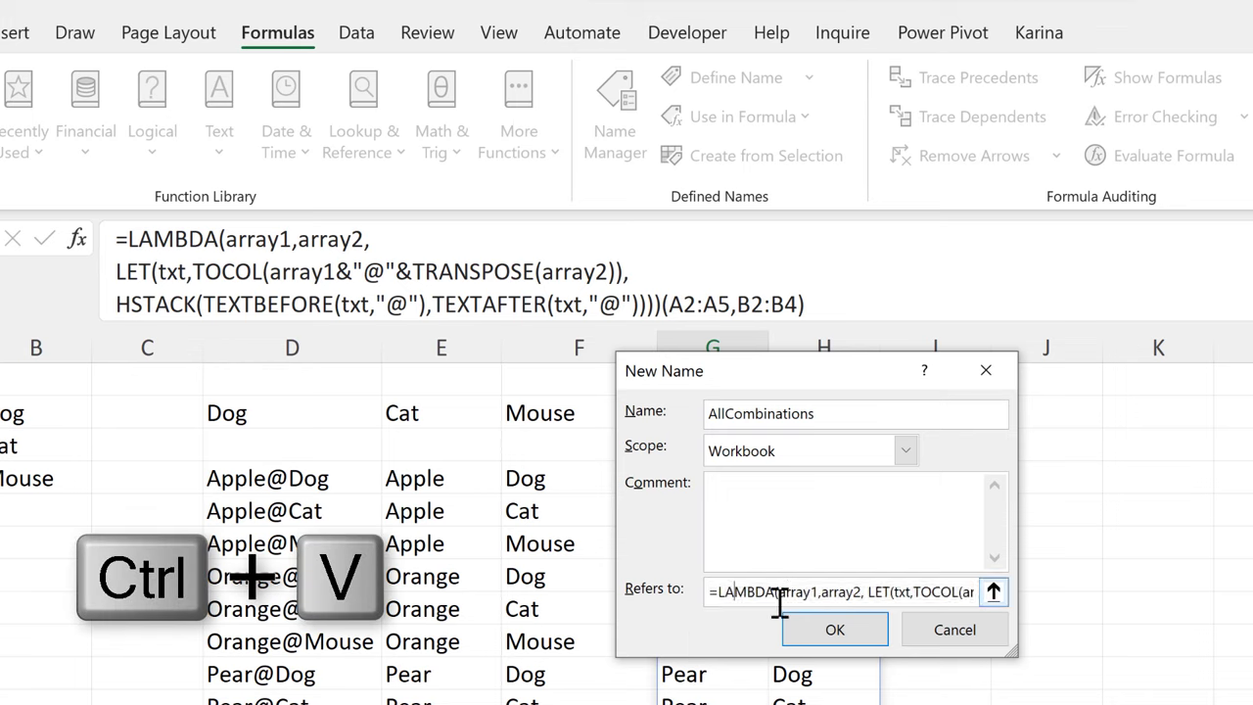
click(834, 630)
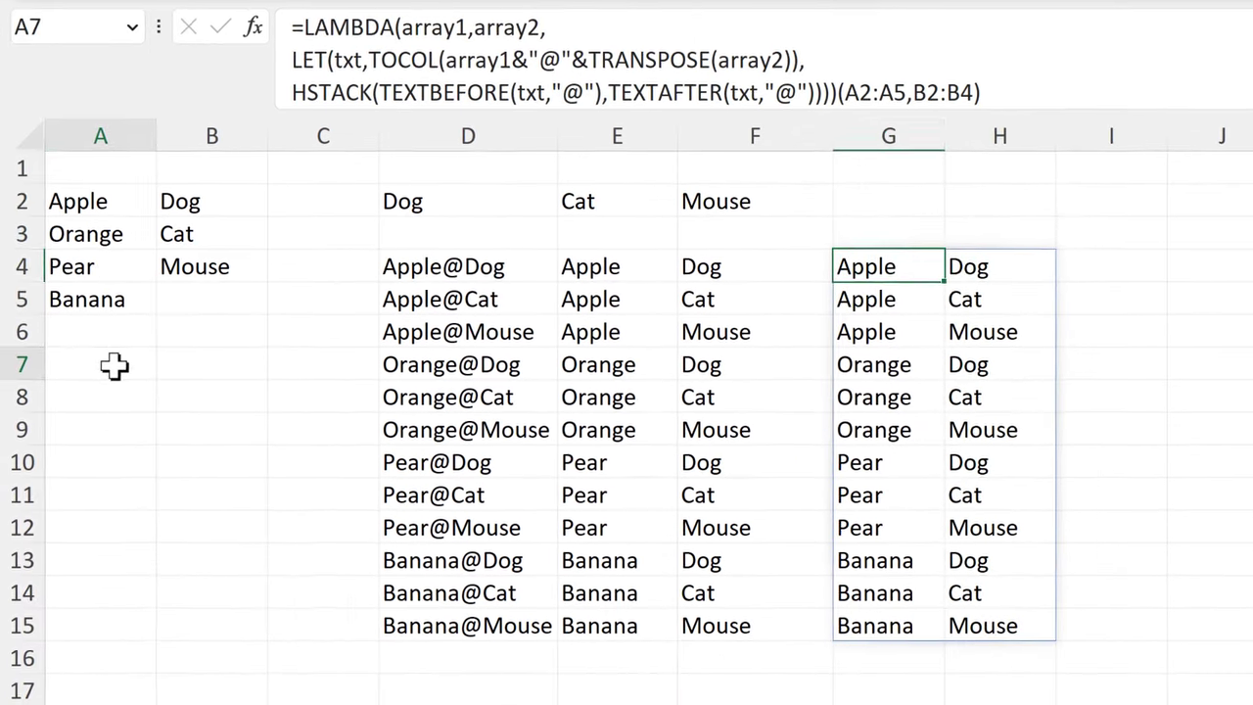
Enter =AllCombinations(A2:A5,B2:B4) in A7, spilling twelve fruit–animal pairs into A7:B18.
click(115, 366)
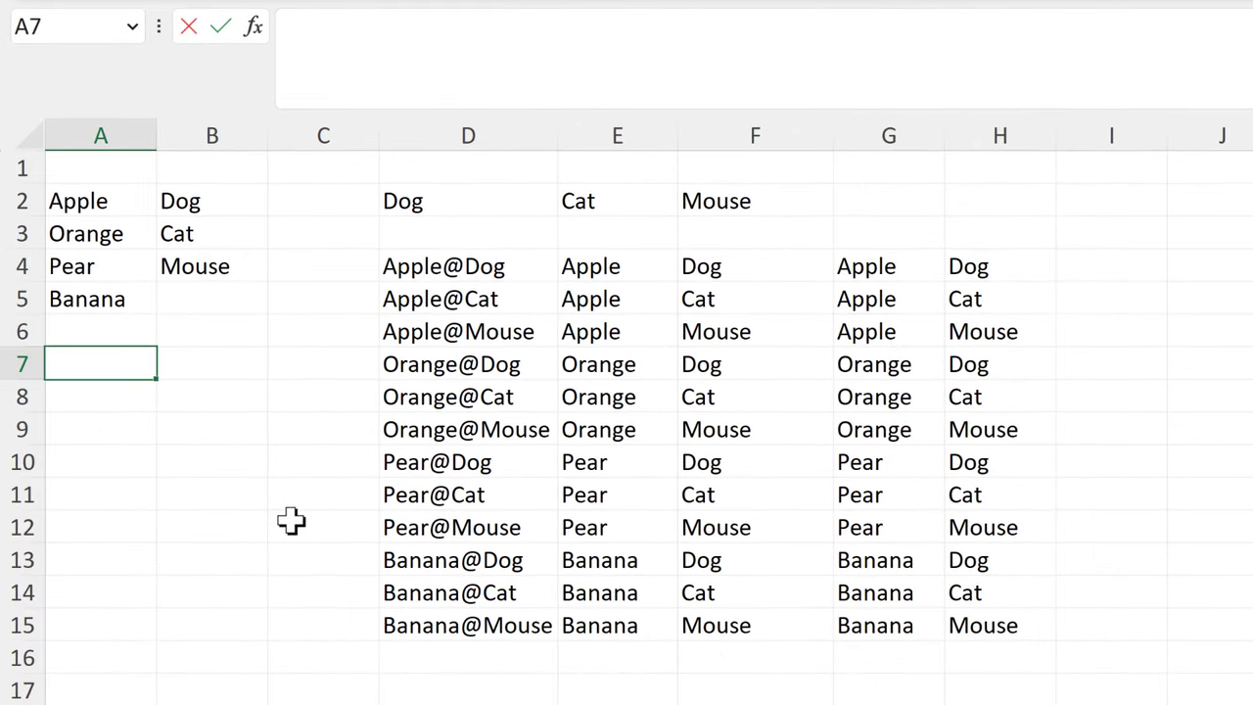
text(=all)
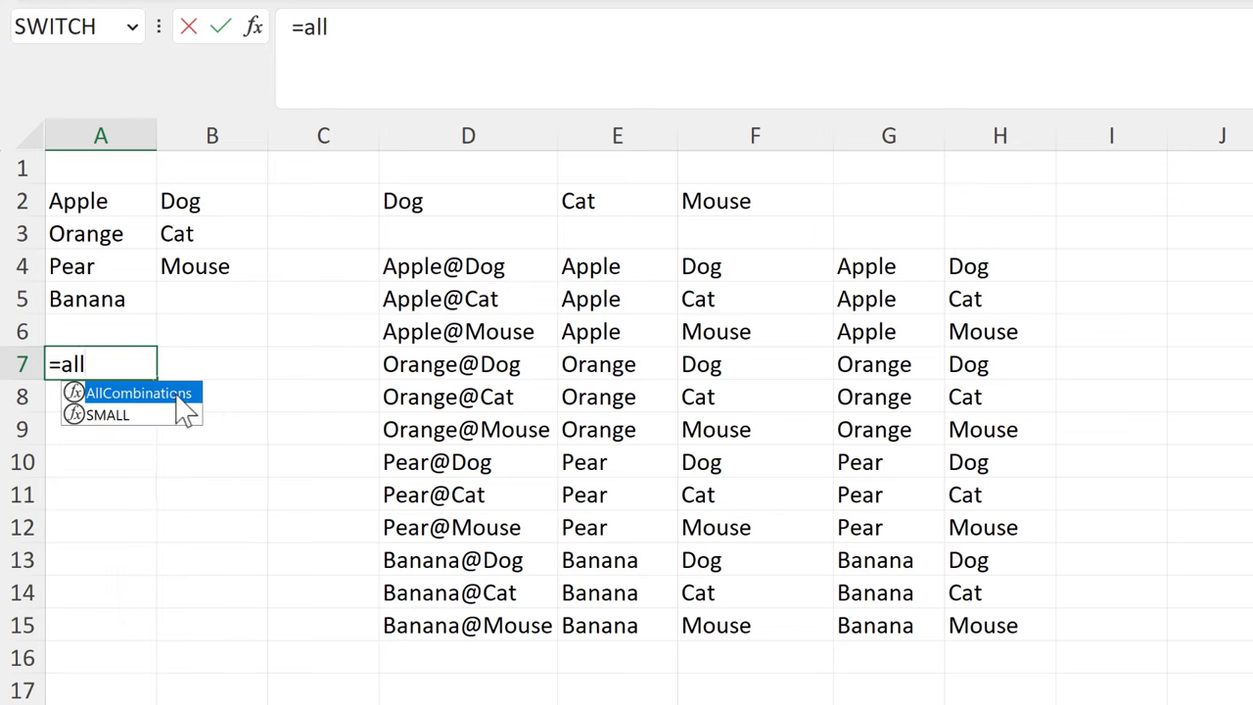
double_click(177, 395)
click(113, 203)
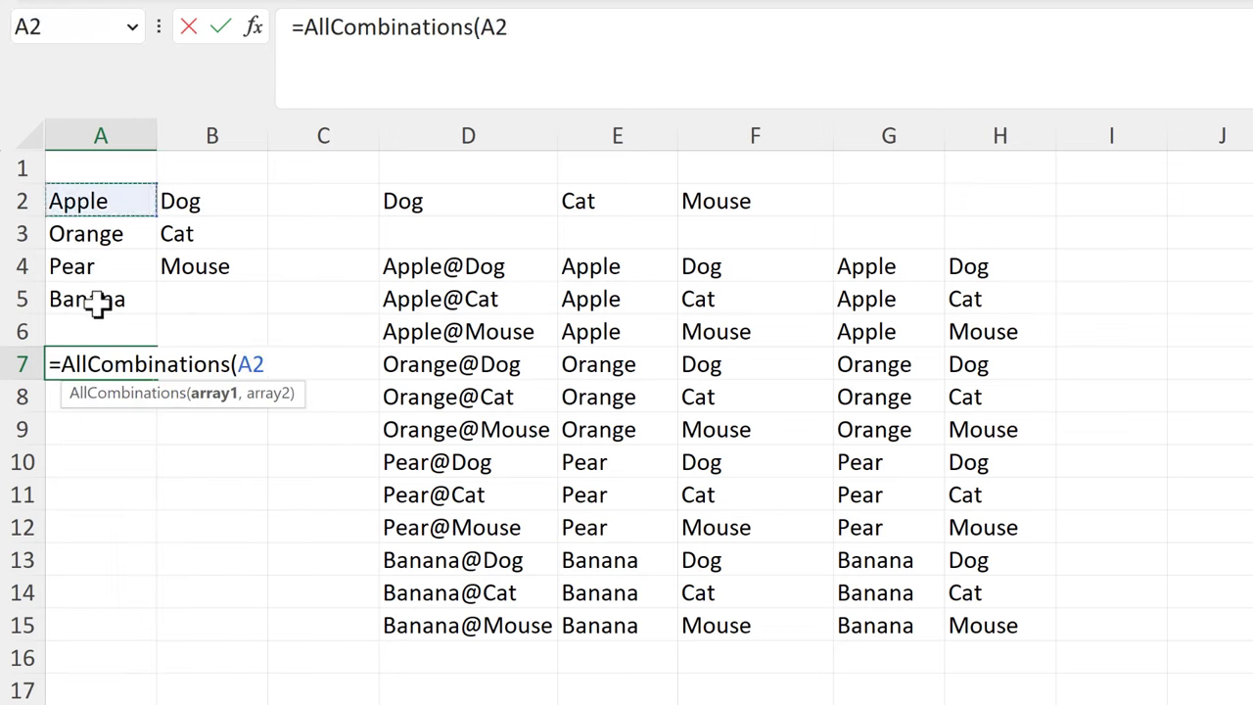
drag(96, 304, 98, 299)
text(,)
drag(218, 199, 221, 274)
key(Return)
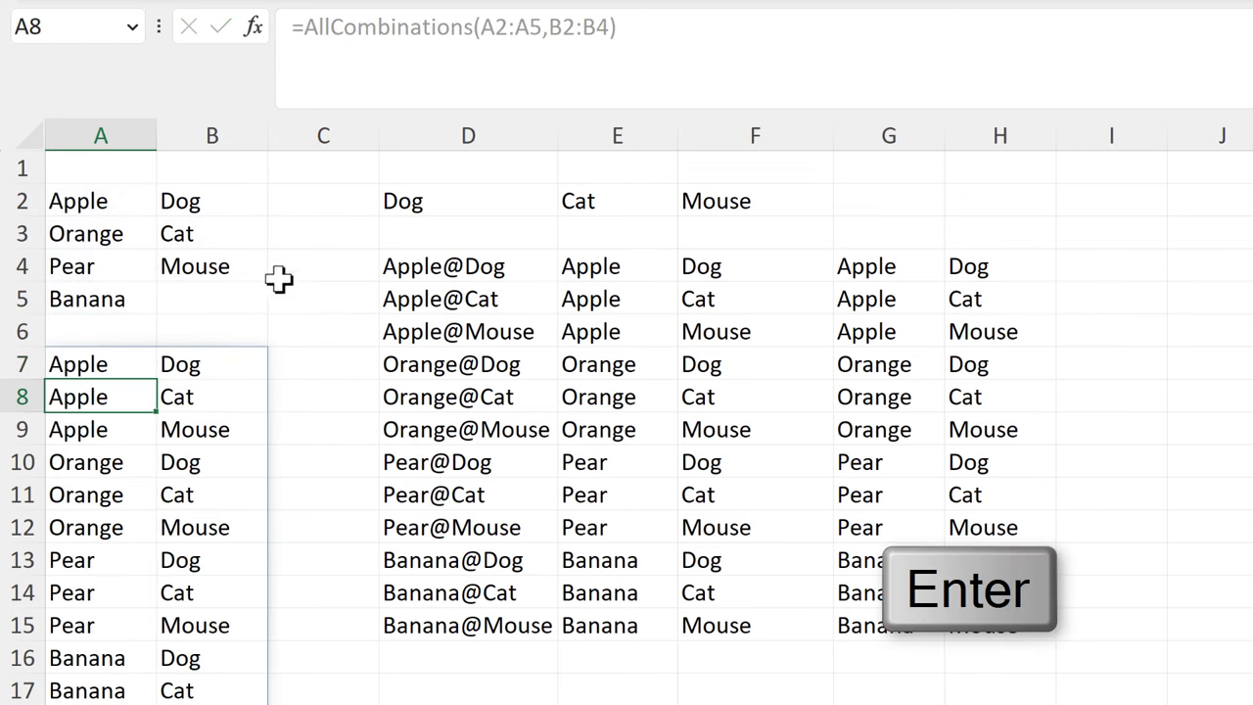
drag(349, 110, 342, 42)
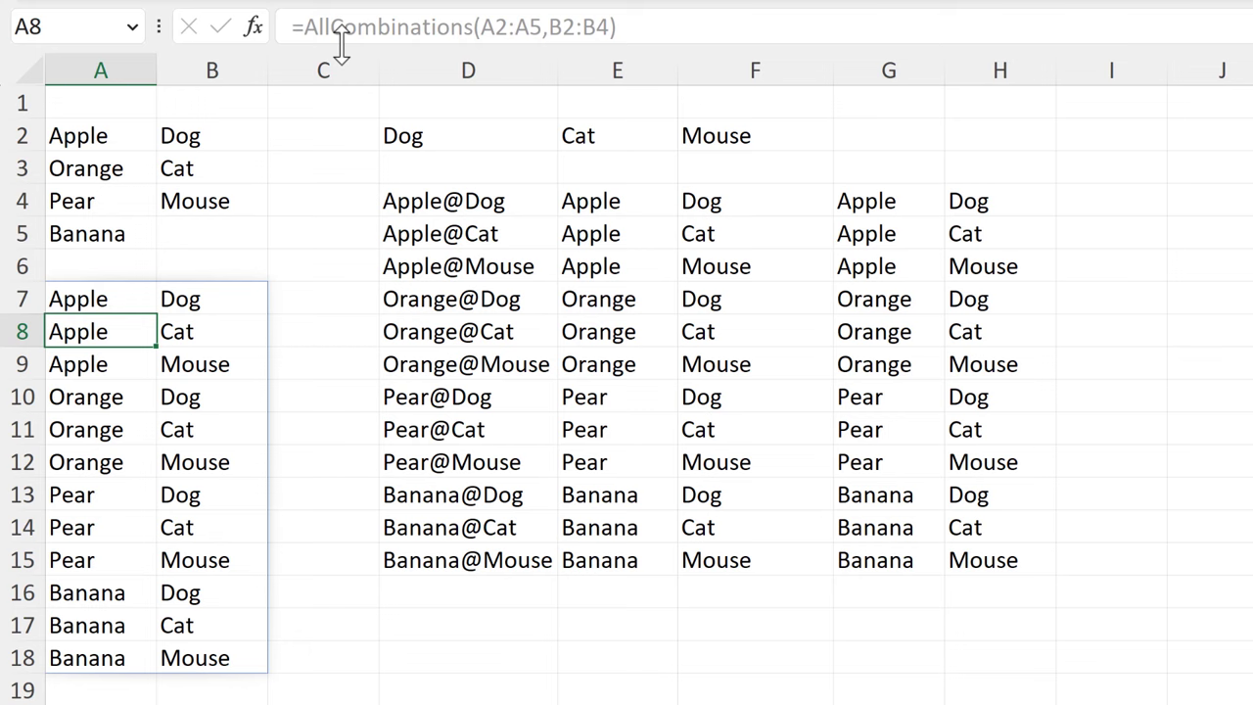
click(294, 319)
click(104, 304)
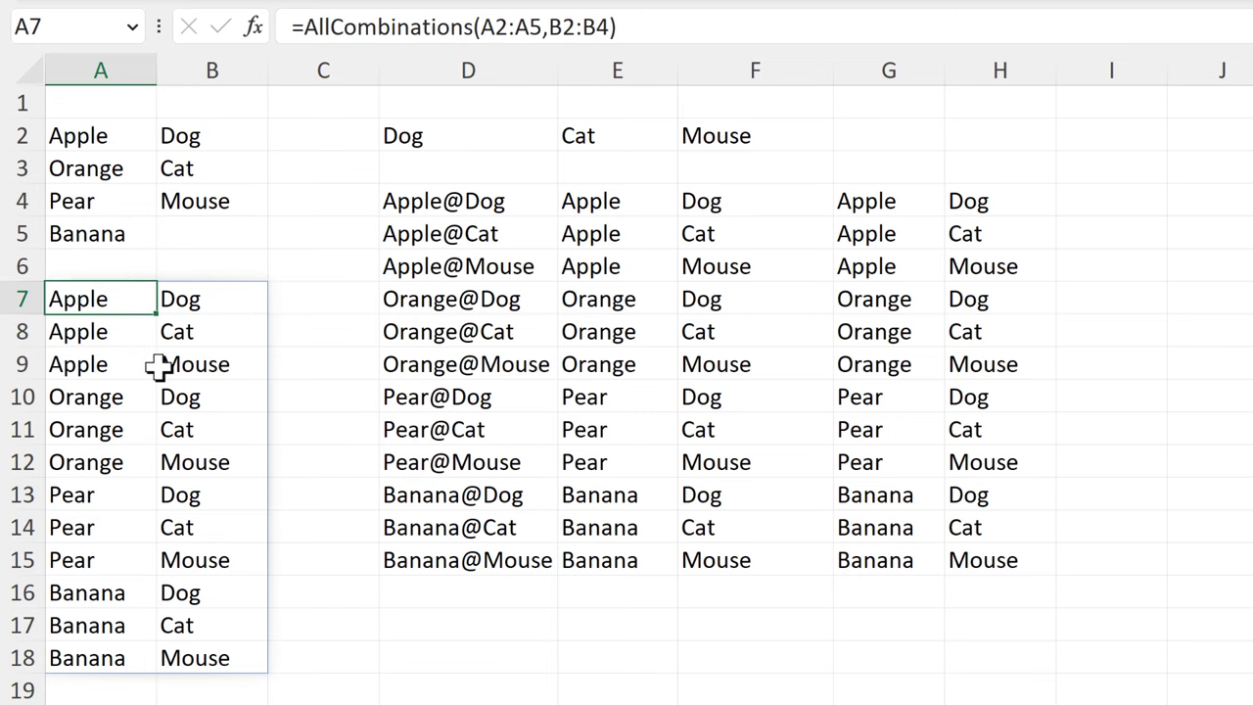
Rewrite A7 as =AllCombinations(B2:B4,A2:A5) so animals pair with each fruit.
key(F2)
drag(240, 299, 304, 302)
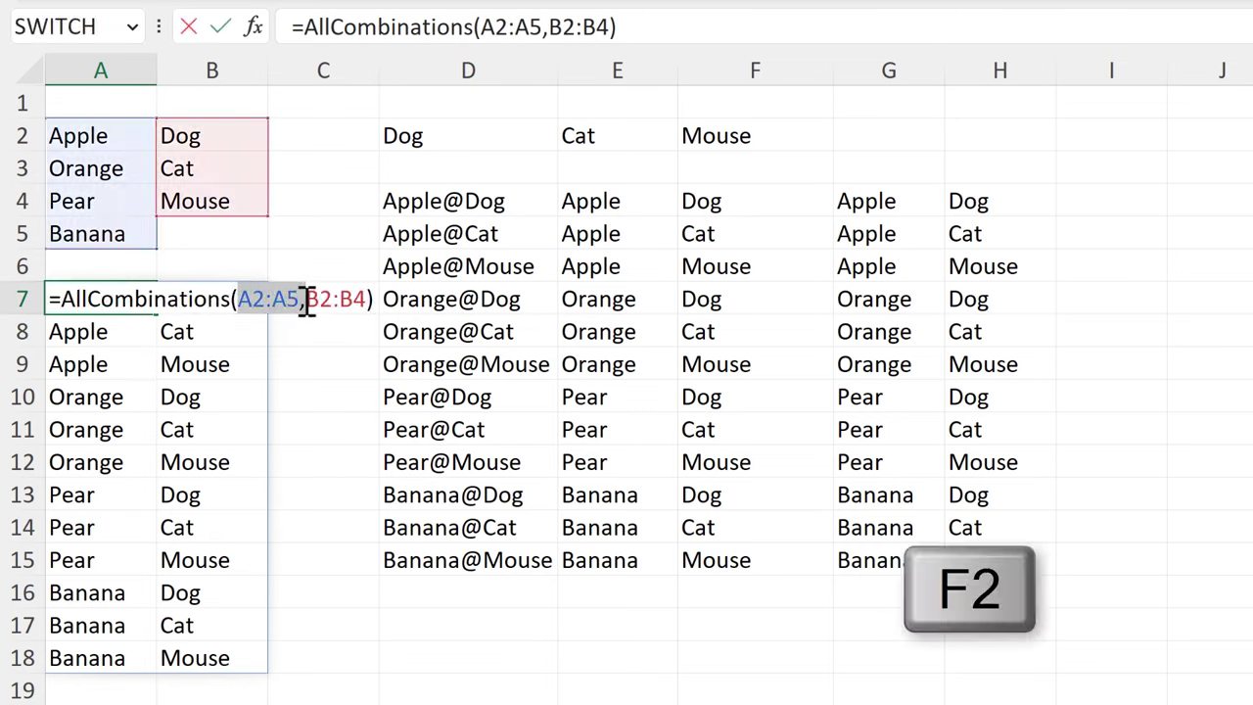
key(Delete)
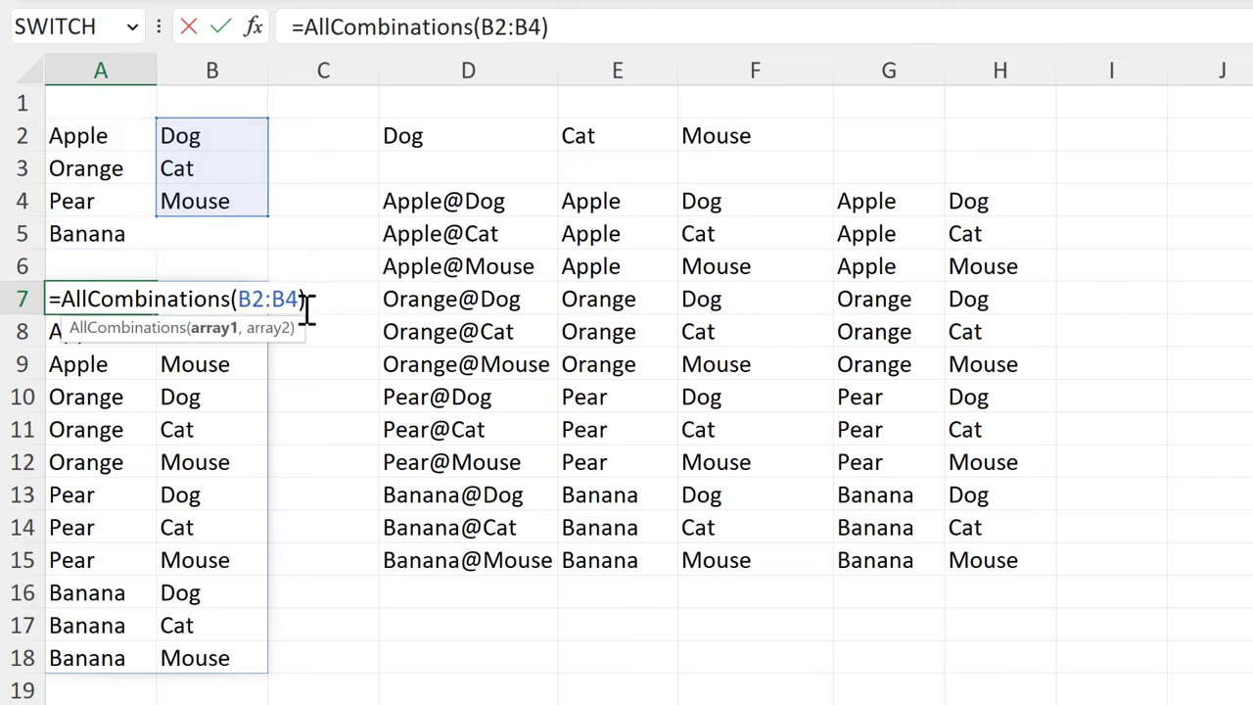
text(,)
drag(101, 137, 97, 235)
key(Return)
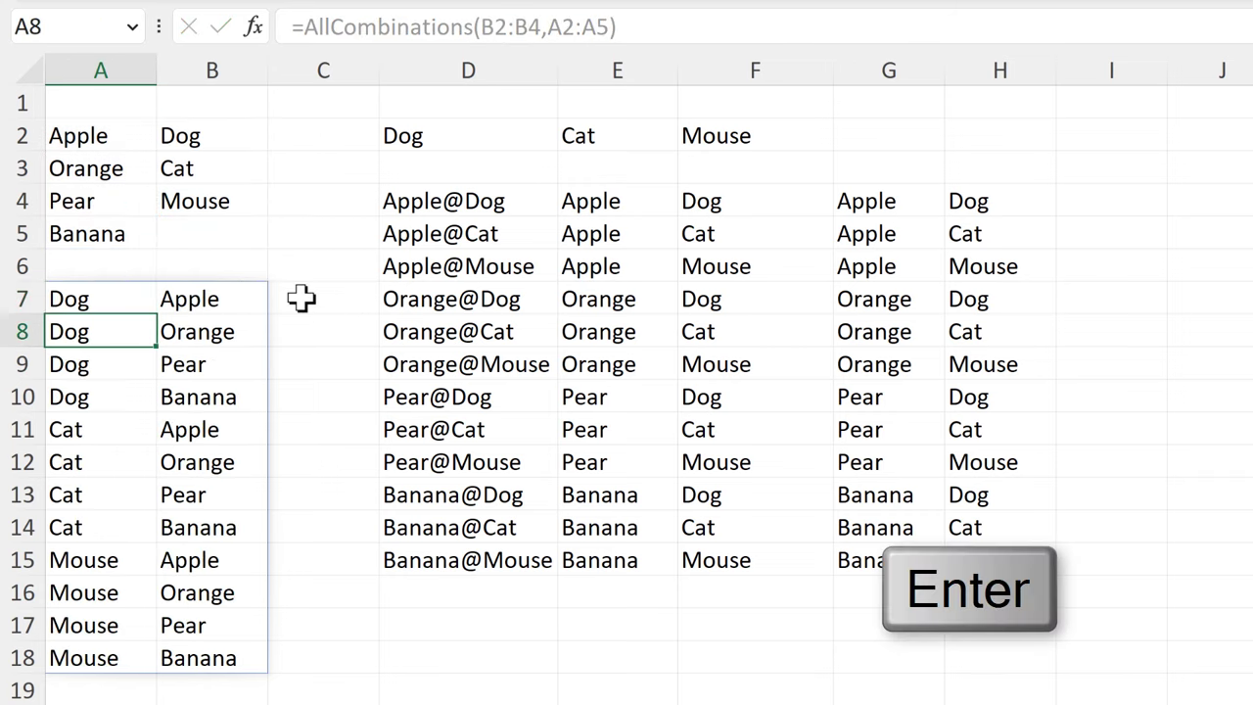
click(300, 309)
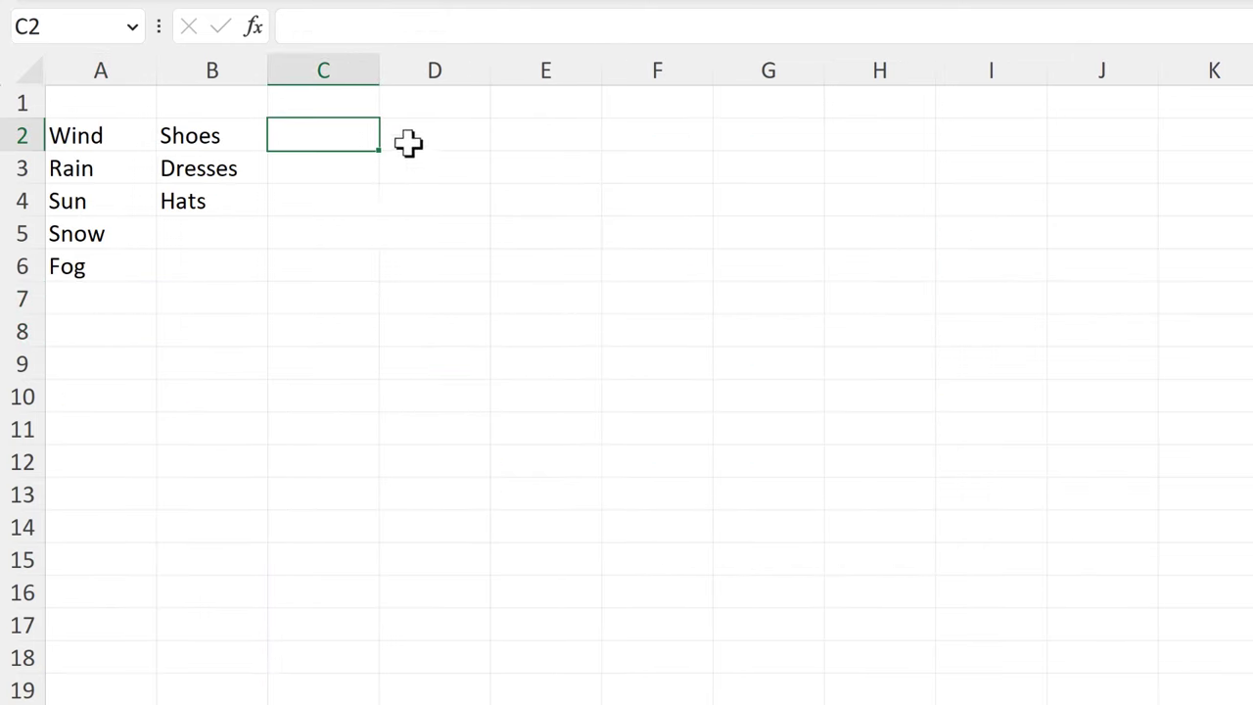
On the weather sheet, enter =AllCombinations(A2:A6,B2:B4) in D2 for weather–clothing pairs.
click(409, 143)
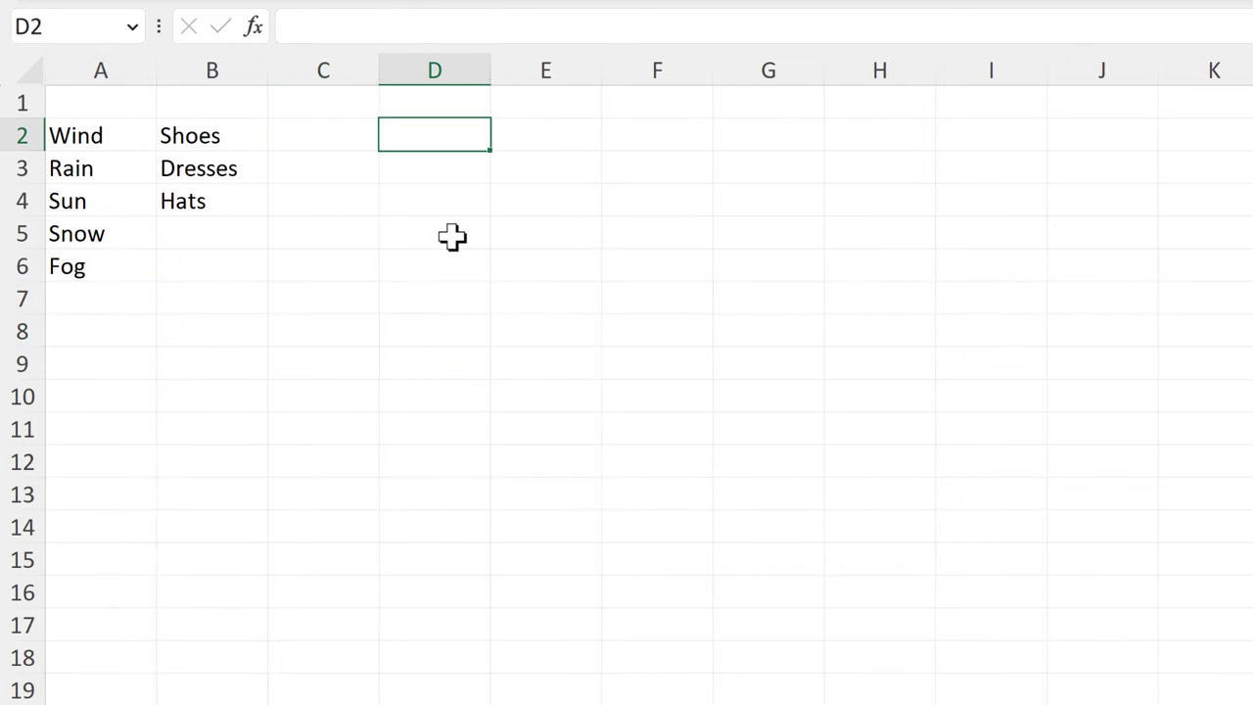
text(=all)
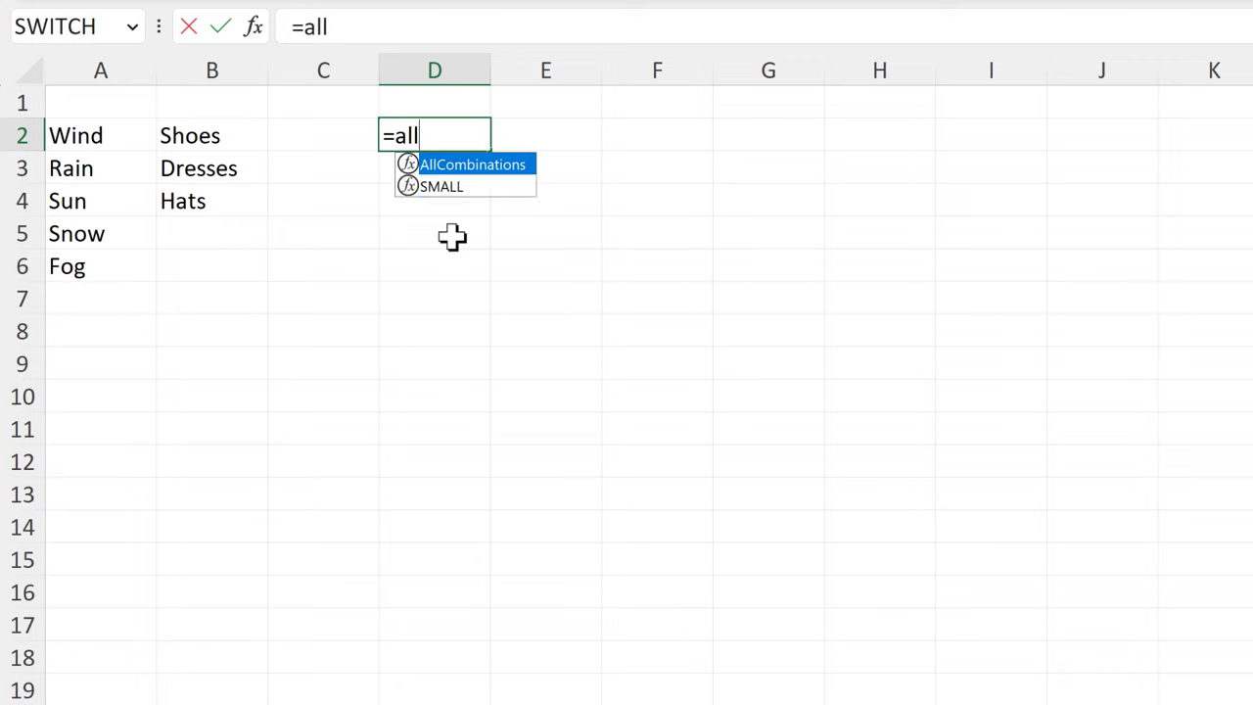
key(Tab)
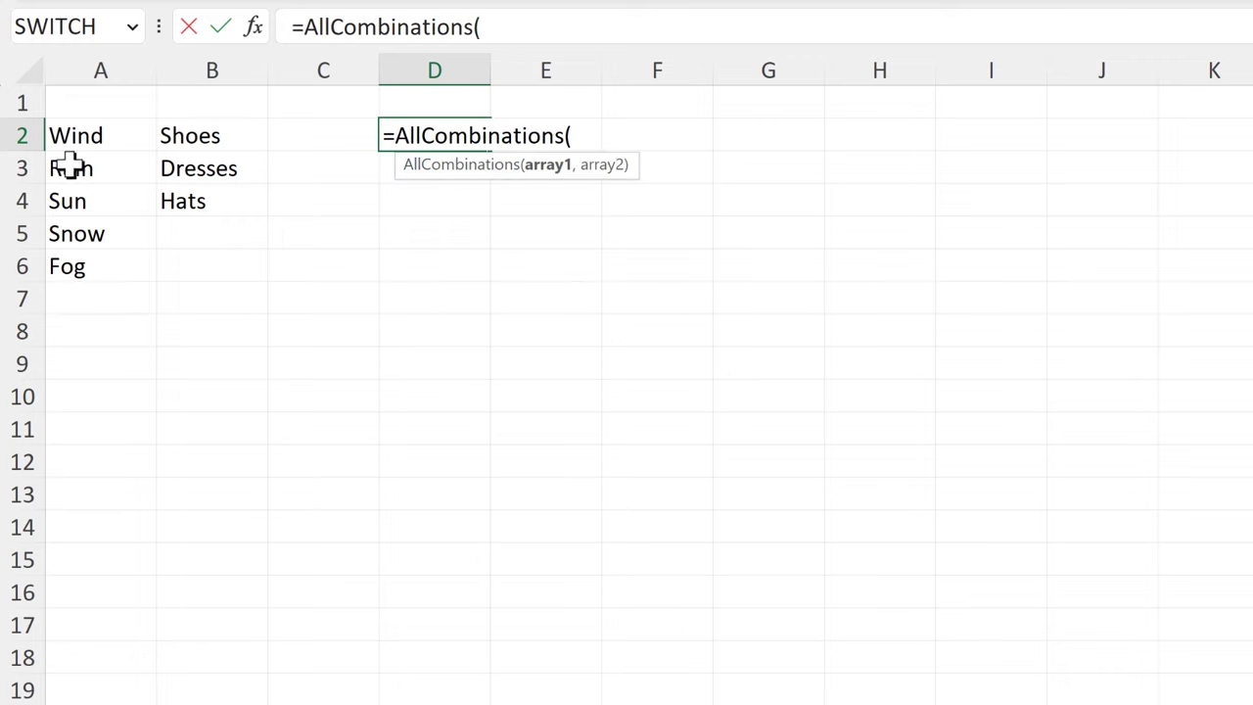
drag(74, 137, 88, 264)
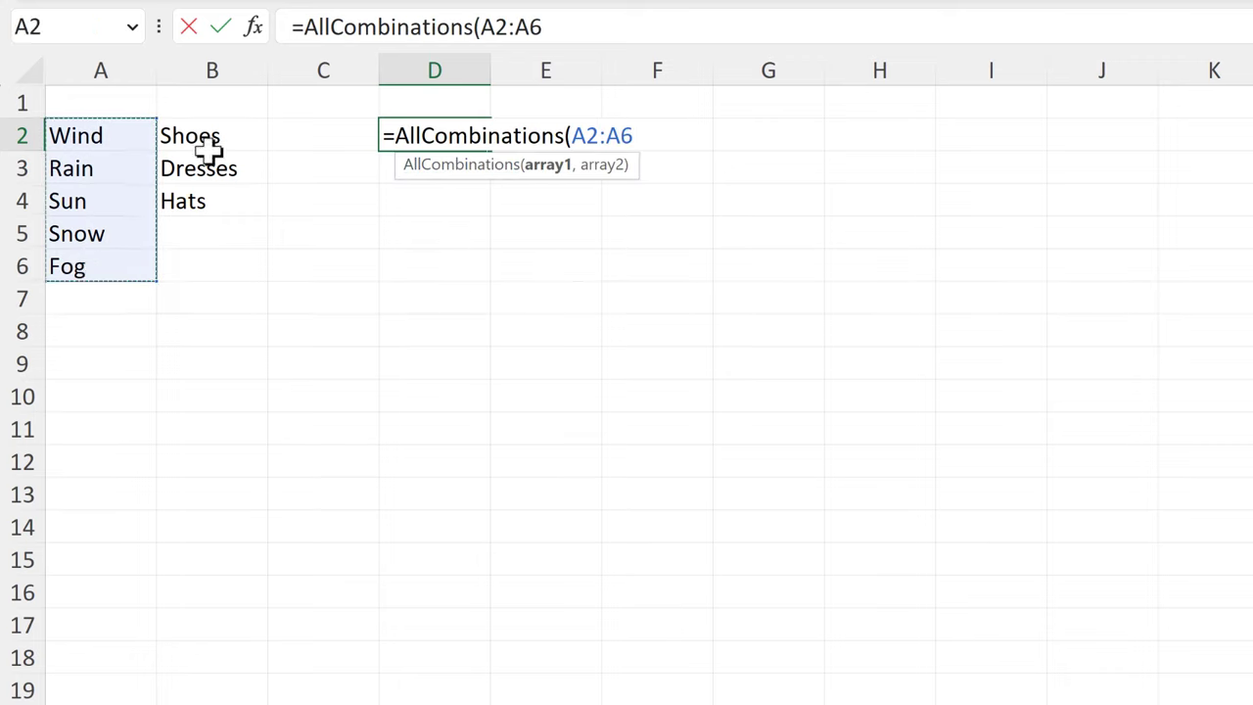
text(,)
drag(205, 137, 206, 198)
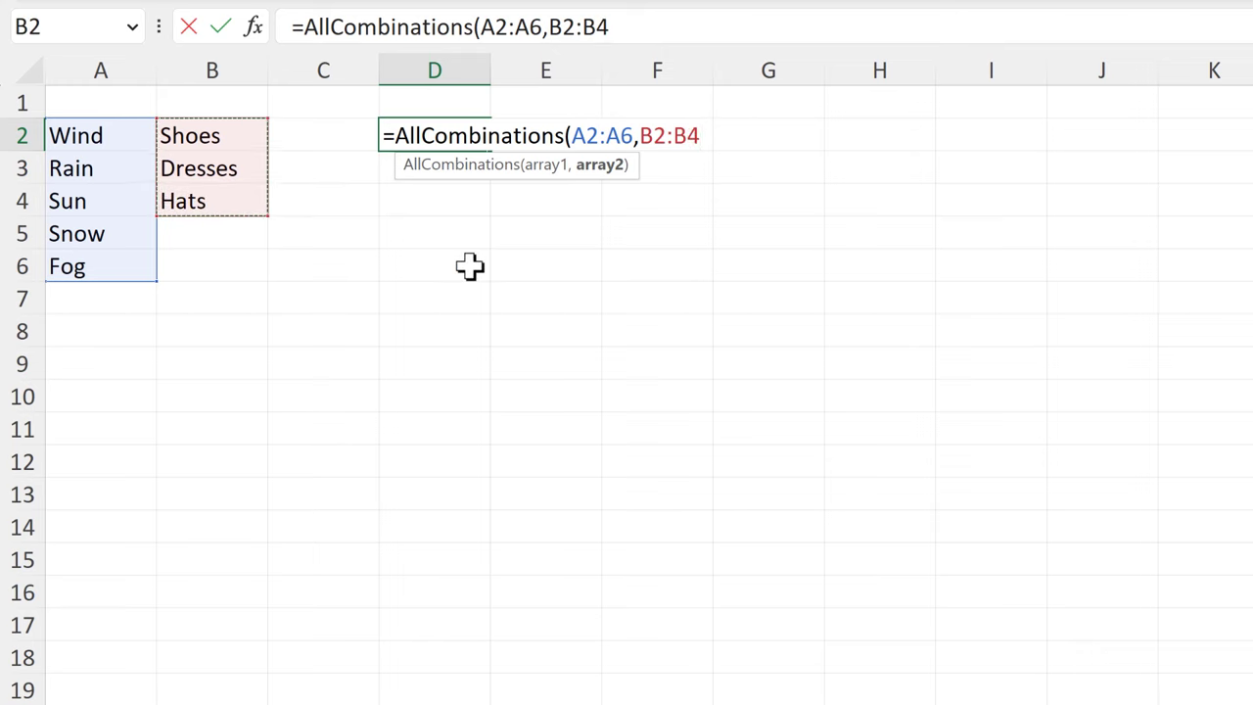
key(Return)
click(263, 357)
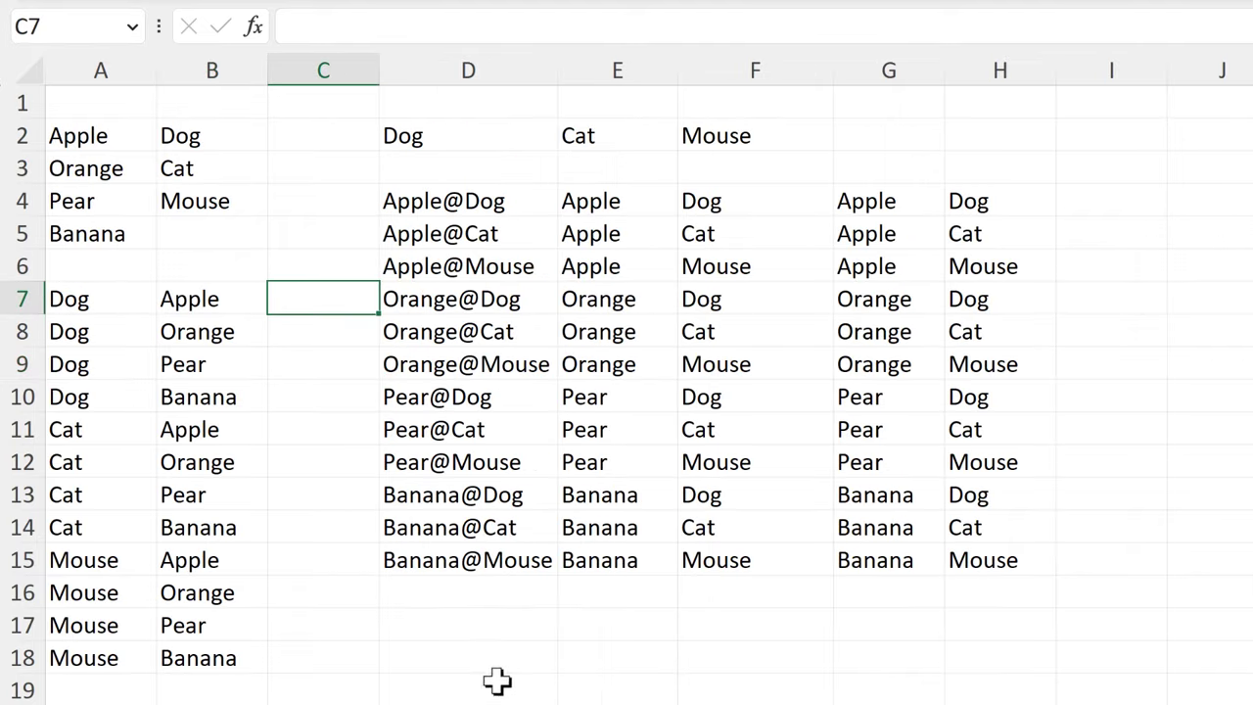
click(470, 660)
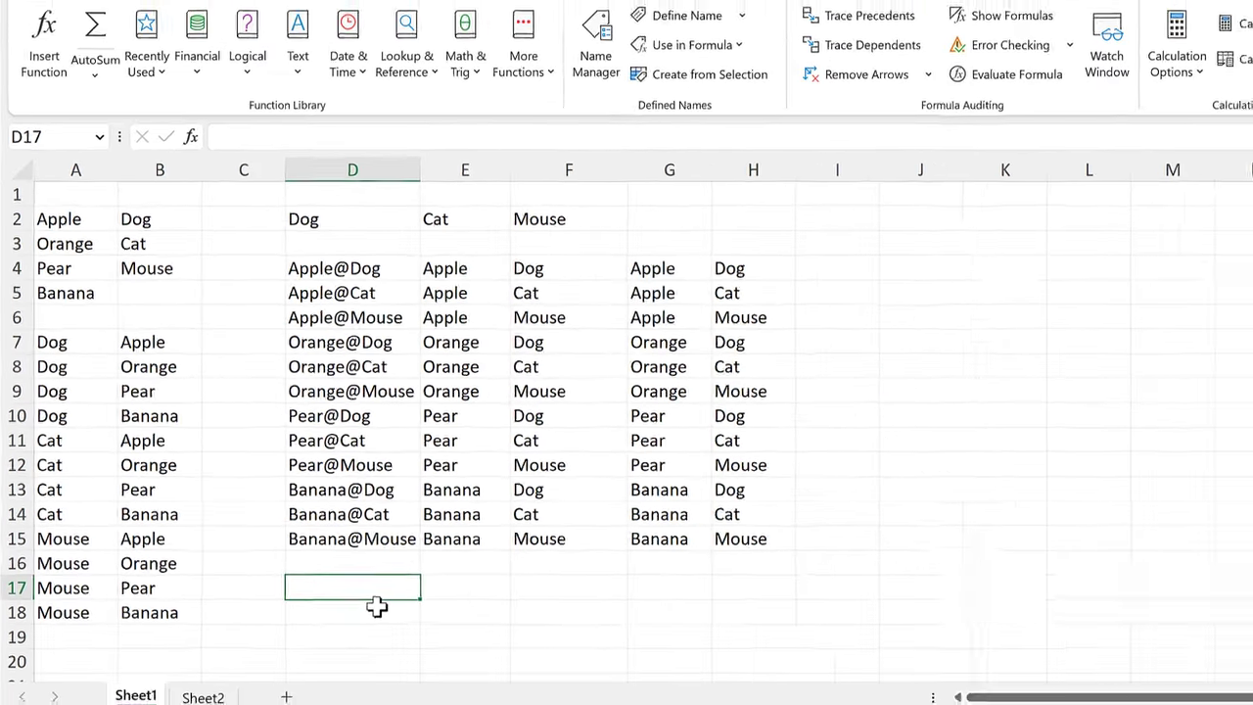